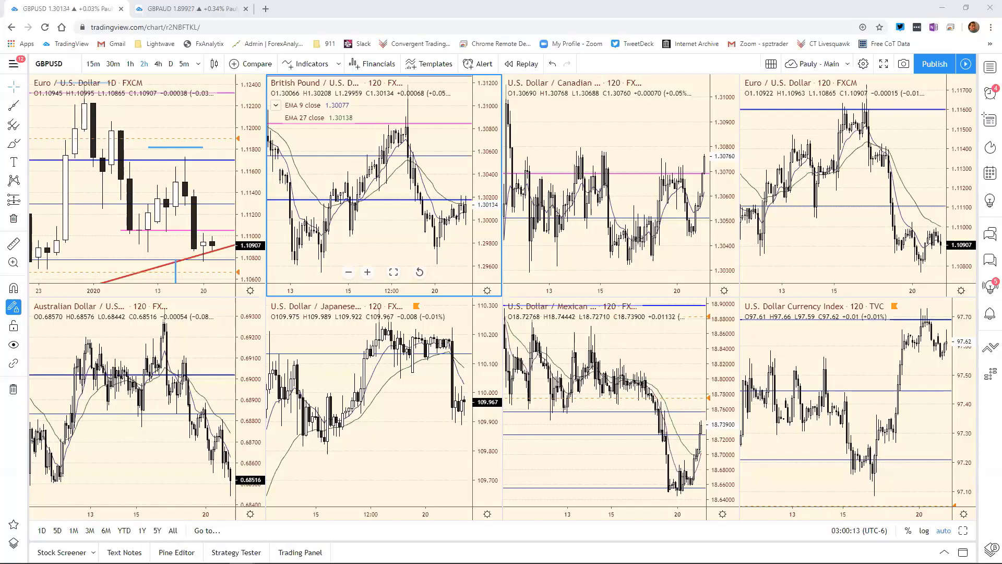
Step: Check the thinkorswim /ES futures chart, then bring up the /NQ futures chart
{"action": "key", "text": "alt+Tab"}
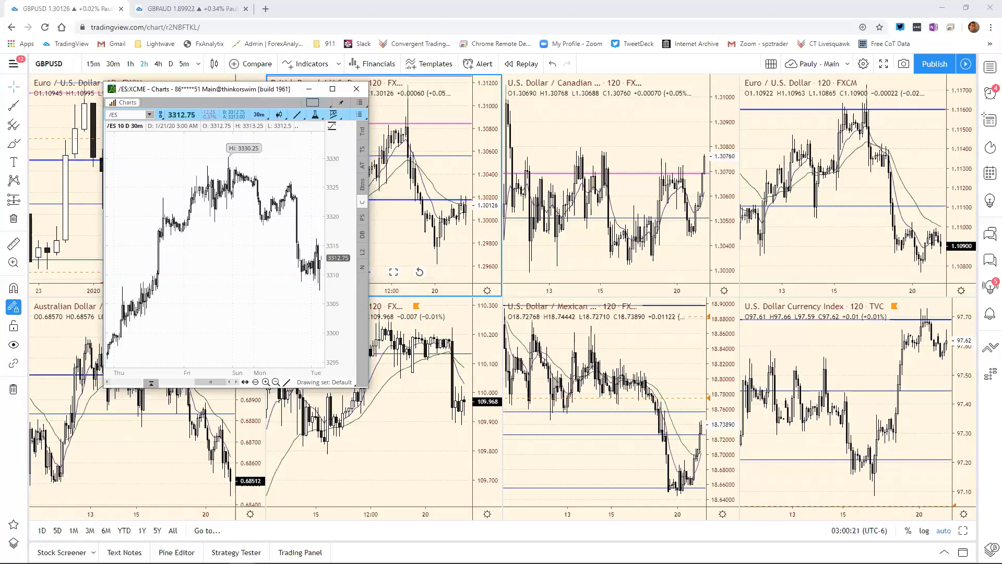
{"action": "key", "text": "alt+Tab"}
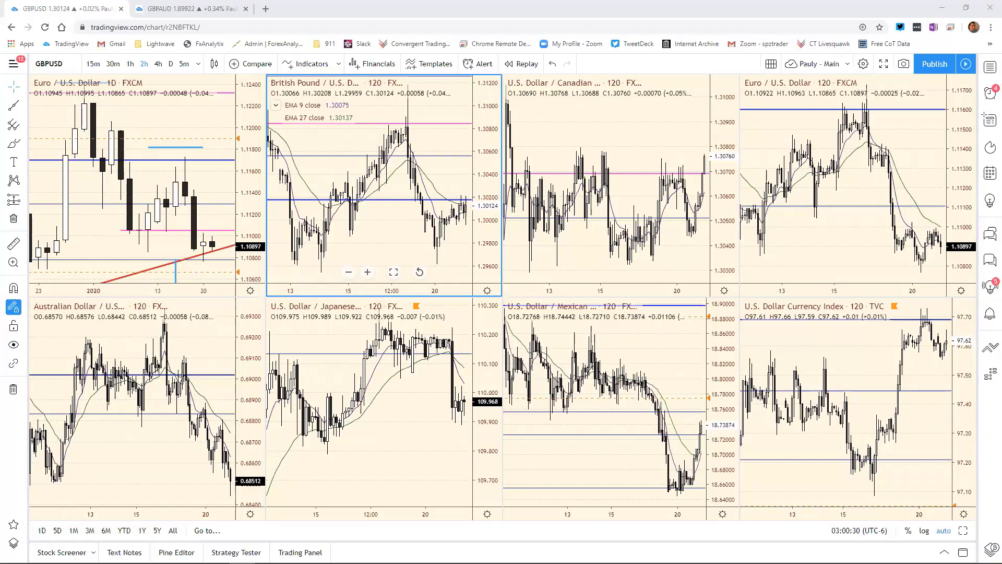
{"action": "key", "text": "alt+Tab"}
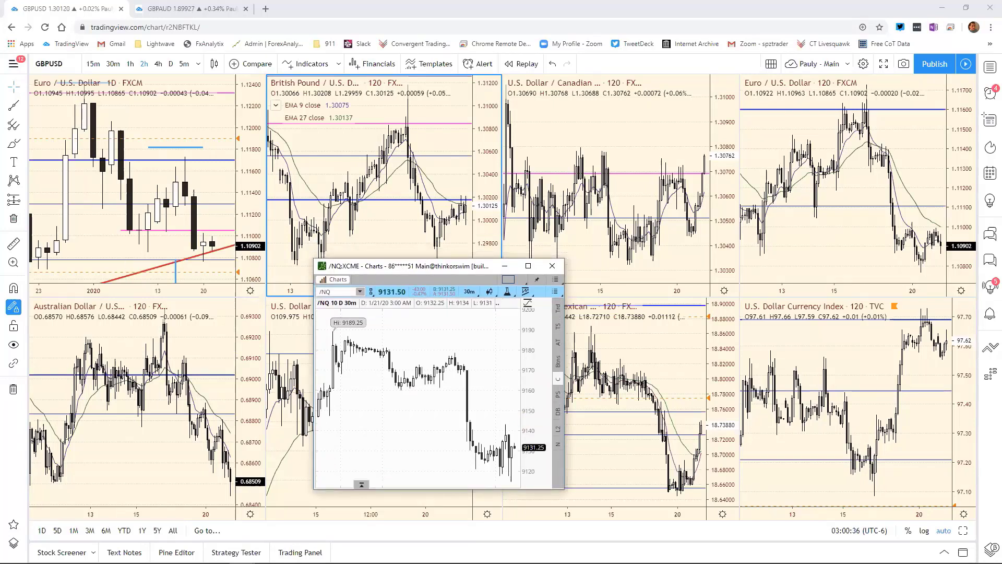
Step: Hide the /NQ chart to show the forex grid, then bring up the economic calendar
{"action": "key", "text": "alt+Tab"}
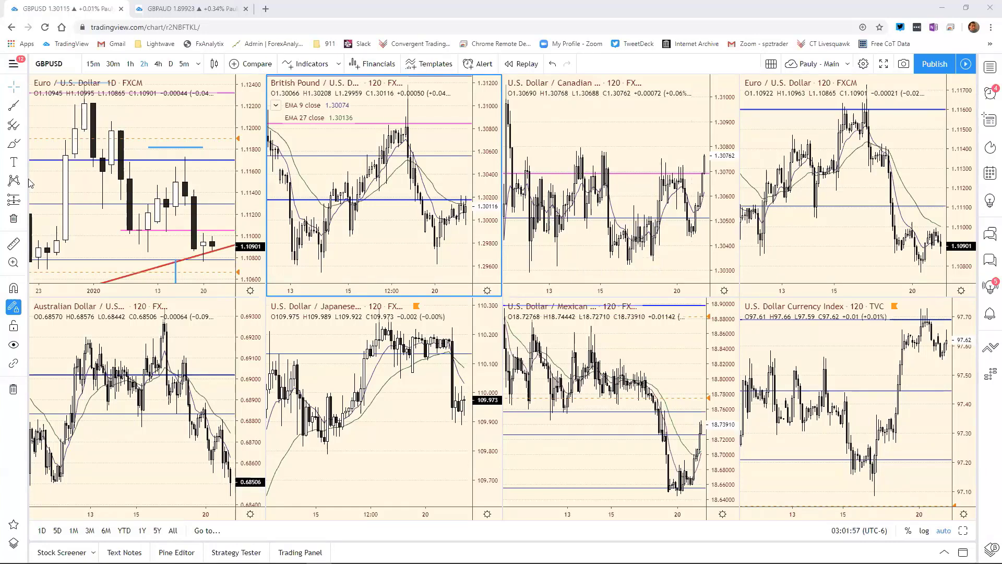
{"action": "key", "text": "alt+Tab"}
Step: Move the Economic Monitor over the charts and scroll through the 21 January releases
{"action": "left_click_drag", "start_coordinate": [602, 157], "coordinate": [737, 134]}
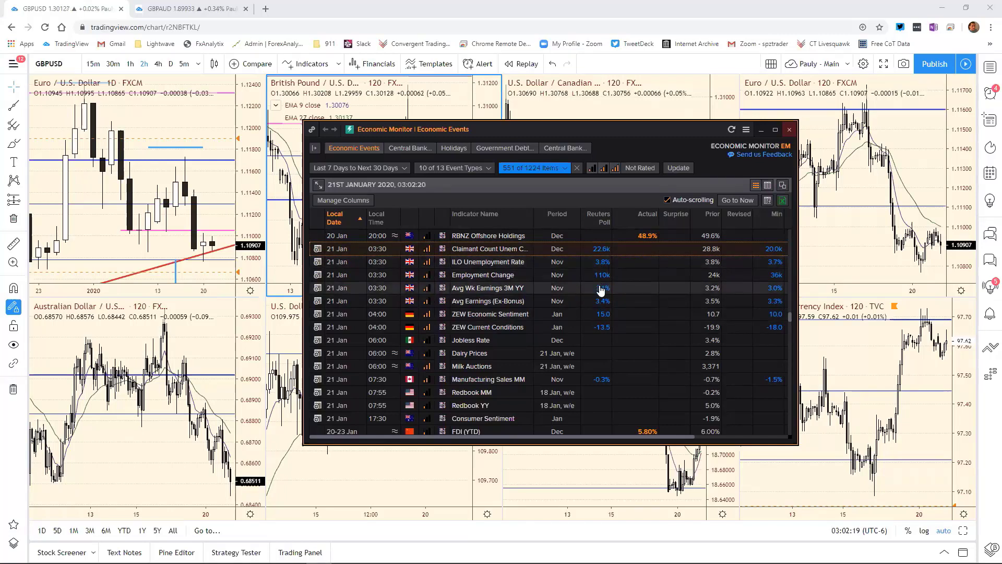
{"action": "scroll", "coordinate": [597, 288], "scroll_direction": "down", "scroll_amount": 2}
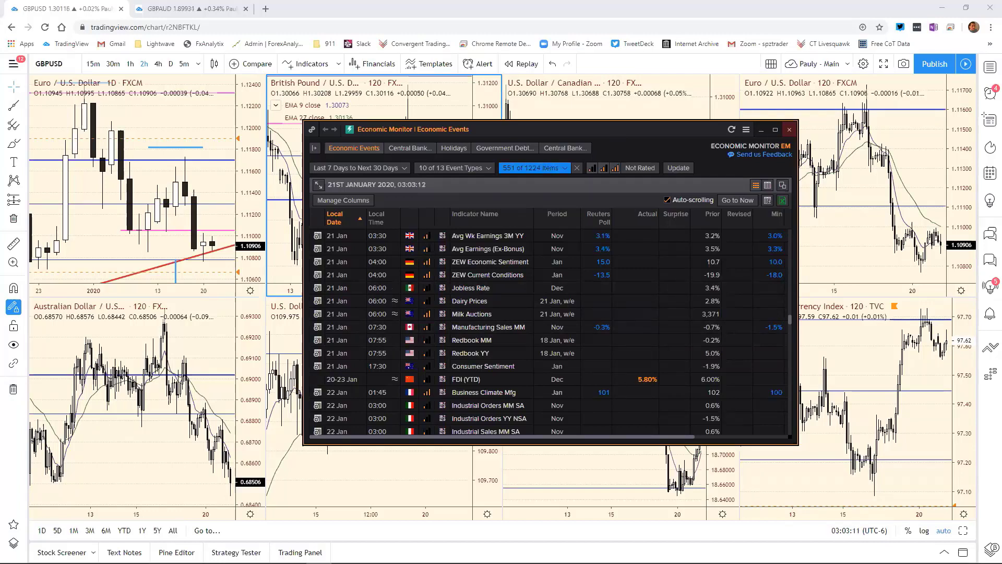
Step: Close the Economic Monitor window showing the 21 January events
{"action": "left_click", "coordinate": [789, 129]}
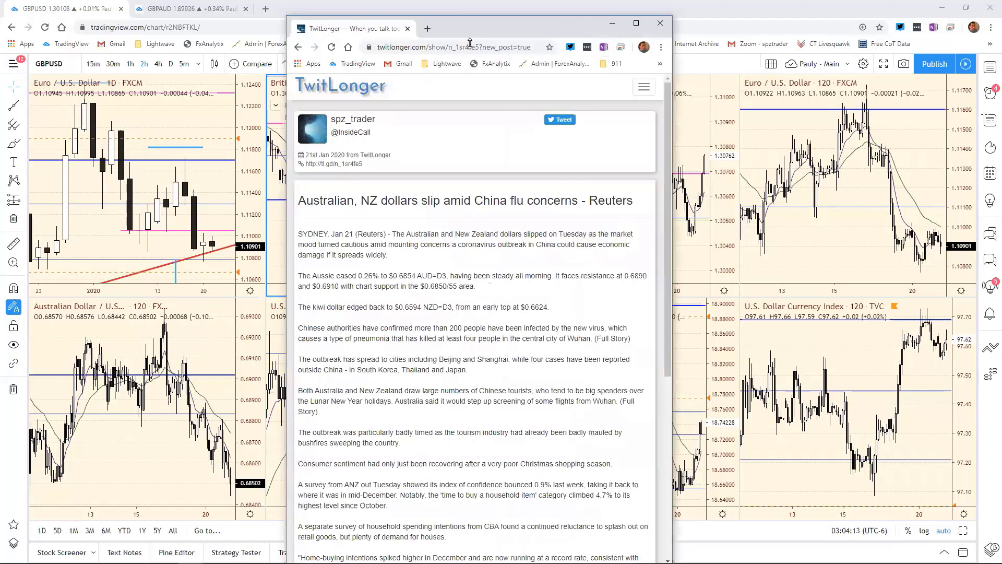
Step: Lower and widen the TwitLonger window, then scroll the Reuters Aussie and kiwi article
{"action": "left_click_drag", "start_coordinate": [481, 24], "coordinate": [498, 42]}
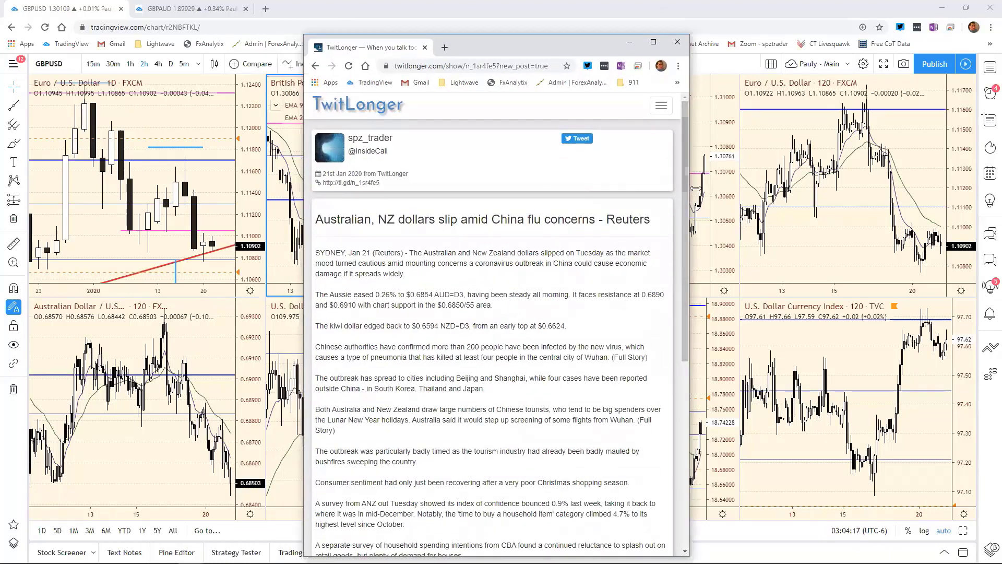
{"action": "left_click_drag", "start_coordinate": [694, 188], "coordinate": [807, 187]}
{"action": "scroll", "coordinate": [628, 332], "scroll_direction": "down", "scroll_amount": 1}
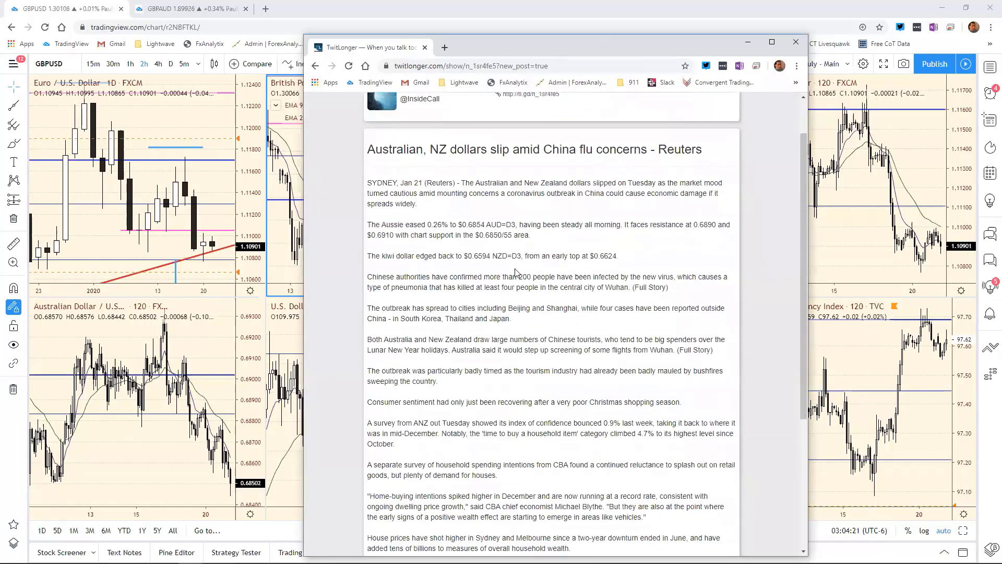
{"action": "scroll", "coordinate": [515, 272], "scroll_direction": "down", "scroll_amount": 1}
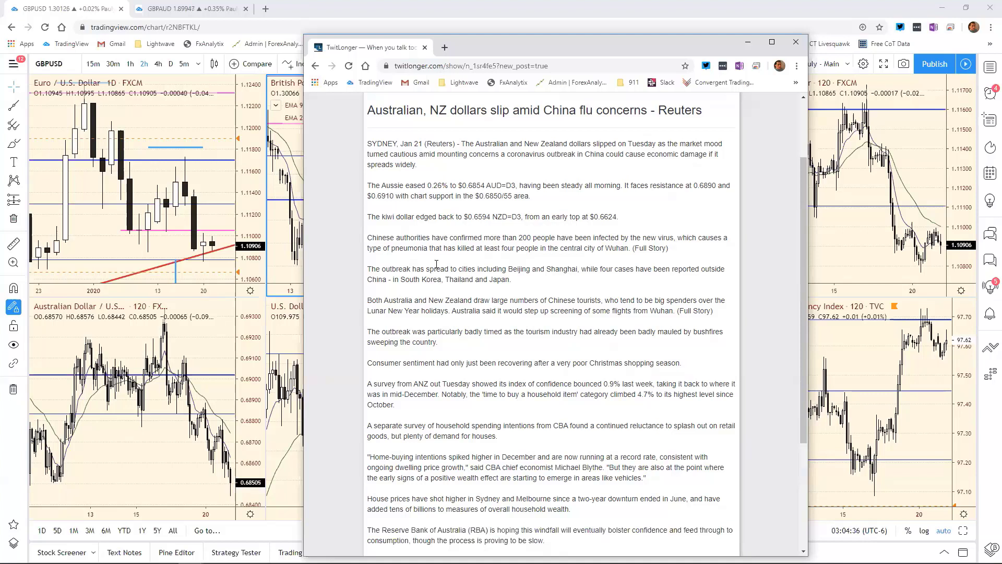
Step: Read the rest of the Reuters article and close the TwitLonger window
{"action": "scroll", "coordinate": [437, 263], "scroll_direction": "down", "scroll_amount": 2}
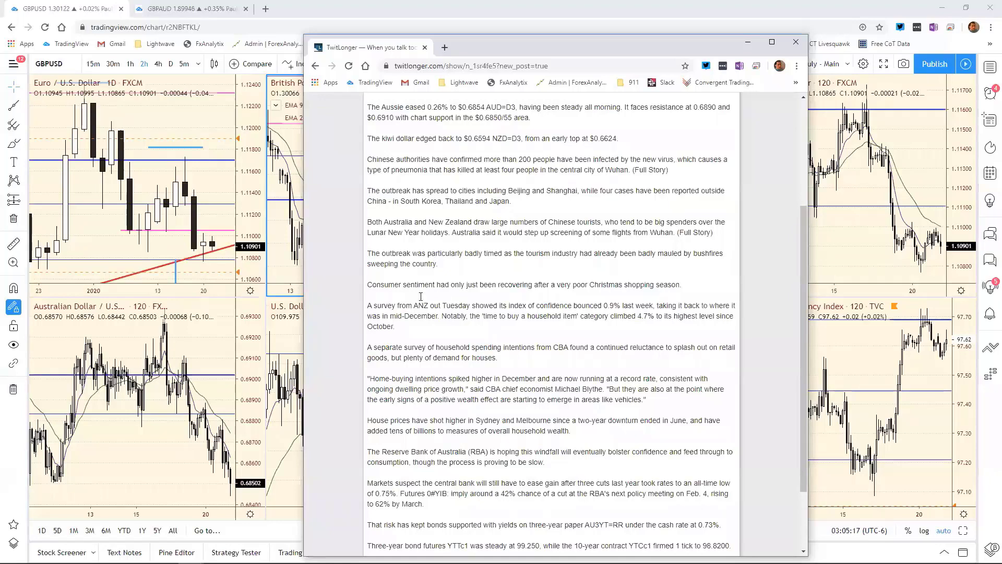
{"action": "scroll", "coordinate": [421, 297], "scroll_direction": "down", "scroll_amount": 2}
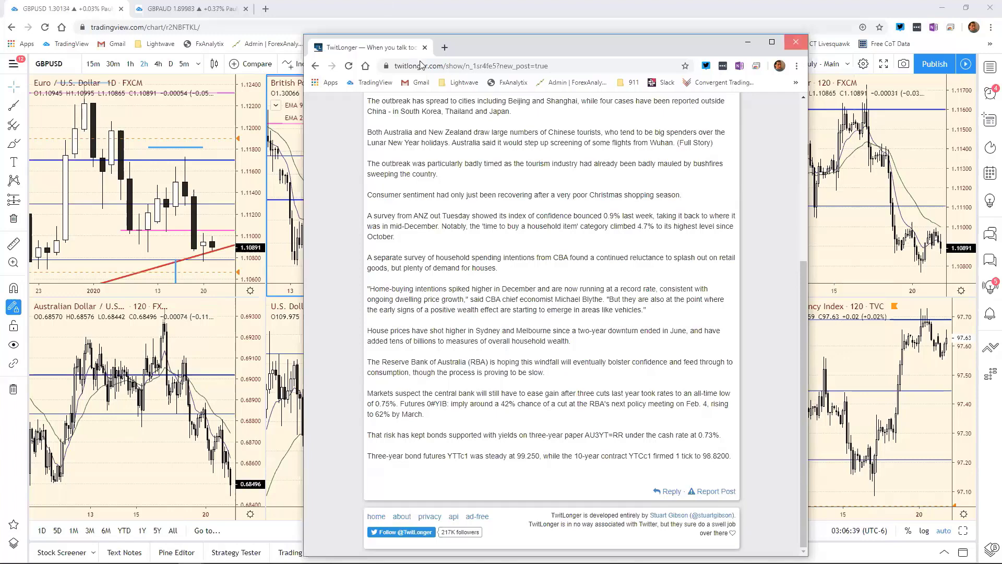
{"action": "left_click", "coordinate": [795, 42]}
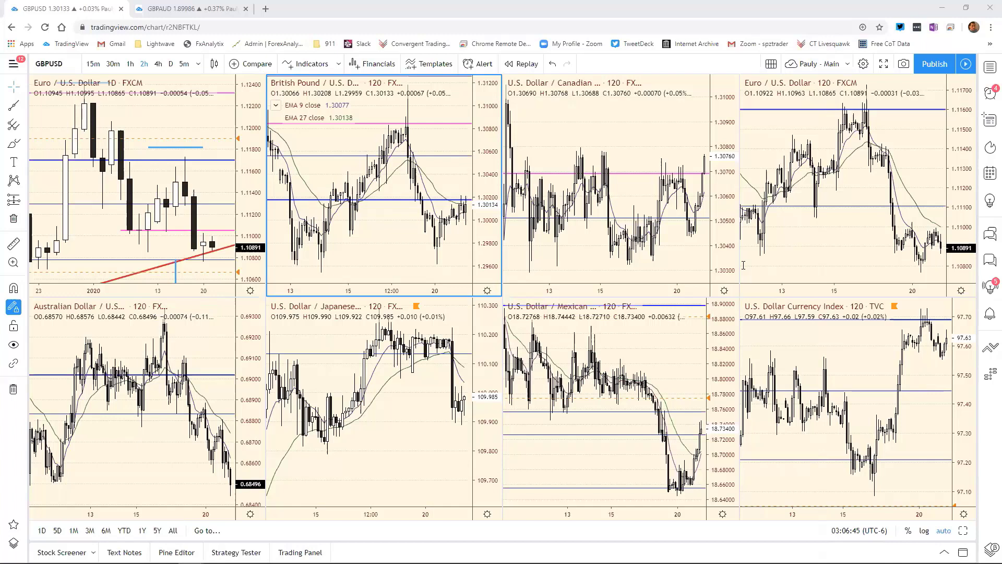
Step: Bring back the TwitLonger 'Yen rises, yuan slumps' article, moved to the top and widened
{"action": "key", "text": "alt+Tab"}
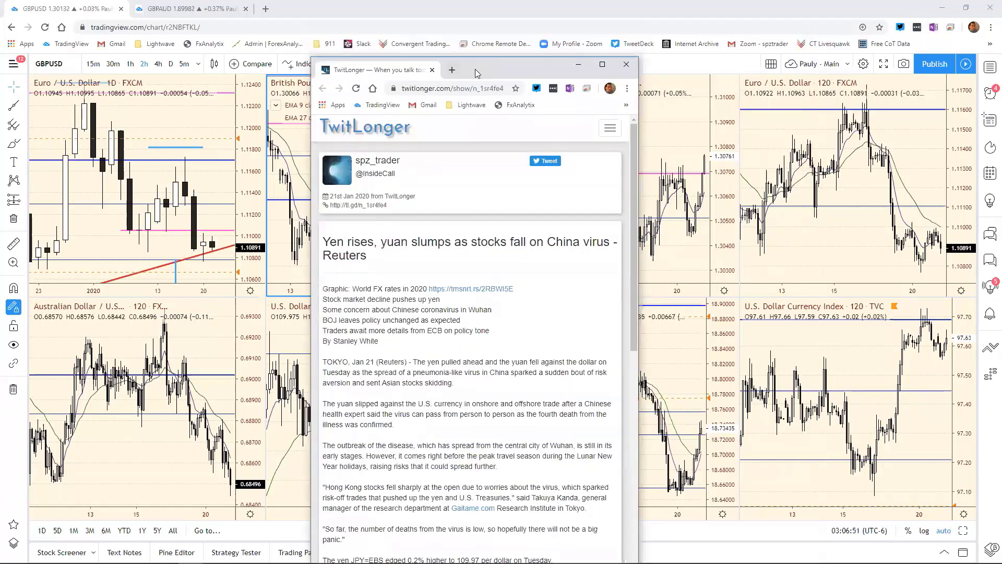
{"action": "left_click_drag", "start_coordinate": [483, 38], "coordinate": [492, 37]}
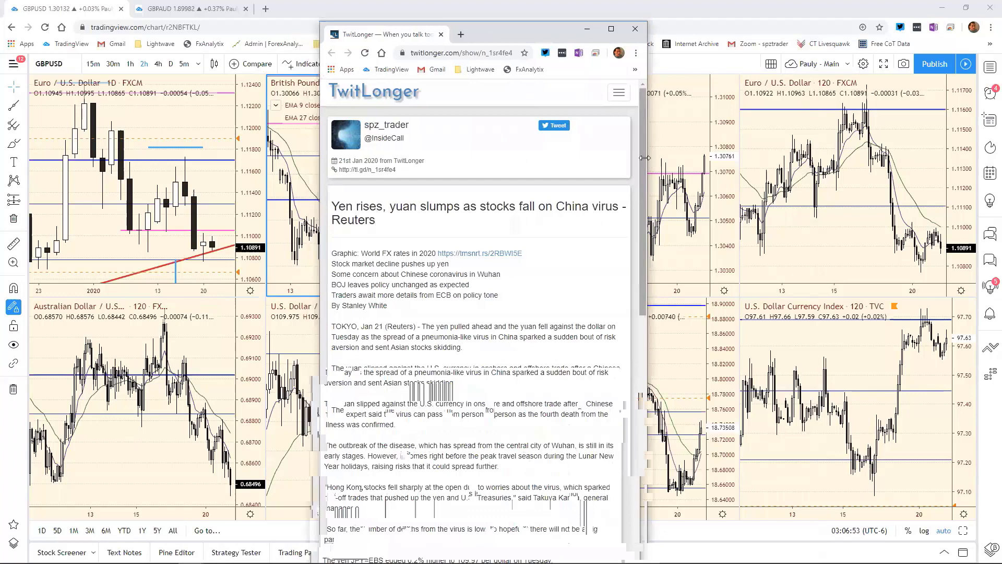
{"action": "left_click_drag", "start_coordinate": [645, 157], "coordinate": [753, 172]}
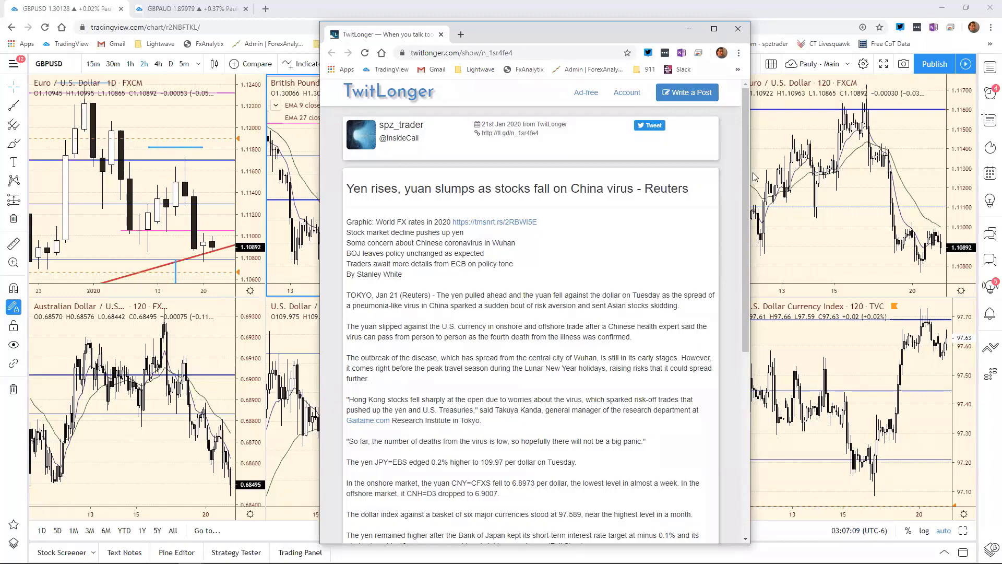
{"action": "scroll", "coordinate": [432, 253], "scroll_direction": "down", "scroll_amount": 4}
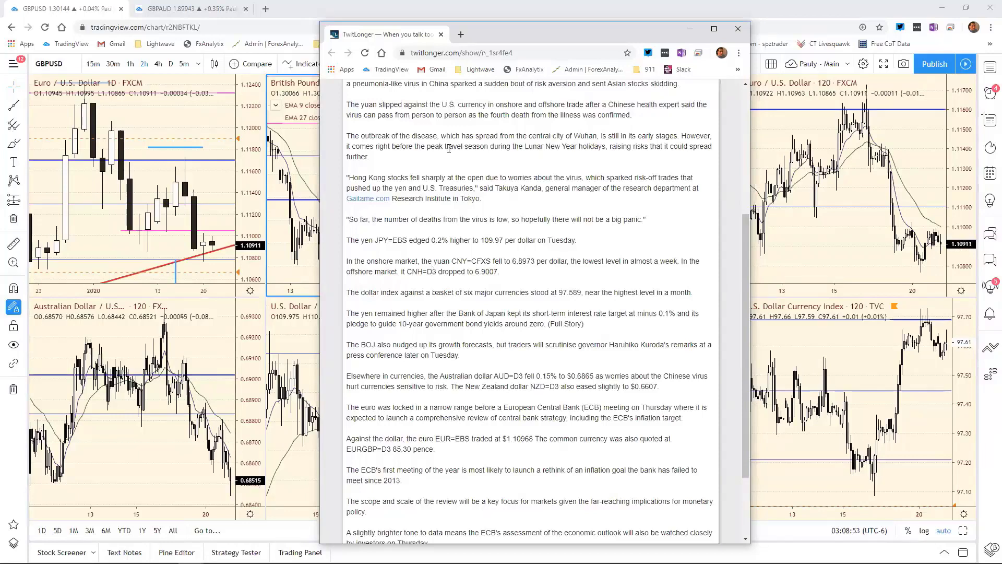
{"action": "scroll", "coordinate": [431, 443], "scroll_direction": "down", "scroll_amount": 3}
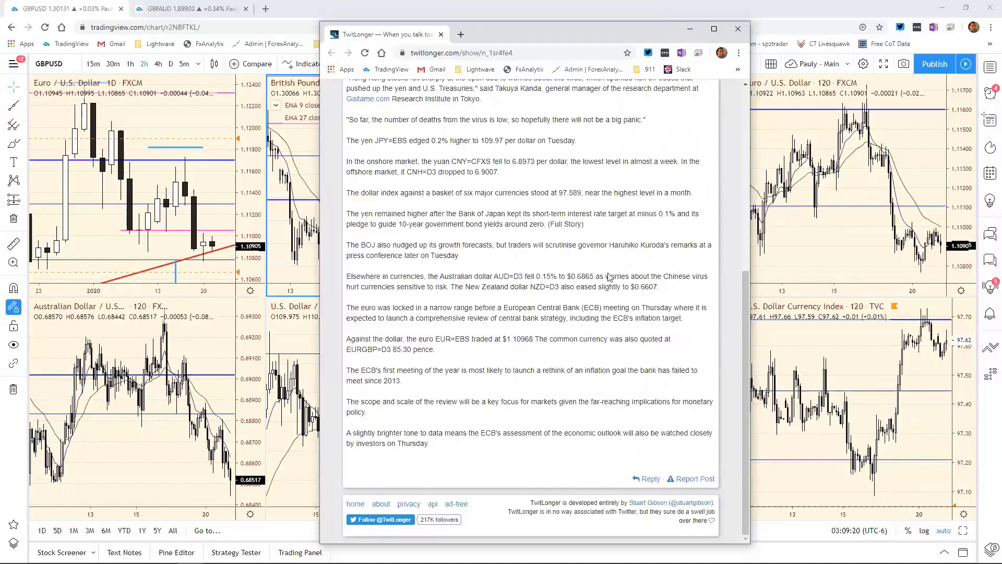
Step: Close the article and expand the EUR/USD daily chart to fill the layout
{"action": "left_click", "coordinate": [737, 29]}
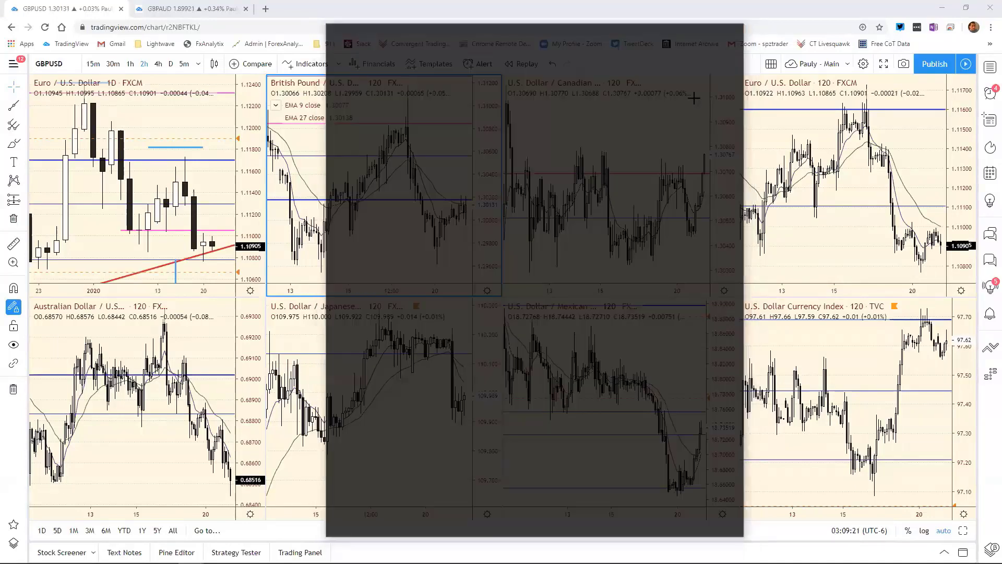
{"action": "left_click", "coordinate": [243, 120]}
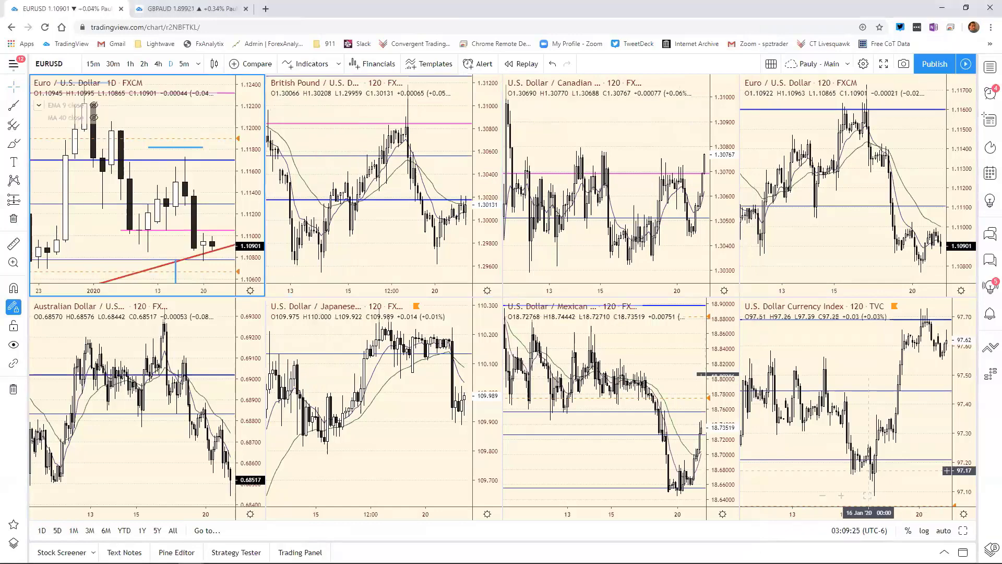
{"action": "left_click", "coordinate": [963, 530]}
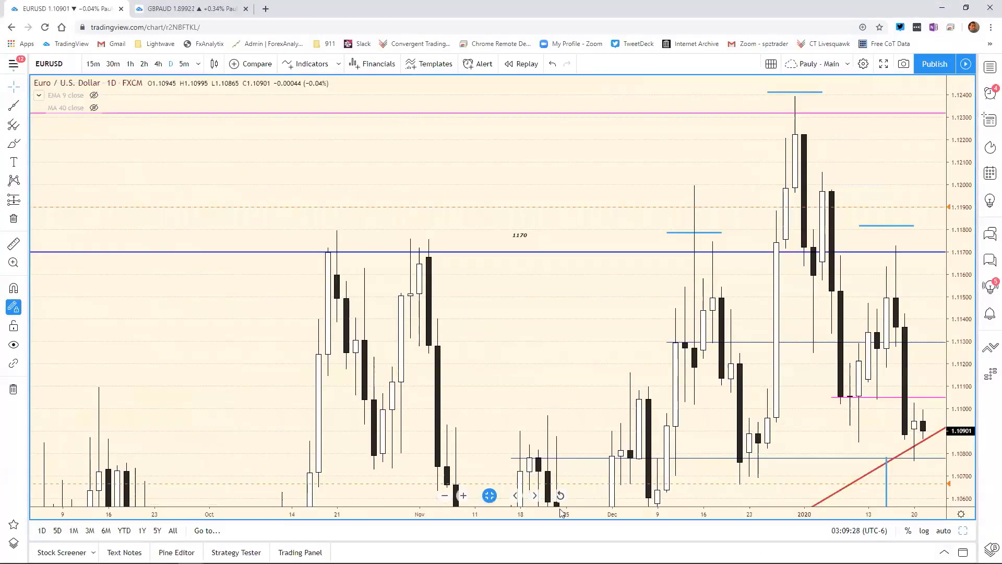
Step: Zoom the EUR/USD chart into recent months, select the red trend line, and show the bias table
{"action": "left_click", "coordinate": [559, 494]}
{"action": "left_click", "coordinate": [463, 495]}
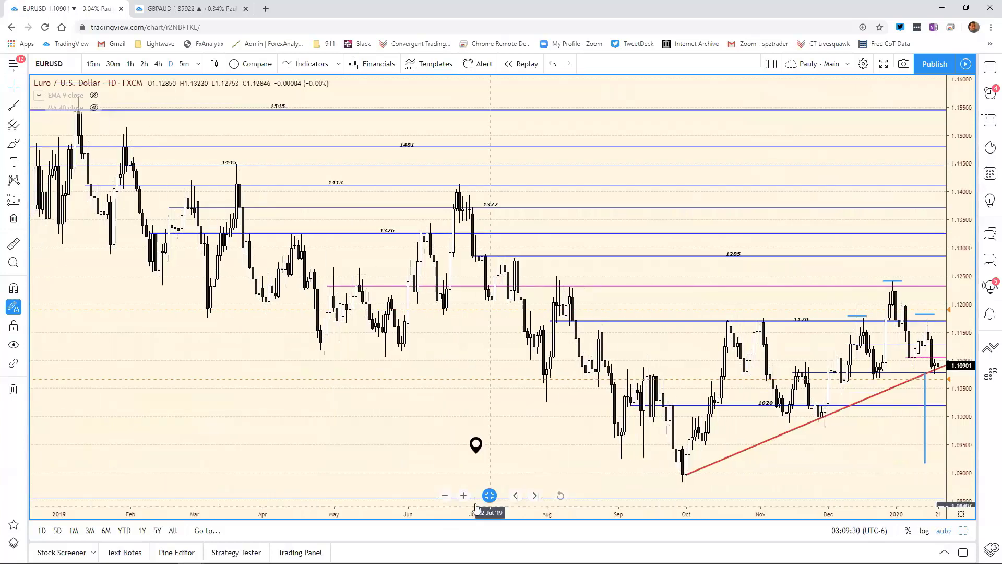
{"action": "left_click", "coordinate": [463, 495]}
{"action": "scroll", "coordinate": [369, 481], "scroll_direction": "up", "scroll_amount": 2}
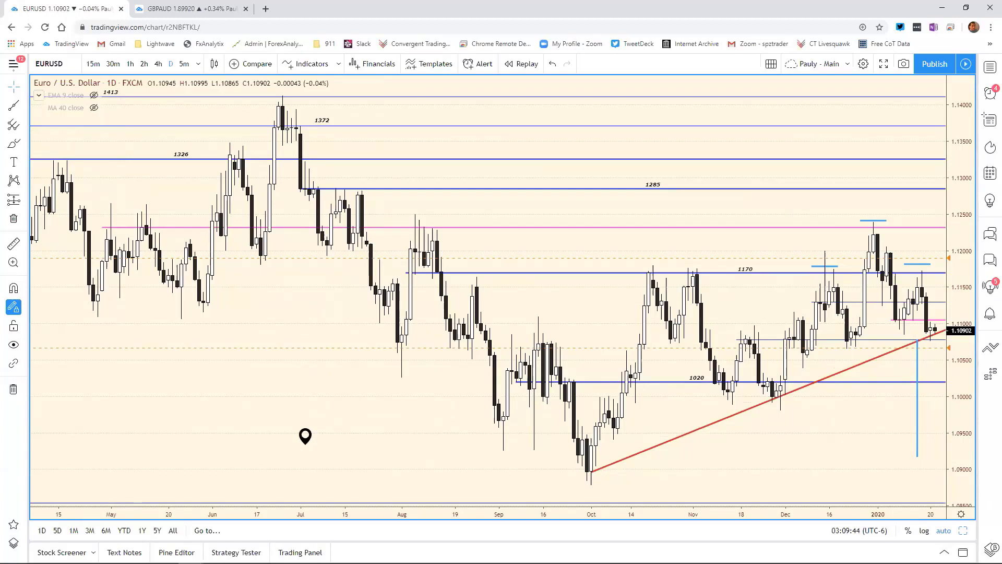
{"action": "left_click", "coordinate": [943, 337]}
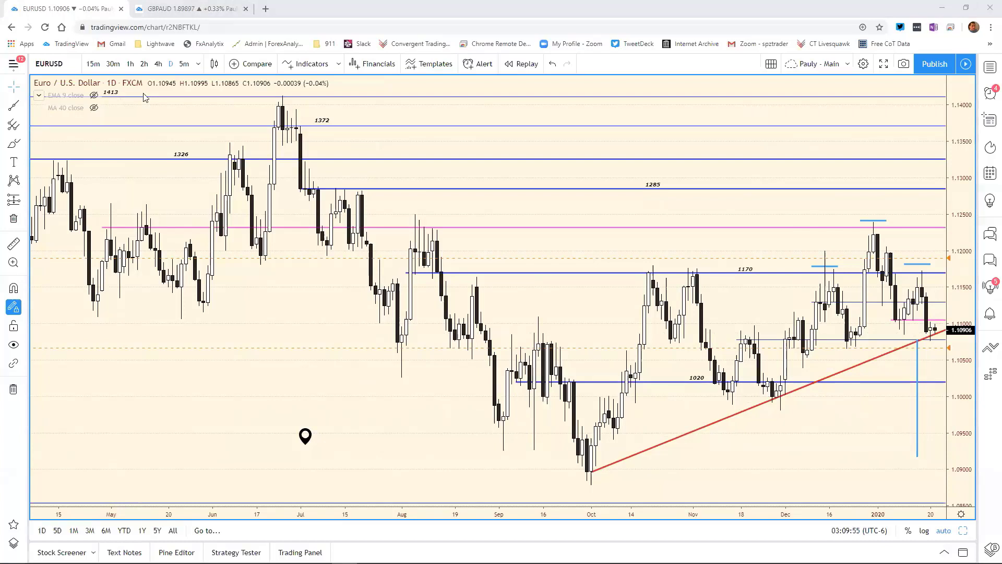
{"action": "key", "text": "alt+Tab"}
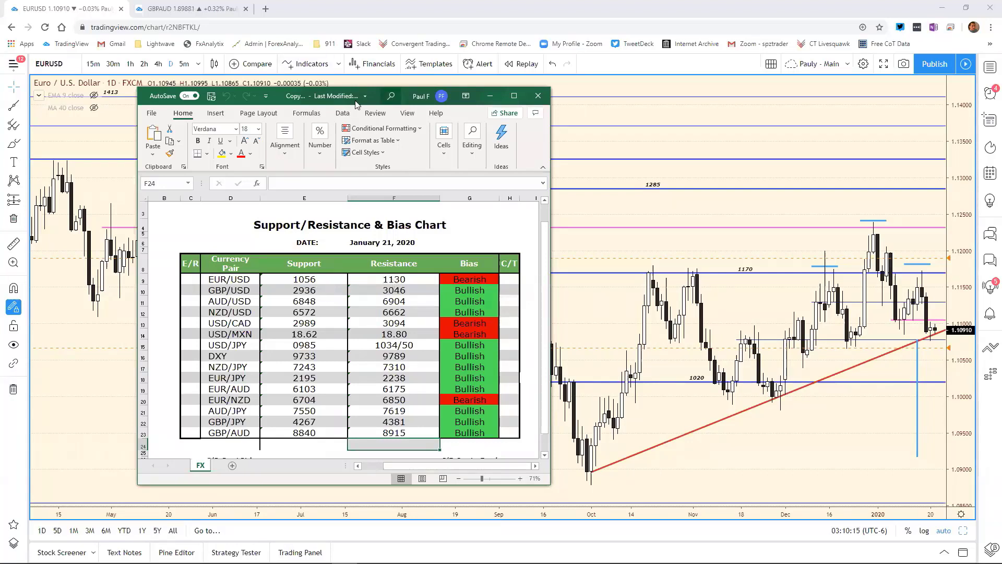
Step: Hide Excel and load the GBPUSD daily chart via symbol search
{"action": "left_click", "coordinate": [595, 152]}
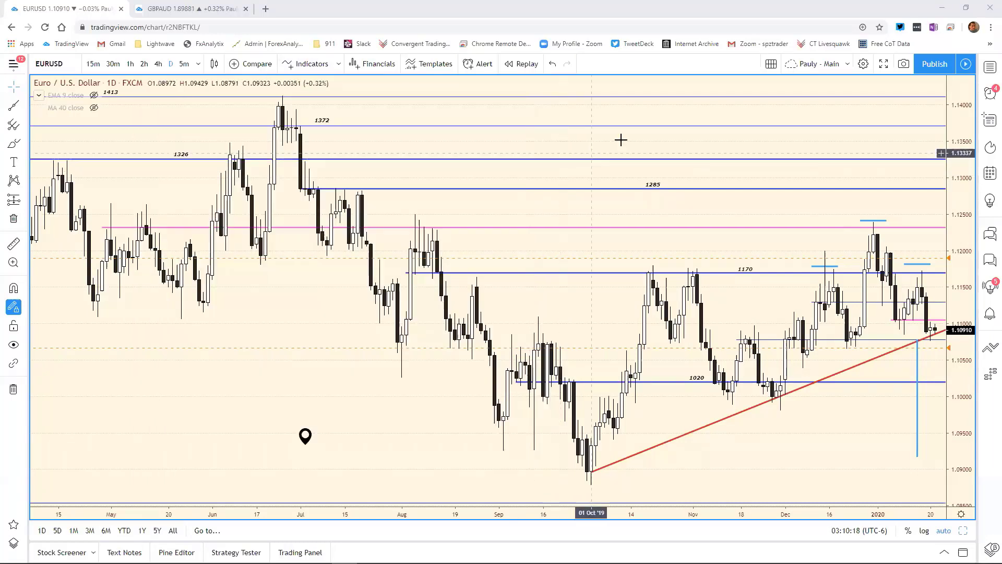
{"action": "type", "text": "GBP"}
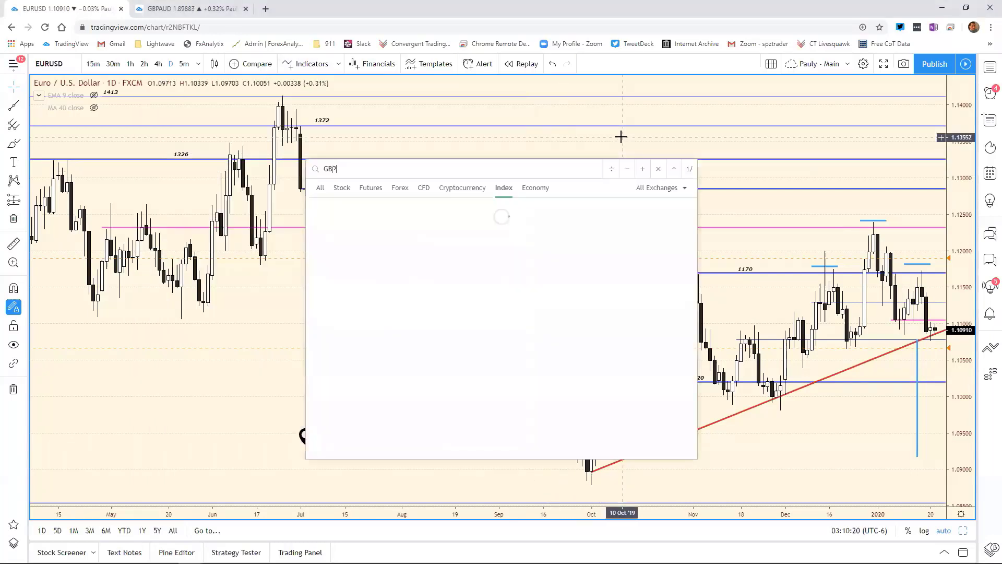
{"action": "type", "text": "USD"}
{"action": "key", "text": "Return"}
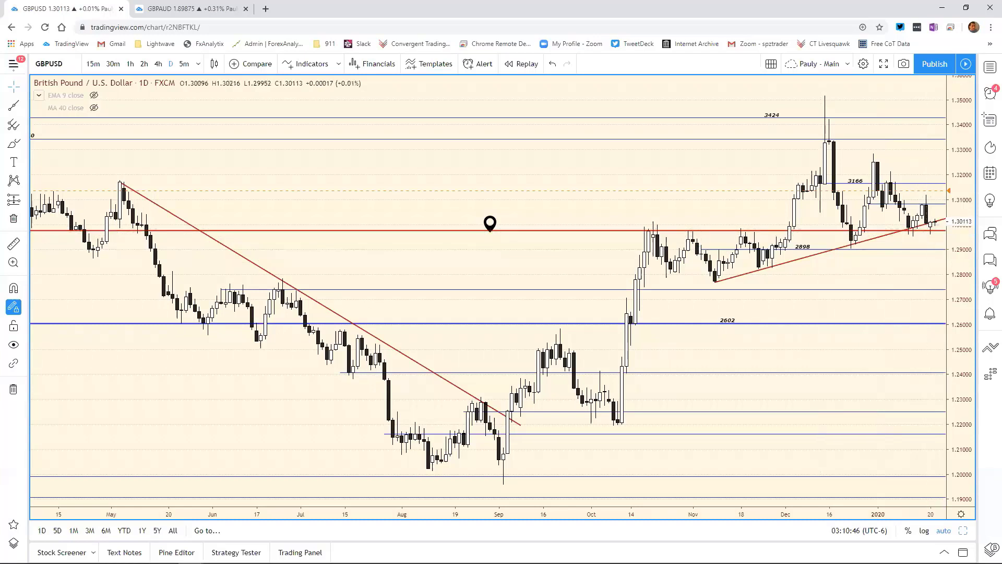
{"action": "key", "text": "alt+Tab"}
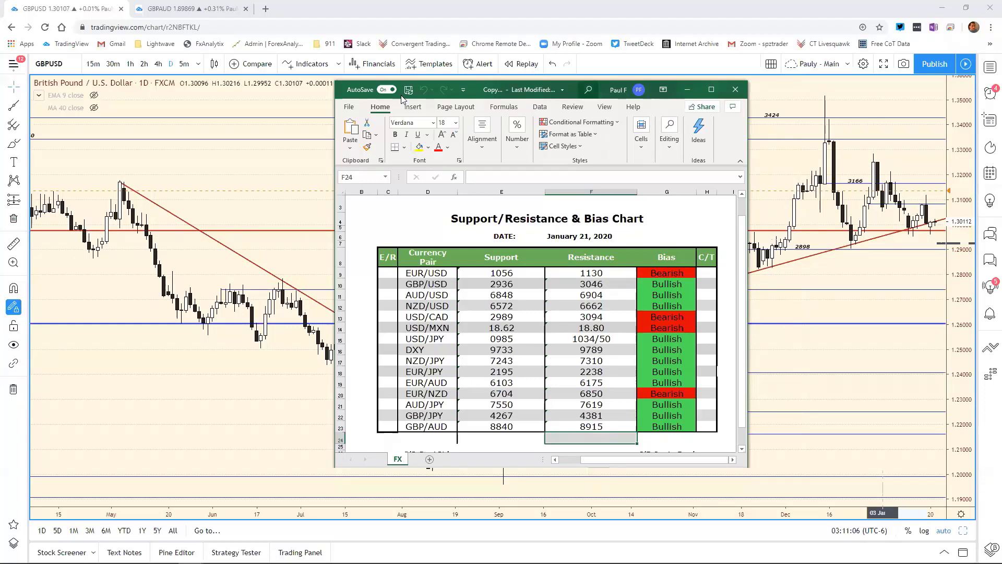
{"action": "key", "text": "alt+Tab"}
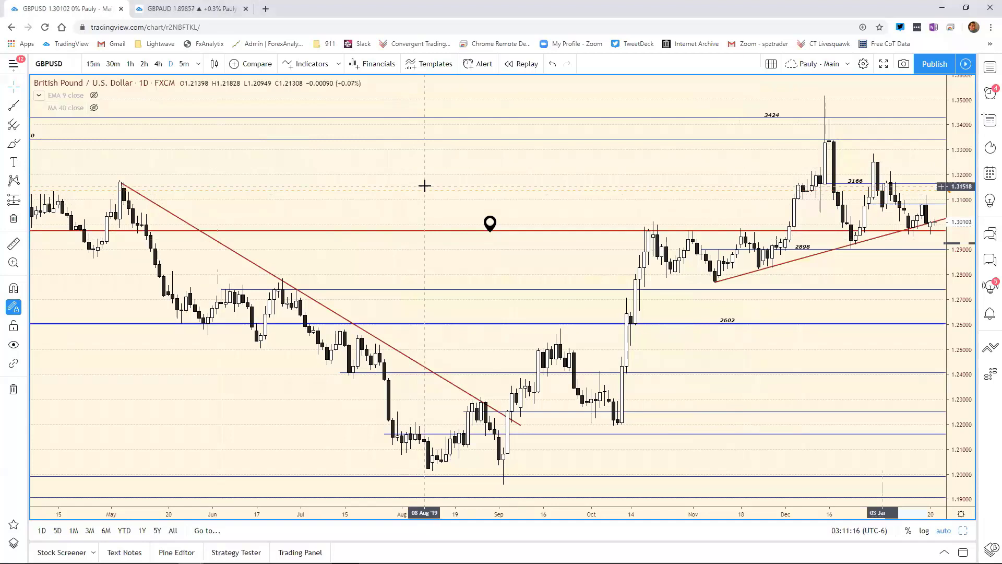
Step: Load the AUDUSD daily chart and bring up the Excel bias table beside it
{"action": "type", "text": "AUDUSD"}
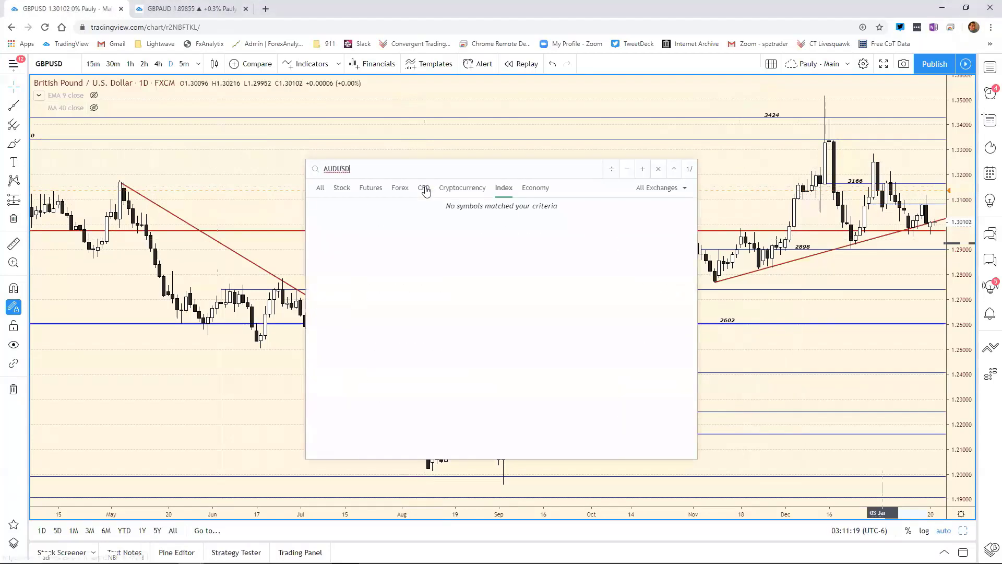
{"action": "key", "text": "Return"}
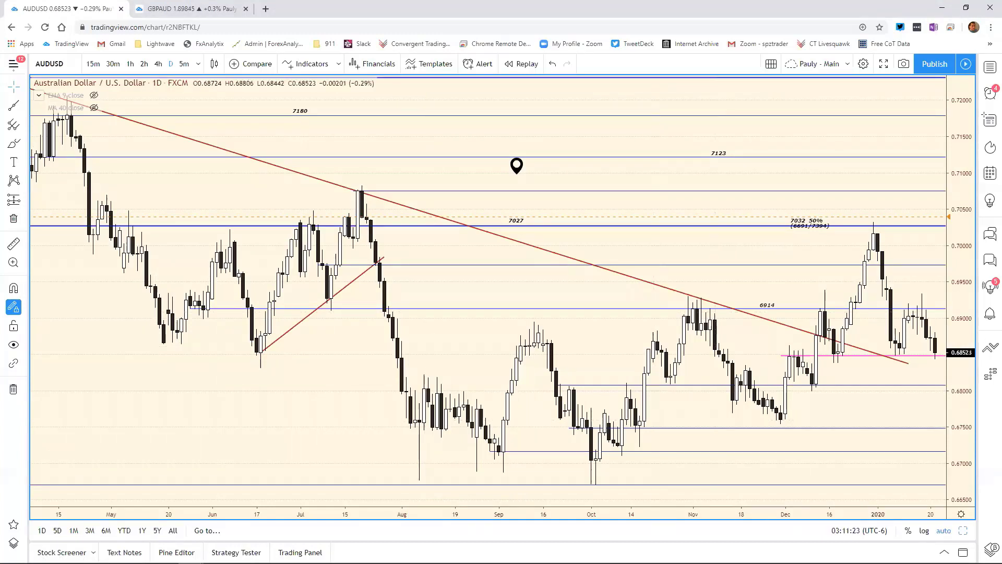
{"action": "key", "text": "alt+Tab"}
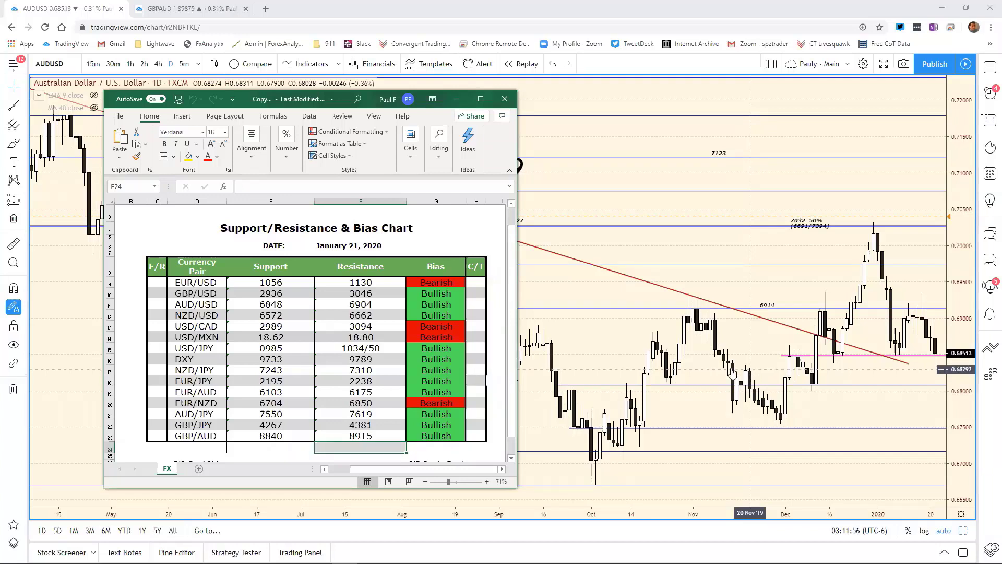
Step: Change the AUD/USD support in E11 from 6848 to 6827
{"action": "left_click", "coordinate": [295, 304]}
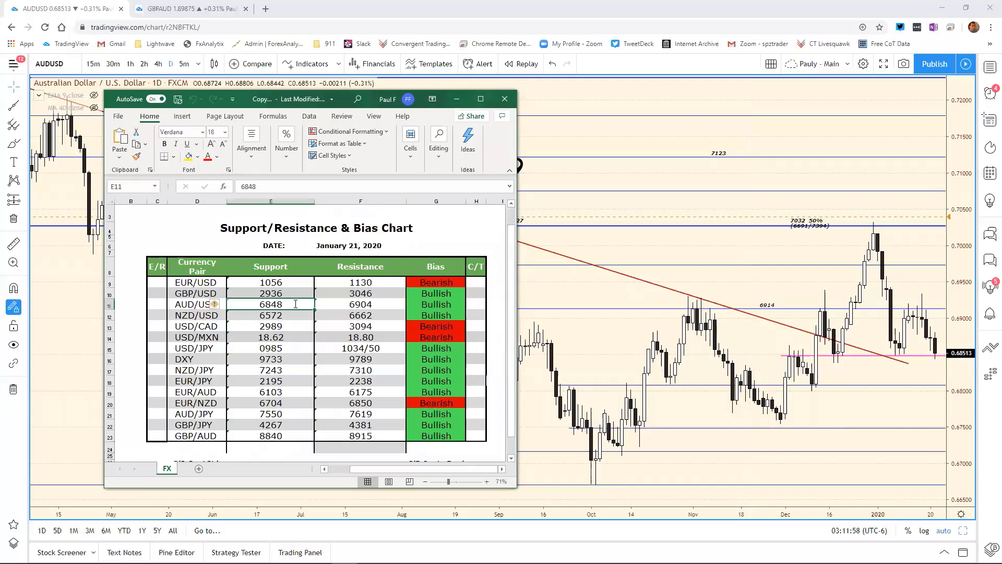
{"action": "left_click", "coordinate": [276, 190]}
{"action": "key", "text": "BackSpace"}
{"action": "key", "text": "BackSpace"}
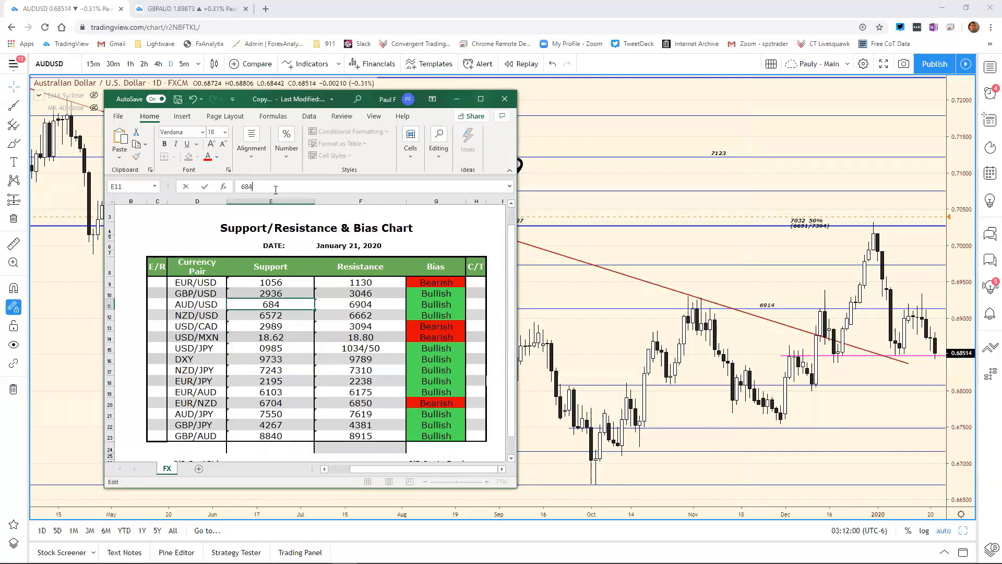
{"action": "type", "text": "27"}
{"action": "key", "text": "Return"}
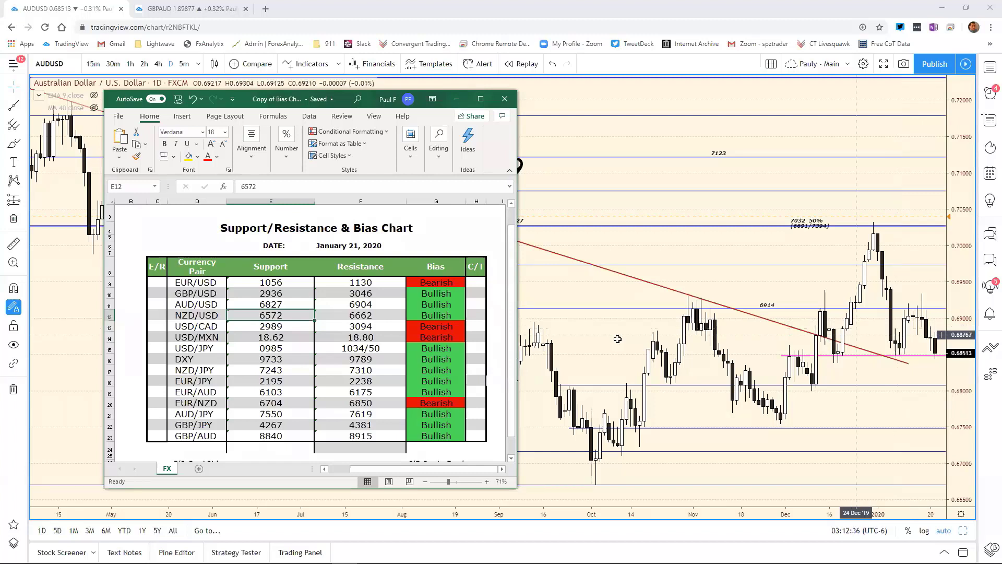
Step: Replace the AUD/USD resistance 6904 in F11 with 6885, then minimize Excel
{"action": "left_click", "coordinate": [386, 306]}
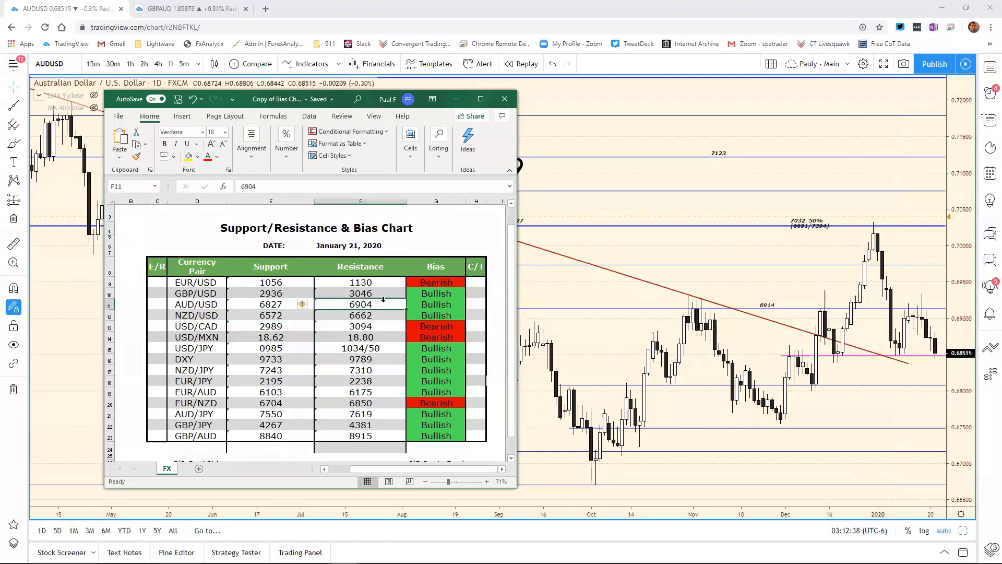
{"action": "double_click", "coordinate": [248, 186]}
{"action": "type", "text": "6"}
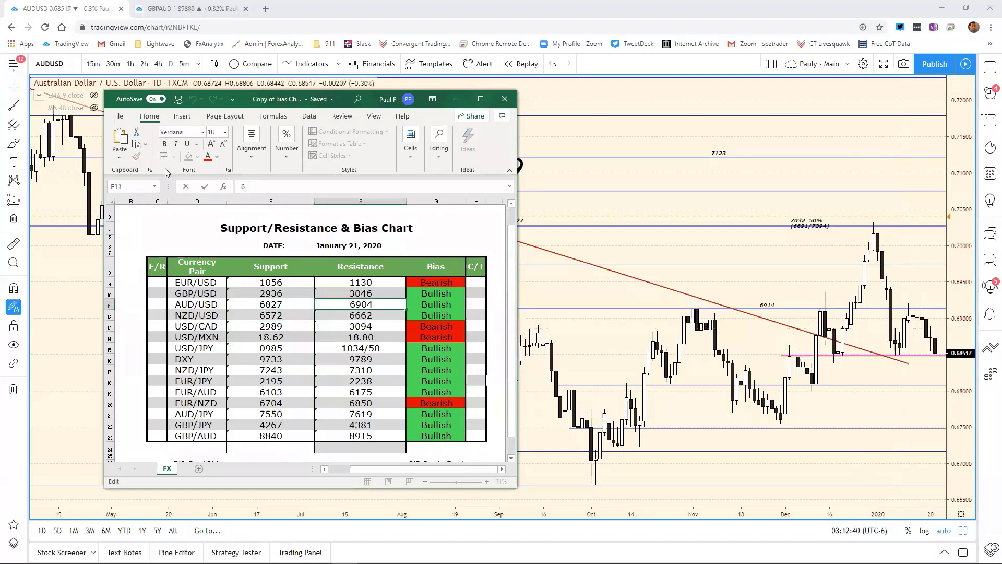
{"action": "type", "text": "885"}
{"action": "key", "text": "Return"}
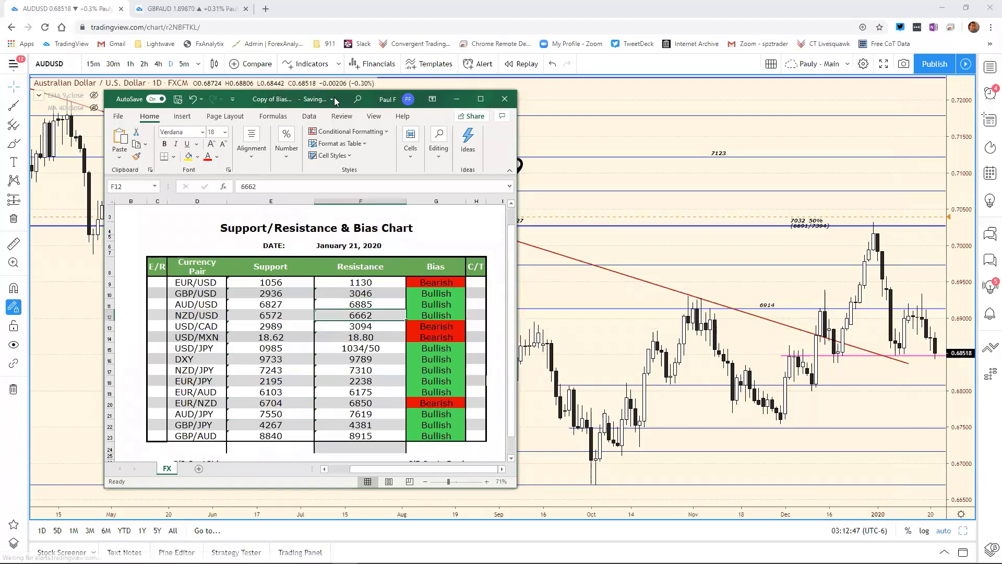
{"action": "left_click", "coordinate": [457, 99]}
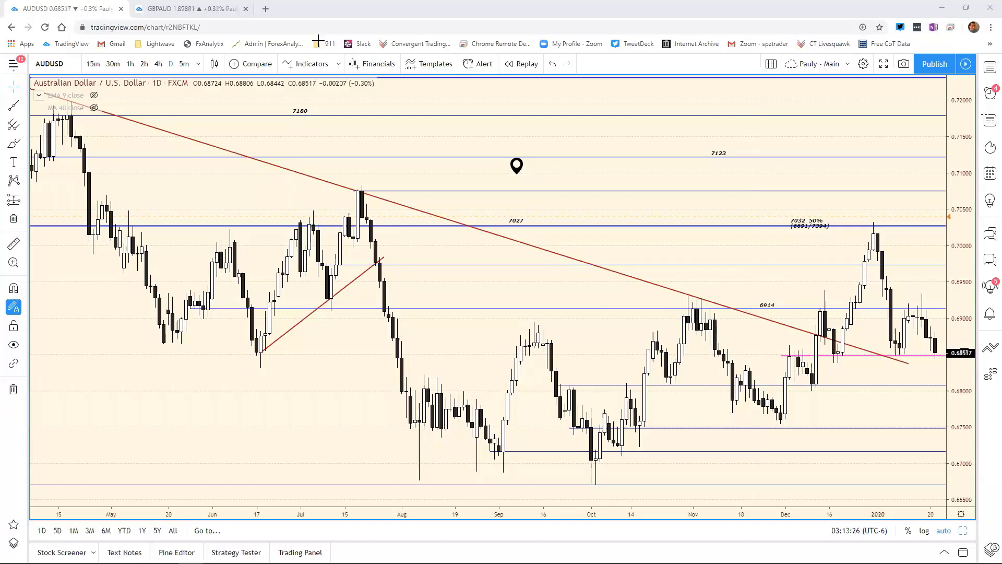
Step: Enter NZDUSD in the symbol search to load the NZD/USD daily chart
{"action": "type", "text": "NZ"}
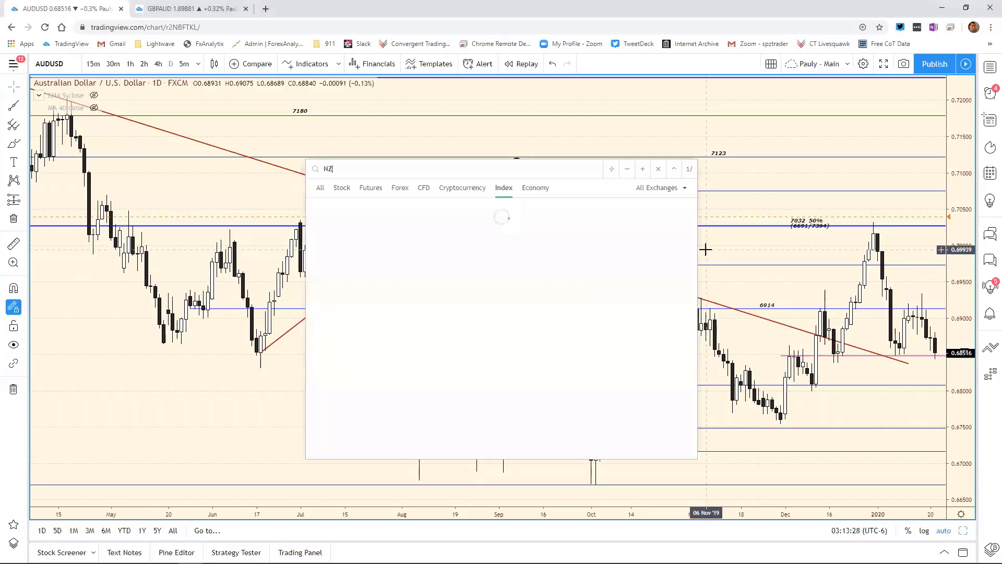
{"action": "type", "text": "DUSD"}
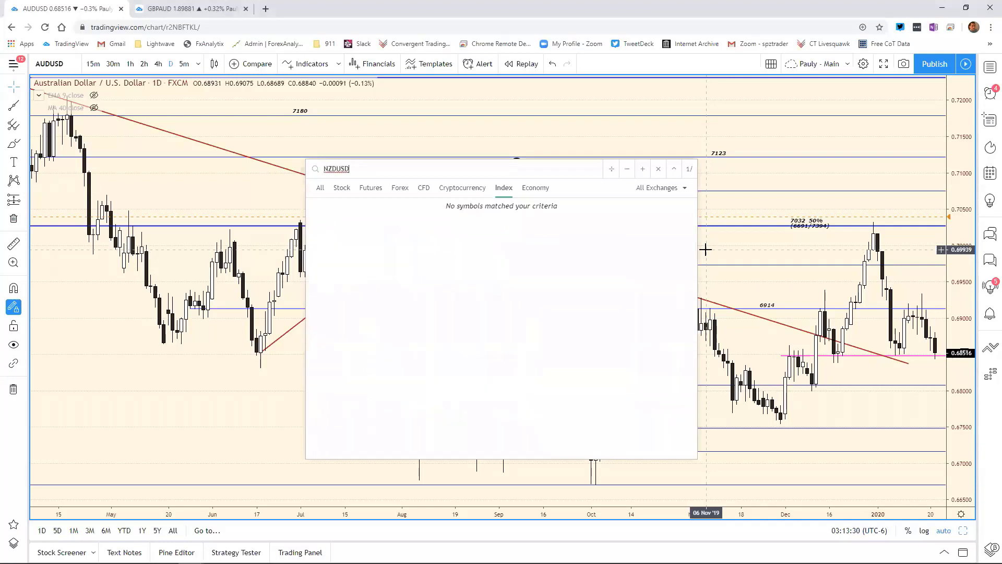
{"action": "key", "text": "Return"}
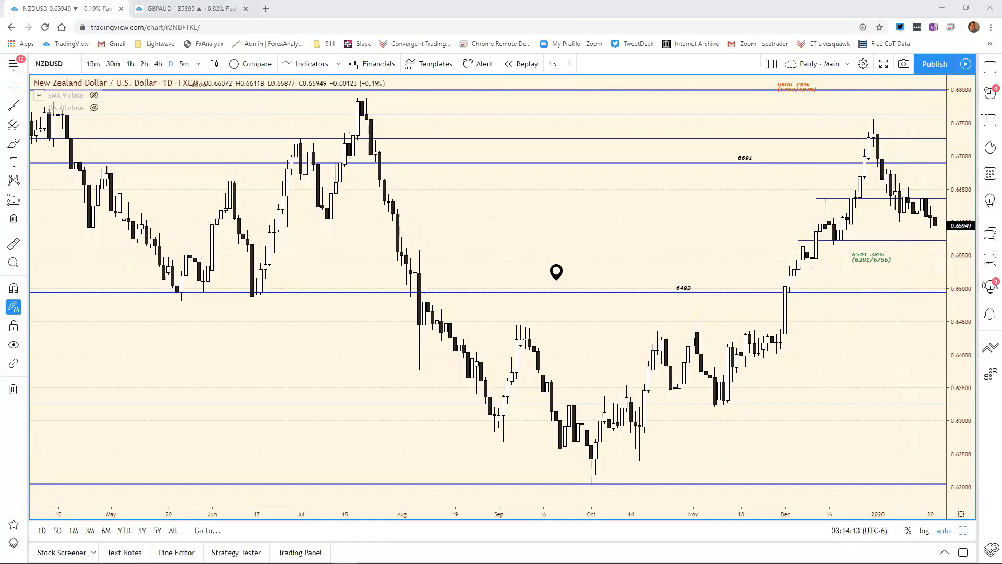
Step: In the bias sheet, change the NZD/USD support in E12 from 6572 to 6544
{"action": "key", "text": "alt+Tab"}
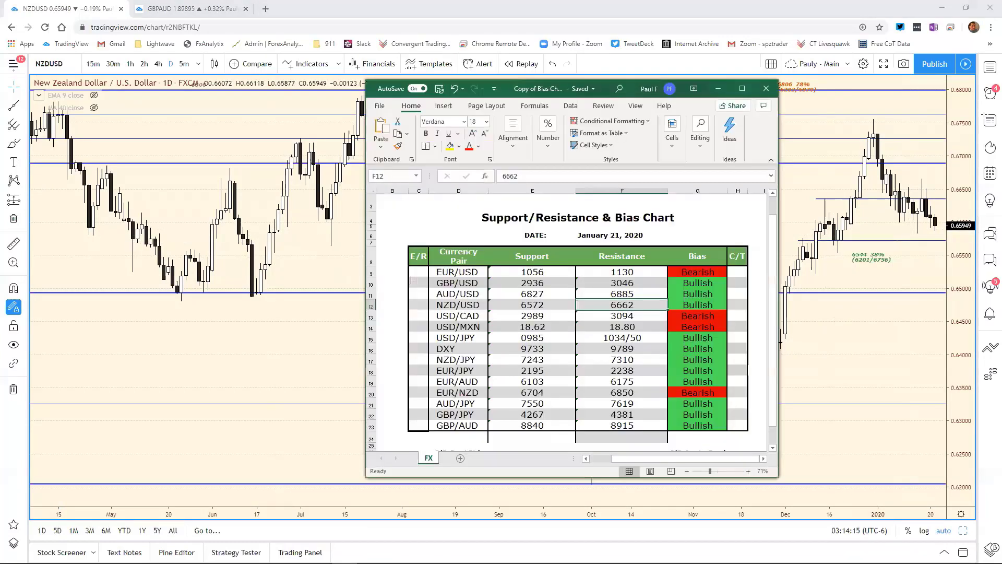
{"action": "left_click", "coordinate": [545, 308]}
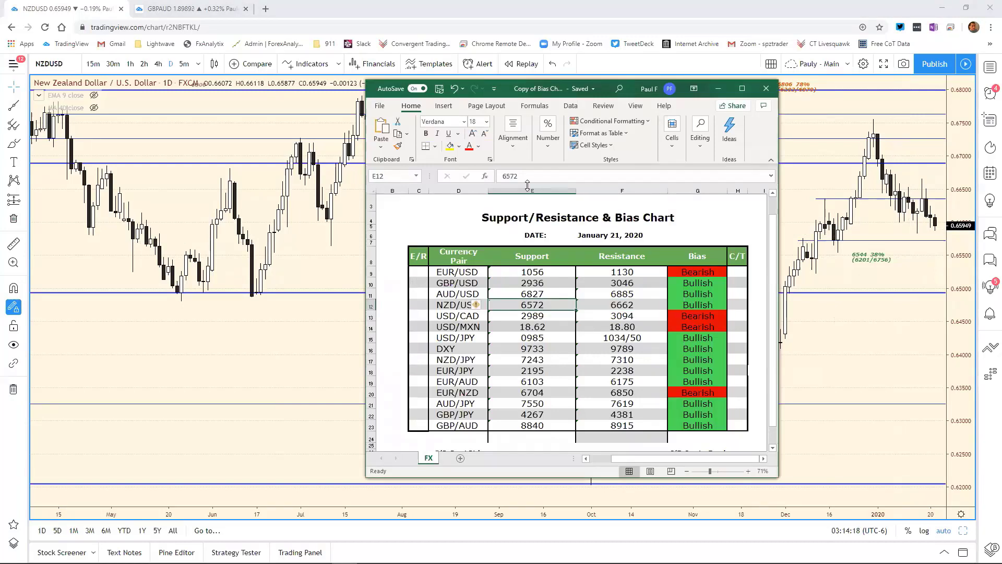
{"action": "left_click", "coordinate": [528, 183]}
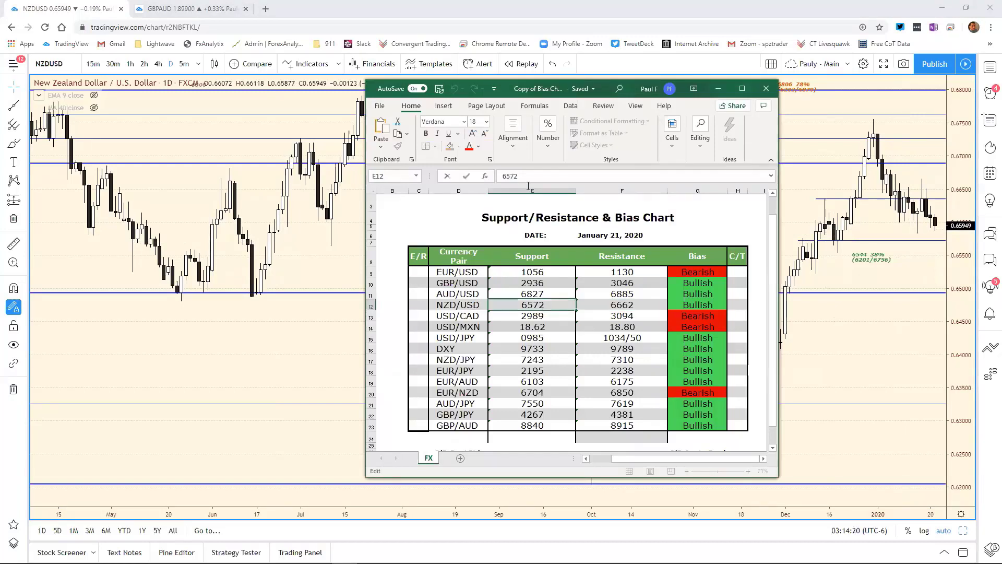
{"action": "key", "text": "BackSpace"}
{"action": "key", "text": "BackSpace"}
{"action": "type", "text": "44"}
{"action": "key", "text": "Return"}
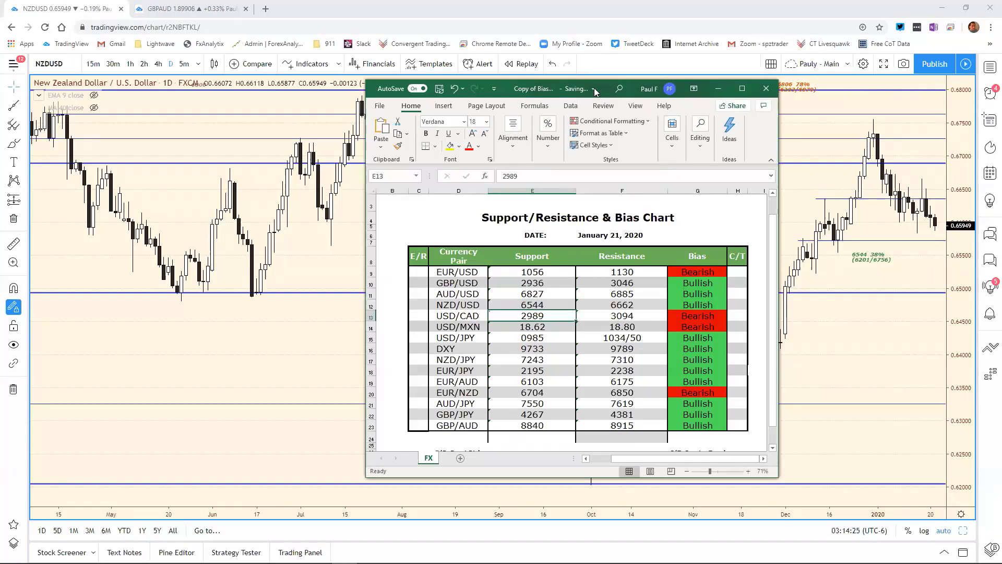
{"action": "left_click_drag", "start_coordinate": [595, 92], "coordinate": [592, 92]}
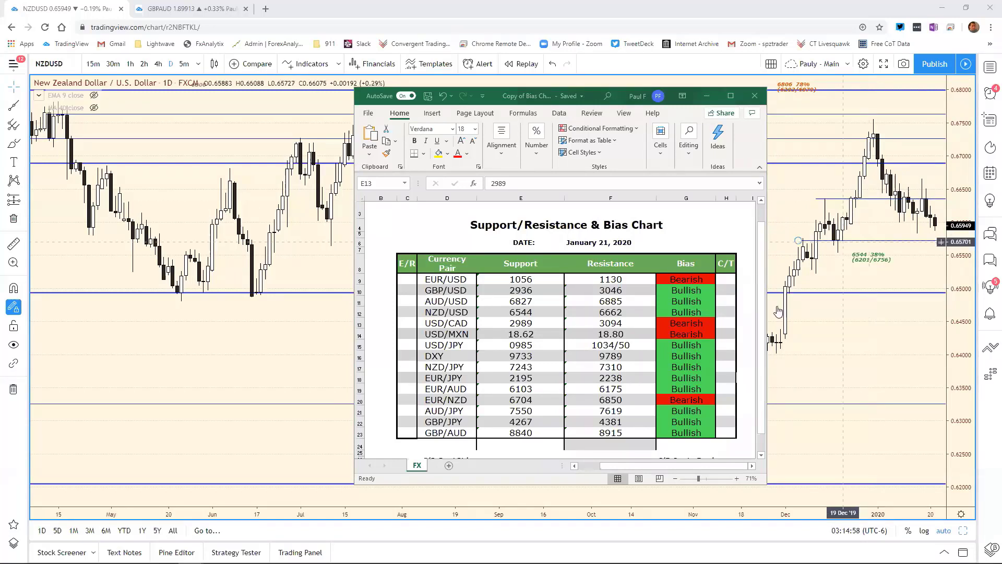
Step: Set the NZD/USD resistance in F12 to 6635 and return to the chart
{"action": "left_click", "coordinate": [614, 311]}
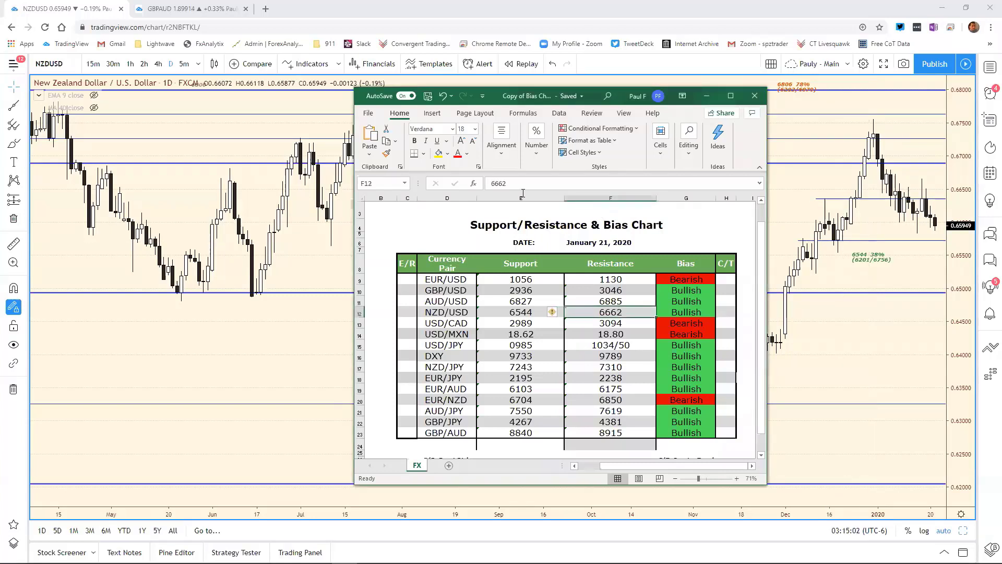
{"action": "type", "text": "663"}
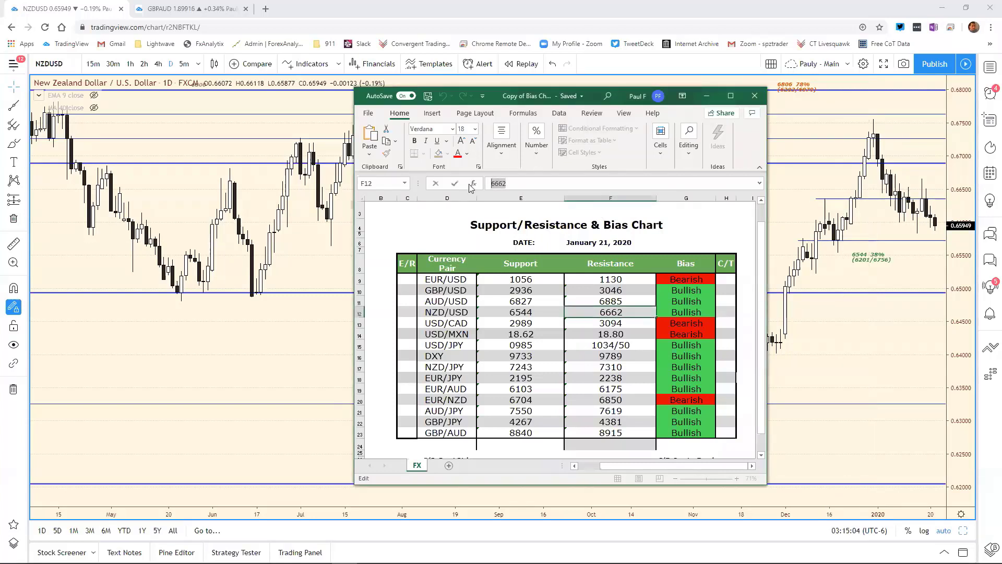
{"action": "type", "text": "5"}
{"action": "key", "text": "Return"}
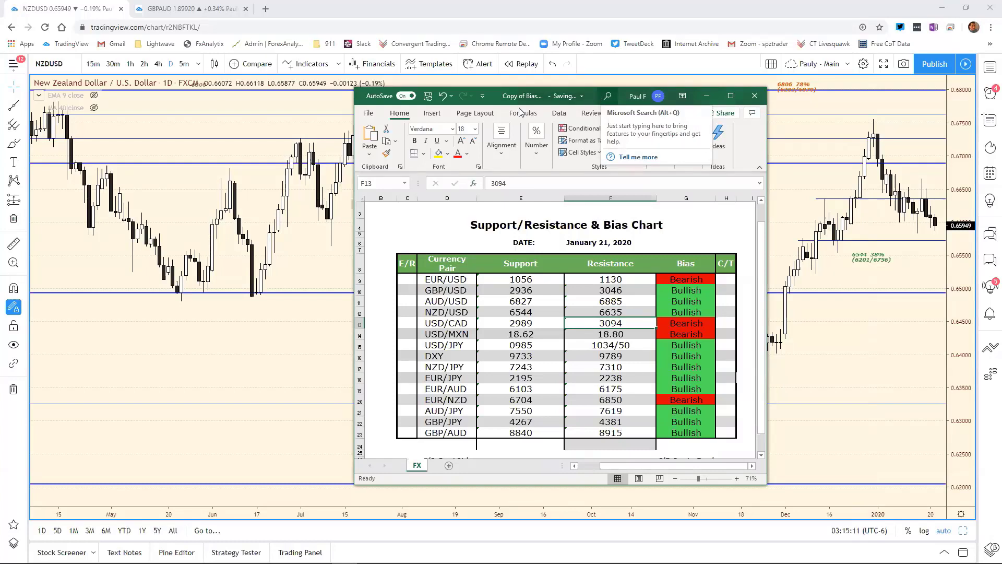
{"action": "key", "text": "alt+Tab"}
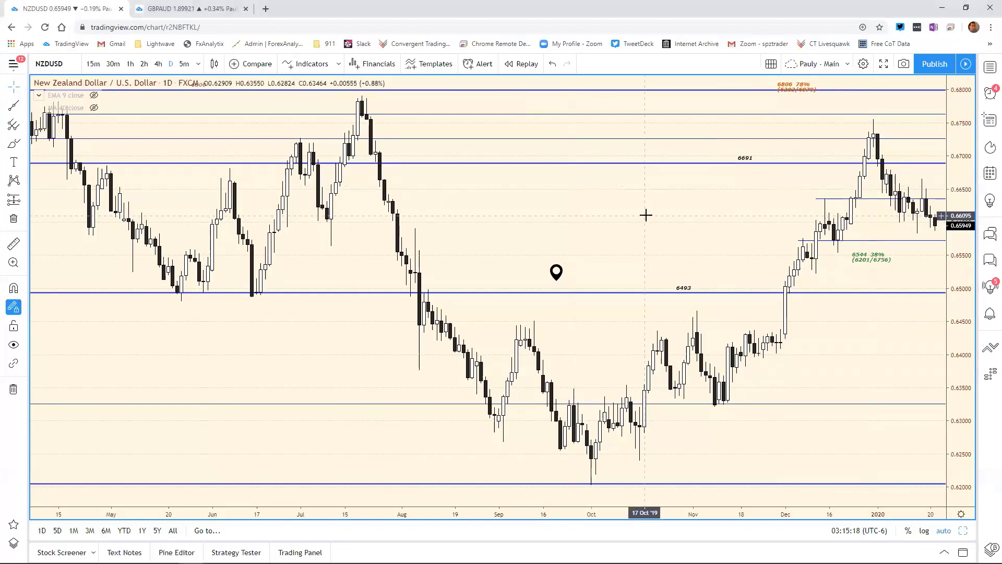
Step: Shift the 6691 label right, load USDCAD, and compress the time axis for more history
{"action": "left_click_drag", "start_coordinate": [739, 159], "coordinate": [762, 157]}
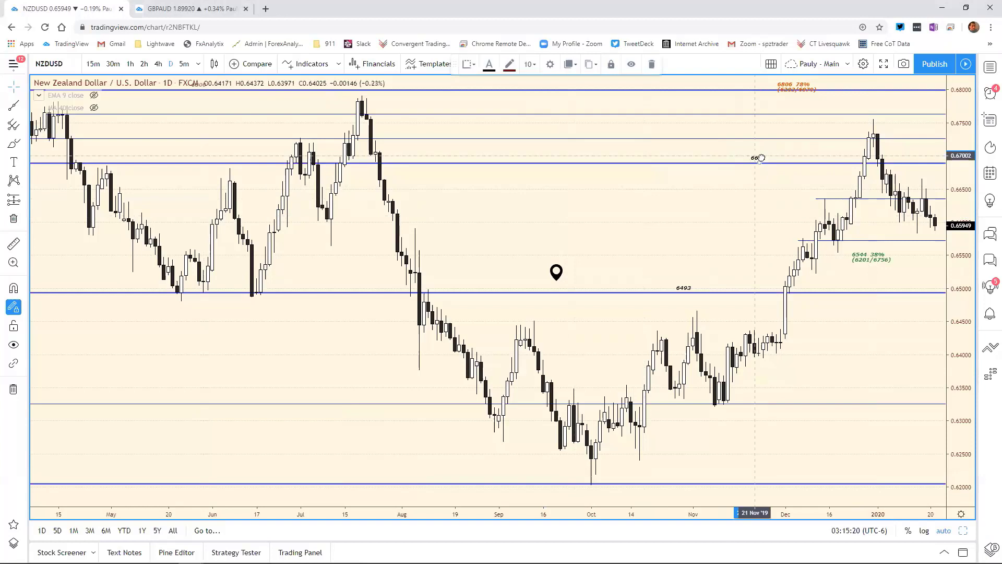
{"action": "left_click", "coordinate": [731, 211]}
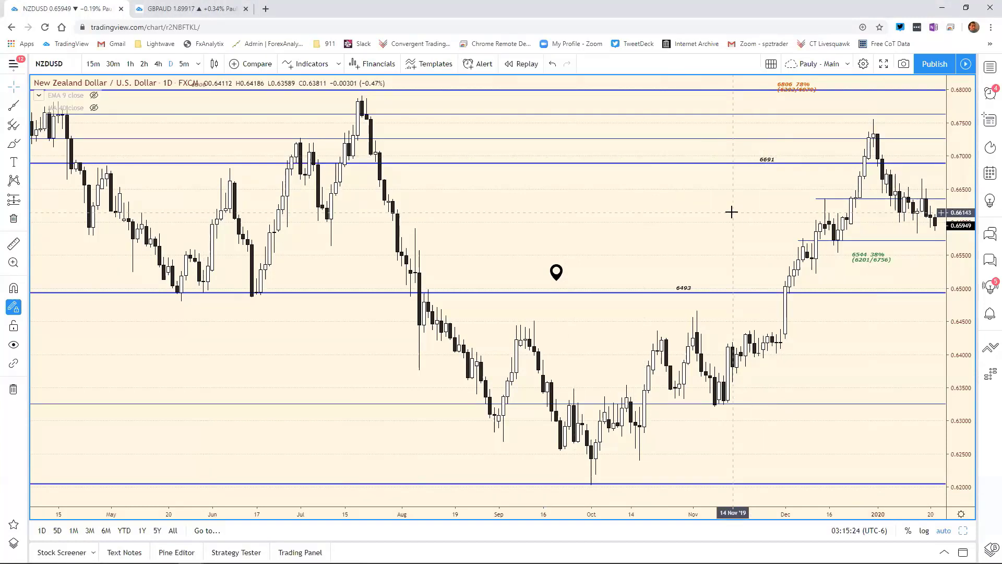
{"action": "type", "text": "gusdcad"}
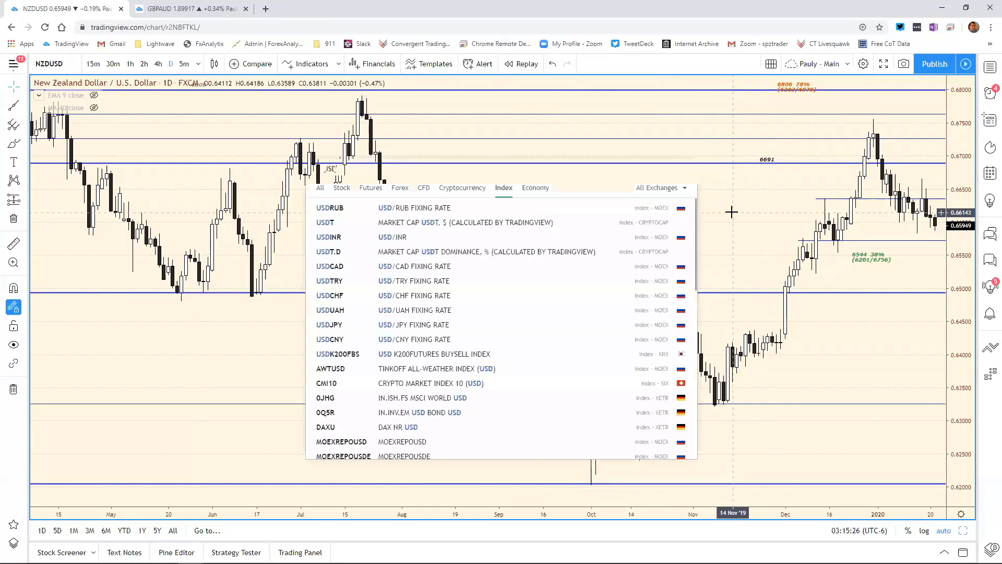
{"action": "key", "text": "Return"}
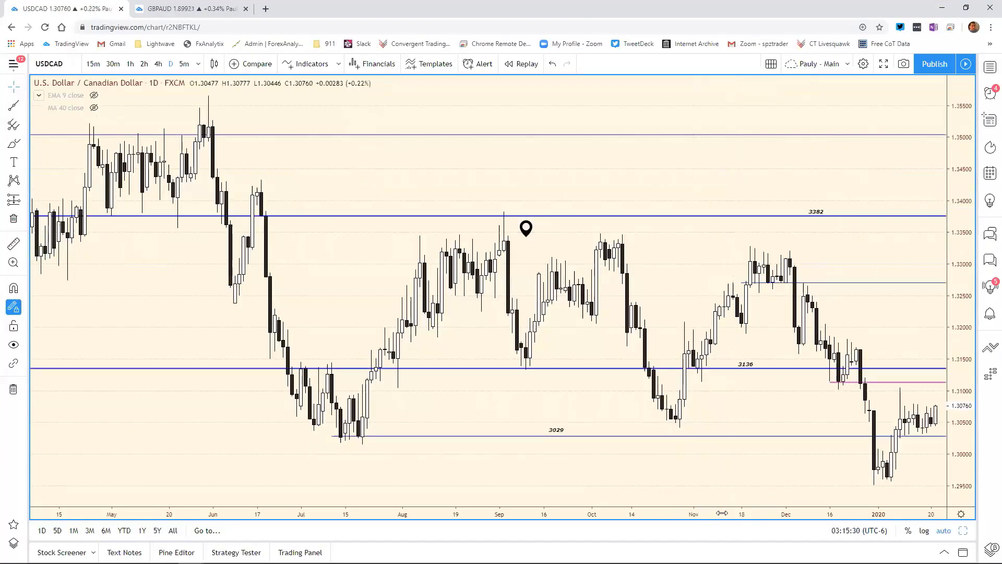
{"action": "left_click_drag", "start_coordinate": [722, 513], "coordinate": [765, 510]}
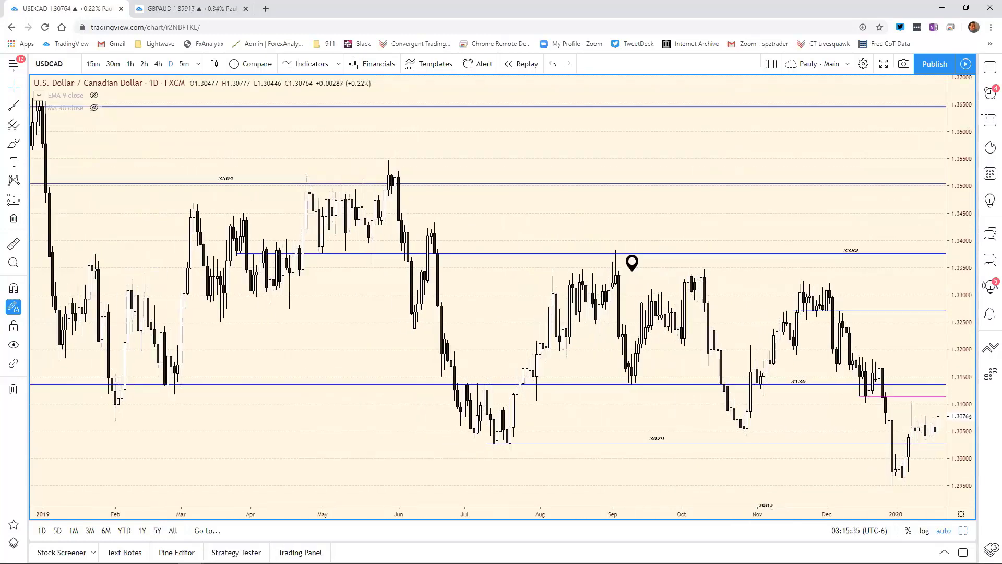
{"action": "key", "text": "alt+Tab"}
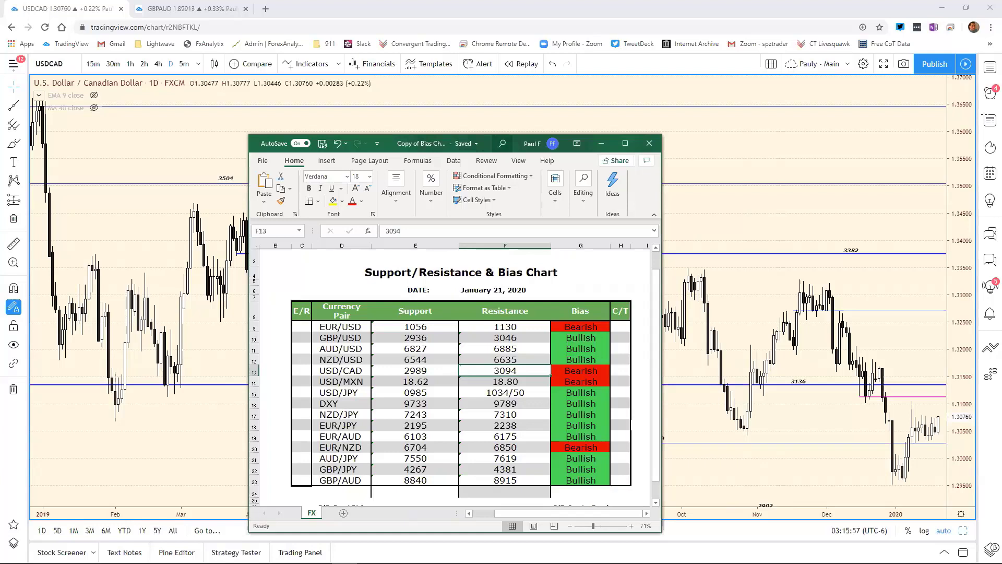
Step: Hide Excel and slide the USDCAD 3029 label rightward along its line
{"action": "left_click", "coordinate": [601, 142]}
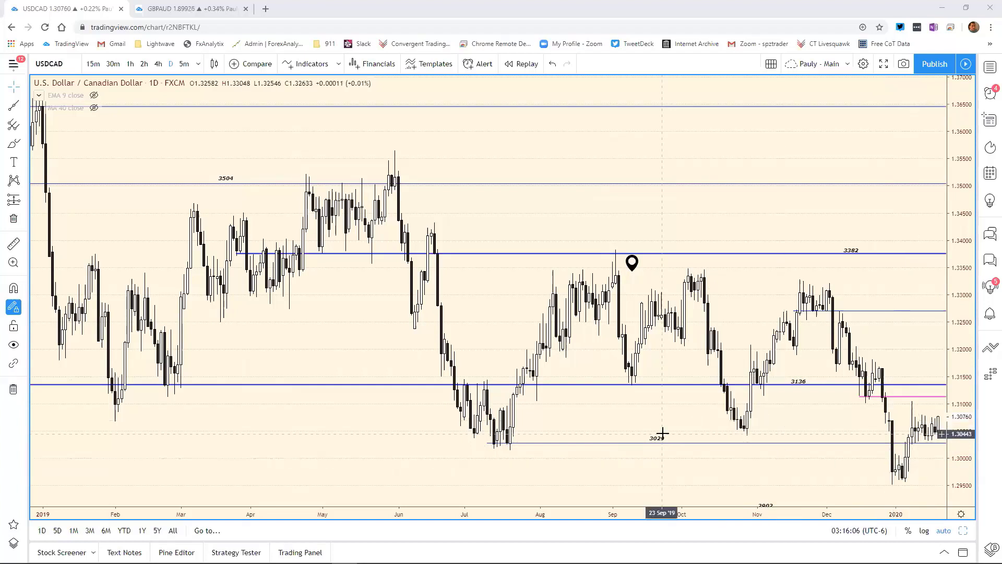
{"action": "left_click_drag", "start_coordinate": [662, 433], "coordinate": [848, 436]}
Step: Drop the 3029 label, zoom USDCAD out to 2018, and type USDMX into symbol search
{"action": "left_click", "coordinate": [761, 234]}
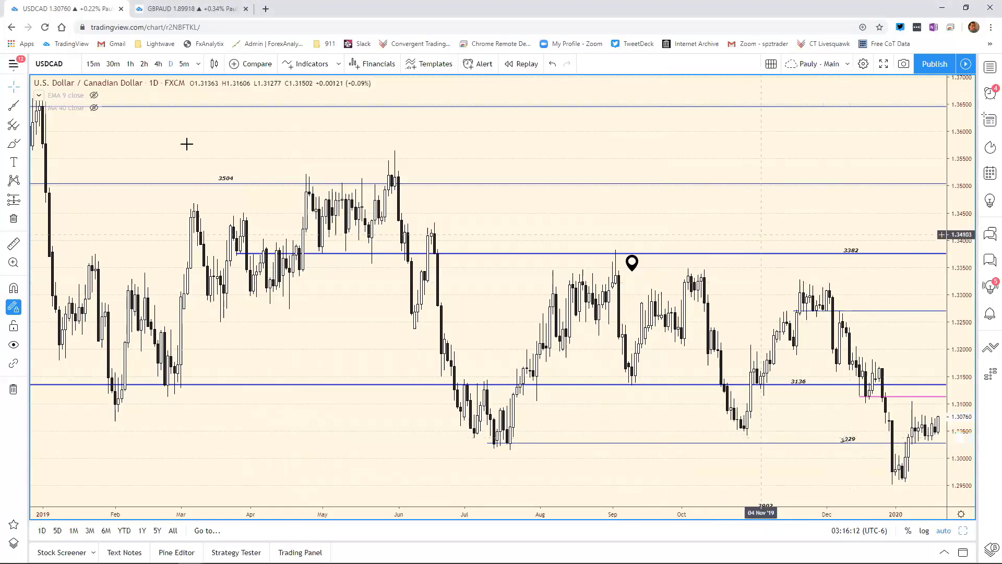
{"action": "left_click", "coordinate": [219, 178]}
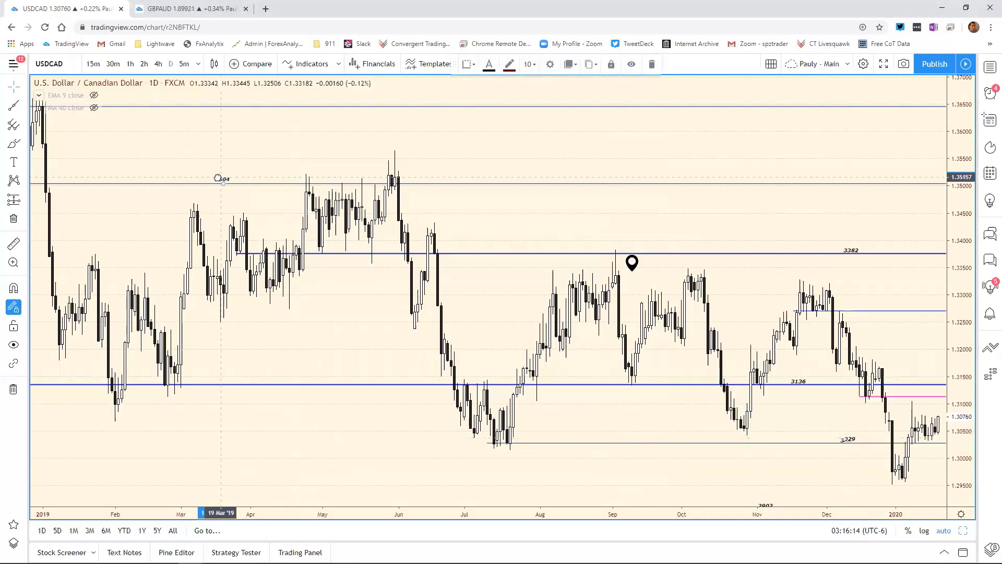
{"action": "left_click", "coordinate": [294, 173]}
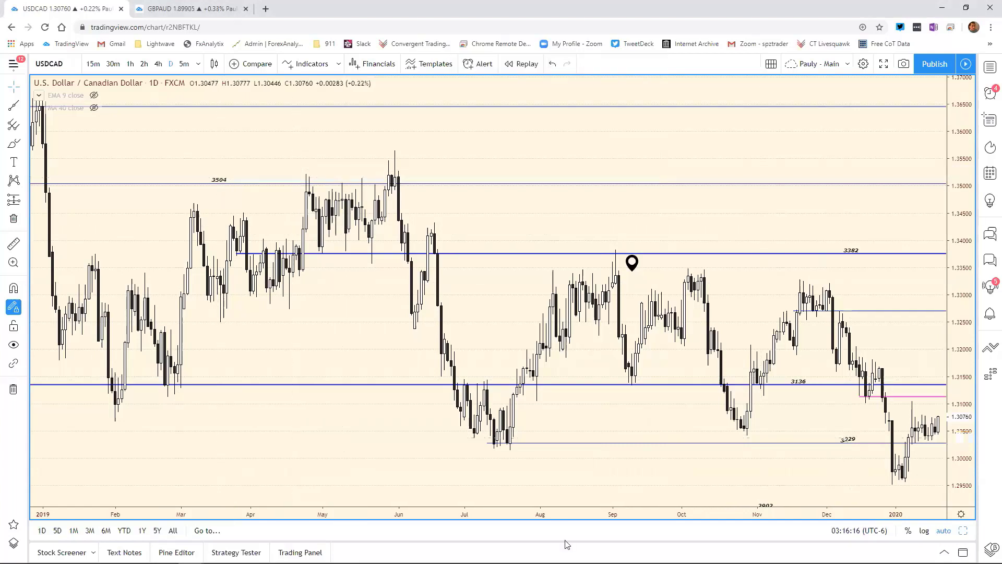
{"action": "left_click_drag", "start_coordinate": [568, 514], "coordinate": [736, 524]}
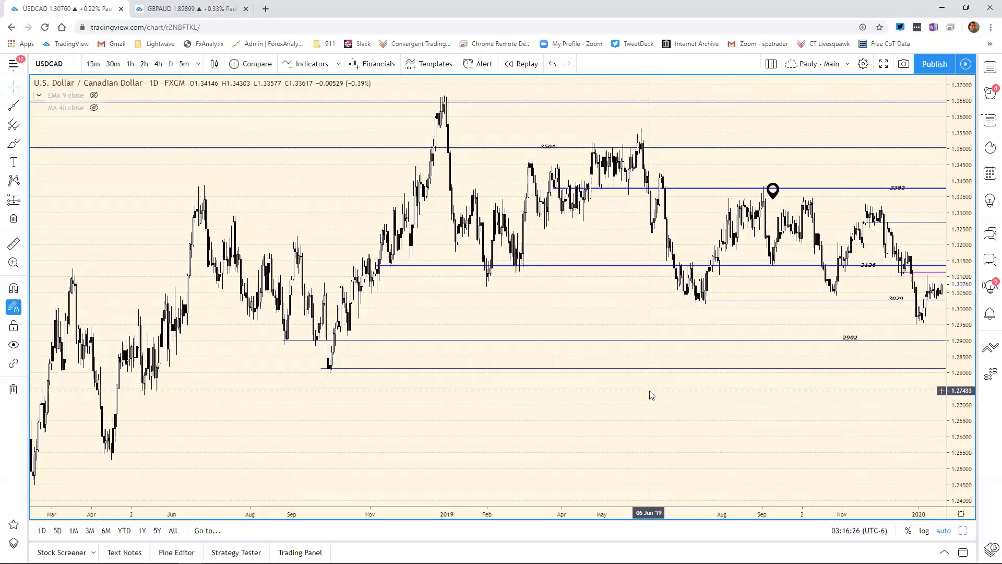
{"action": "type", "text": "USDMX"}
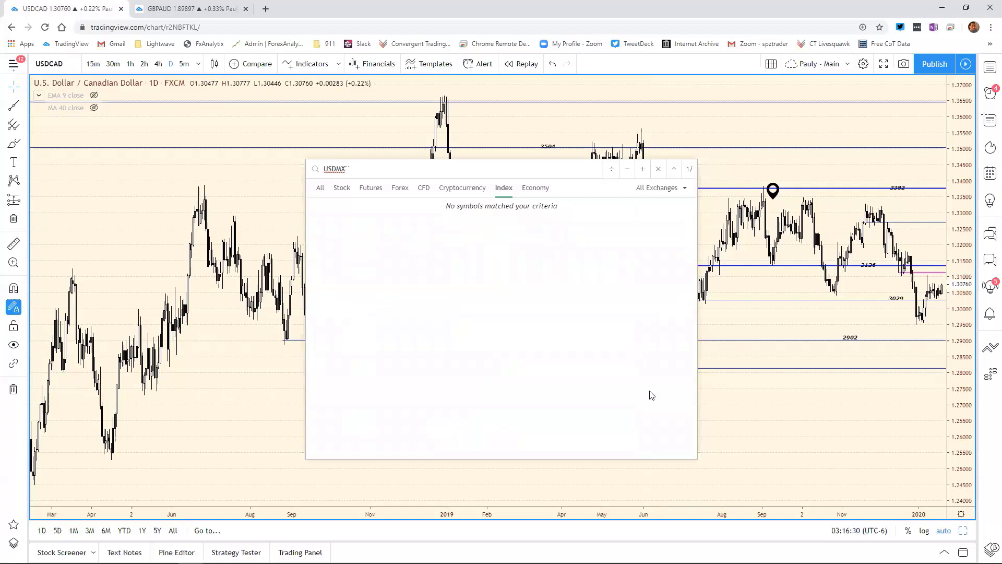
Step: Complete the symbol as USDMXN and load its daily chart
{"action": "type", "text": "N"}
{"action": "key", "text": "Return"}
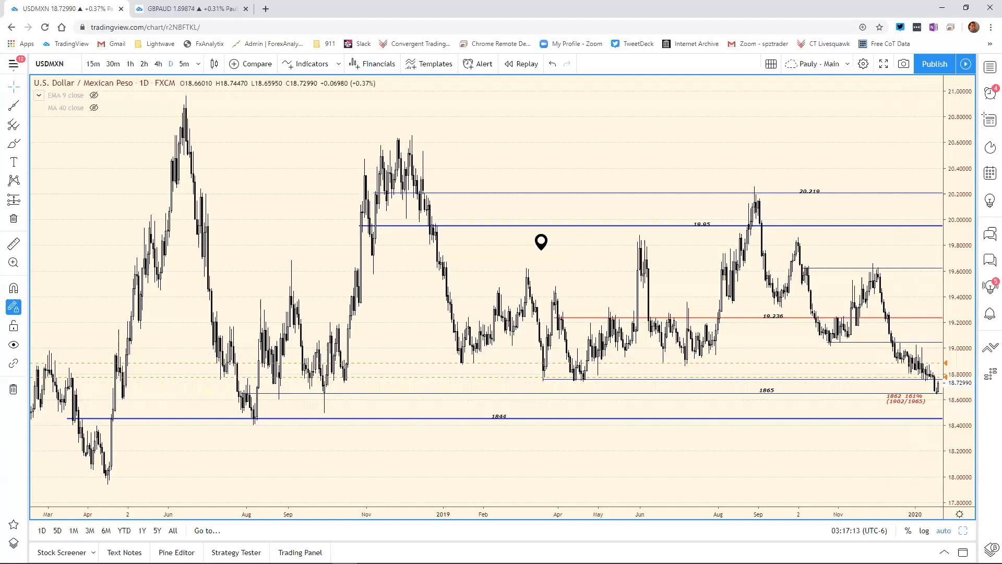
Step: Edit the USD/MXN support in E14 from 18.62 to 18.65, then return to the chart
{"action": "key", "text": "alt+Tab"}
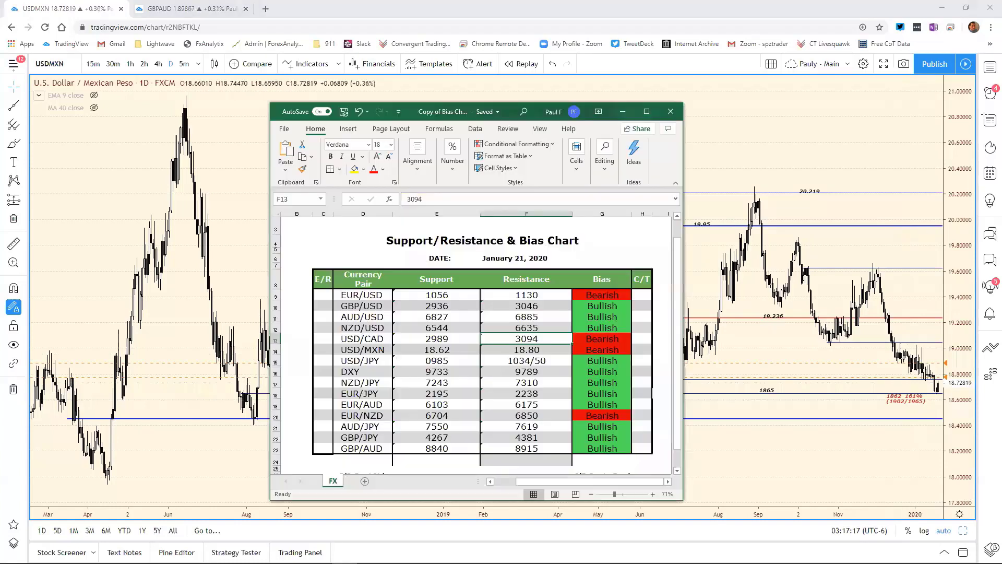
{"action": "left_click", "coordinate": [454, 350]}
{"action": "key", "text": "F2"}
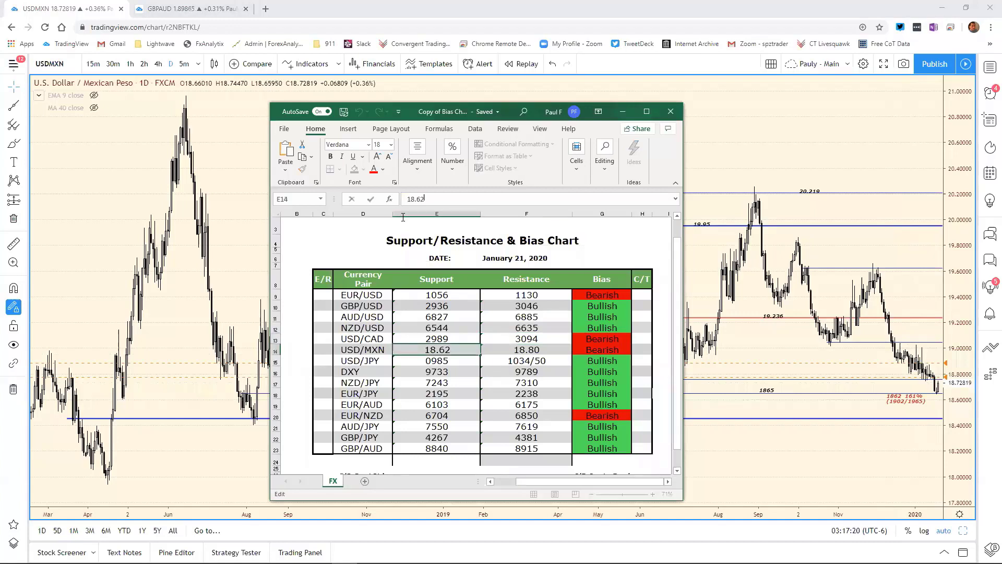
{"action": "key", "text": "BackSpace"}
{"action": "type", "text": "5"}
{"action": "key", "text": "Return"}
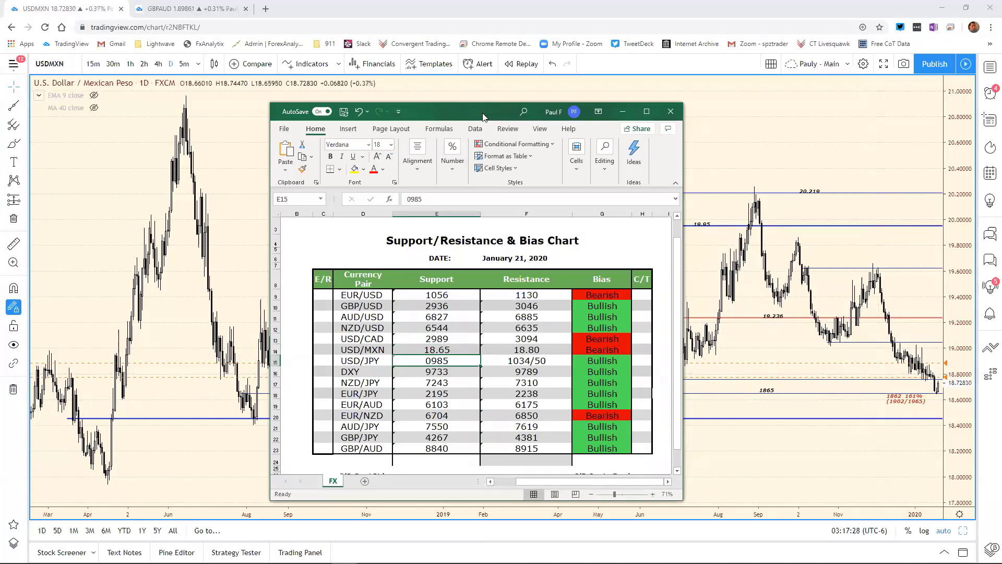
{"action": "left_click", "coordinate": [661, 523]}
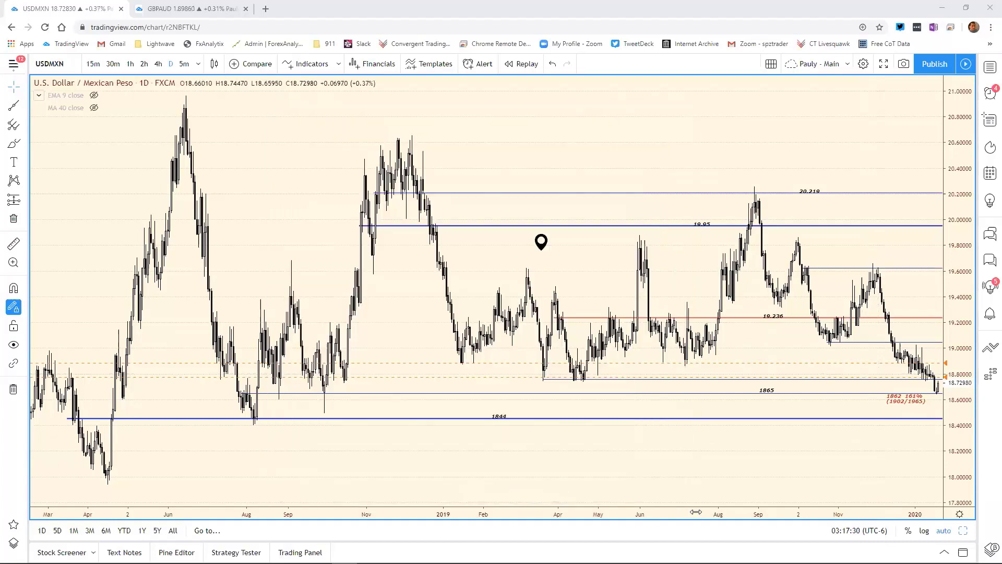
Step: Zoom the USDMXN chart in to about eight months of bars, briefly checking the bias table
{"action": "scroll", "coordinate": [250, 443], "scroll_direction": "up", "scroll_amount": 3}
{"action": "scroll", "coordinate": [772, 418], "scroll_direction": "up", "scroll_amount": 1}
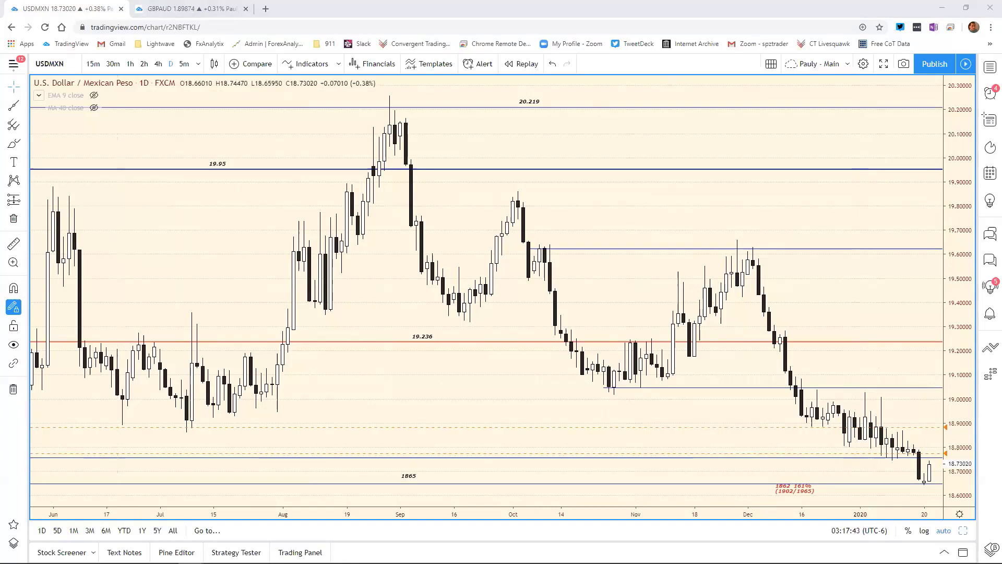
{"action": "key", "text": "alt+Tab"}
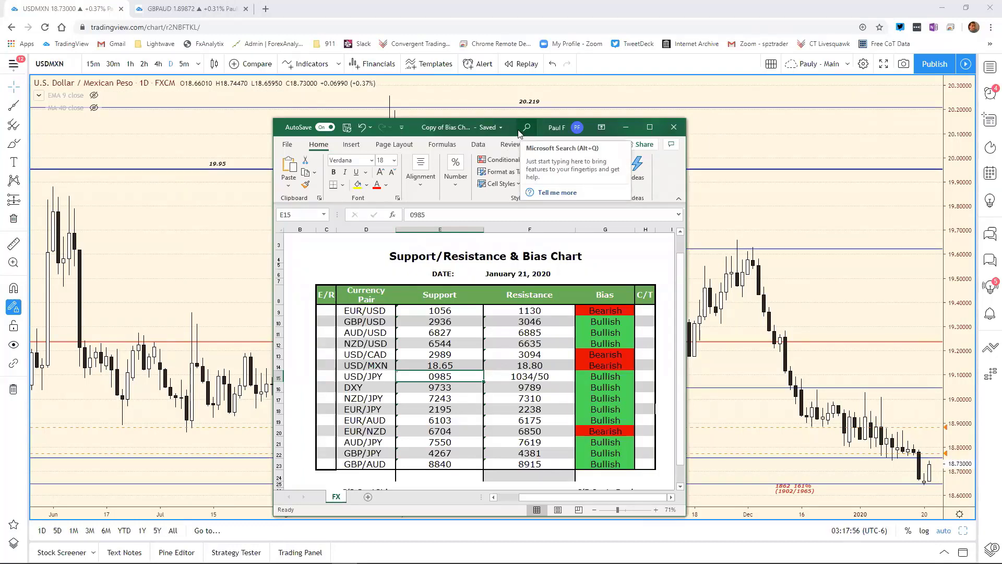
{"action": "key", "text": "alt+Tab"}
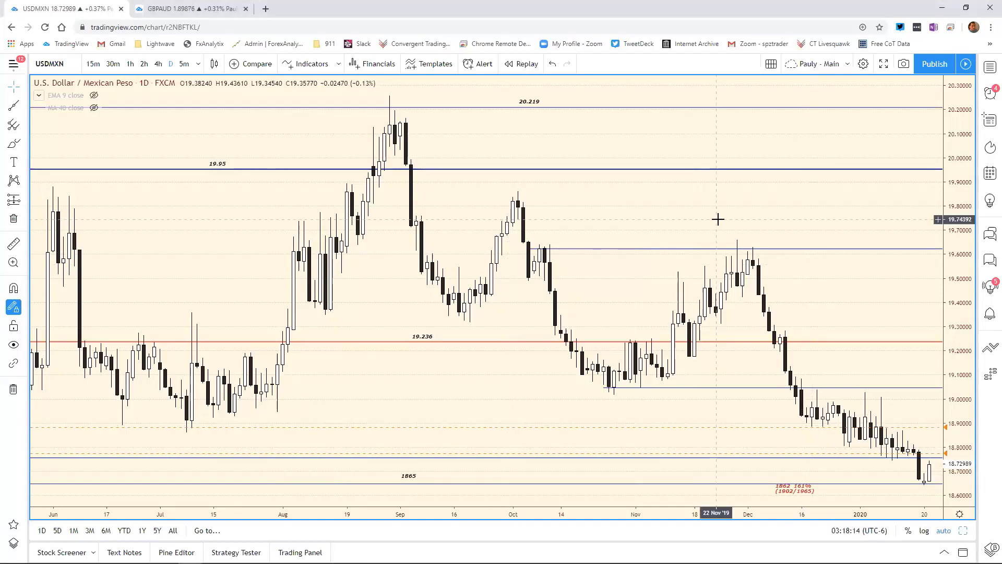
Step: Load USDJPY and compress its time scale to show more history
{"action": "type", "text": "USDJPY"}
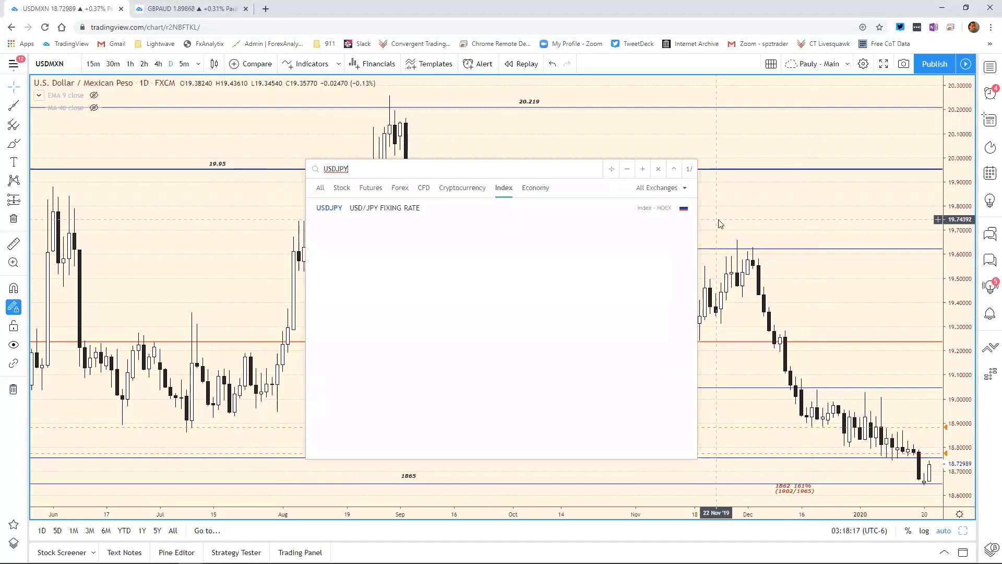
{"action": "key", "text": "Return"}
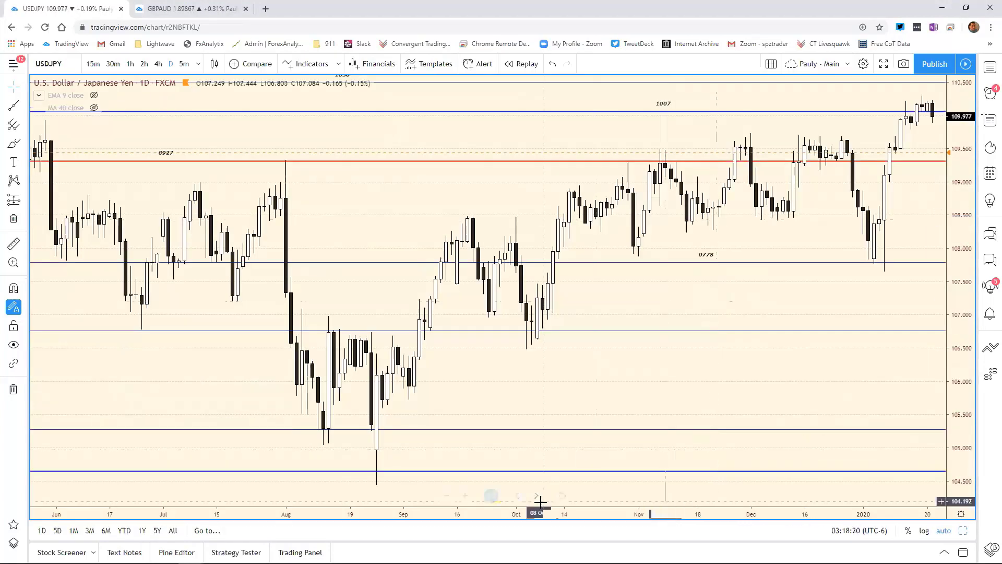
{"action": "left_click_drag", "start_coordinate": [551, 514], "coordinate": [716, 500]}
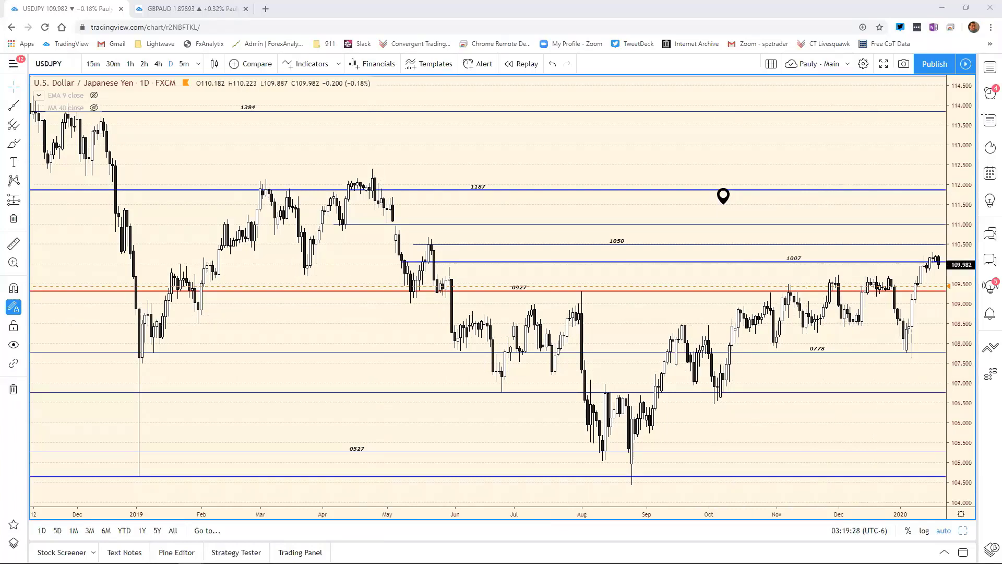
Step: Position the bias table spreadsheet window over the USDJPY daily chart
{"action": "key", "text": "alt+Tab"}
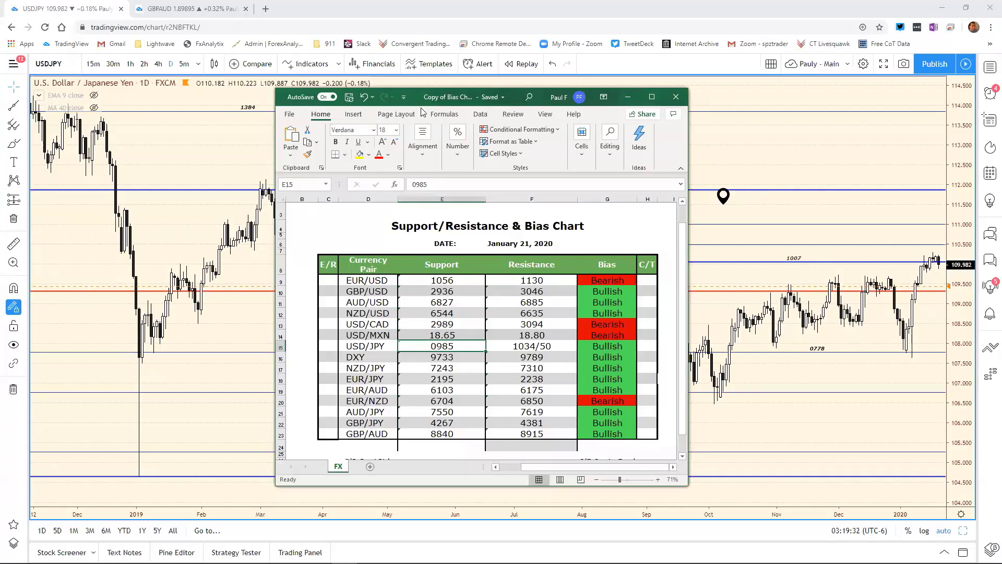
{"action": "key", "text": "alt+Tab"}
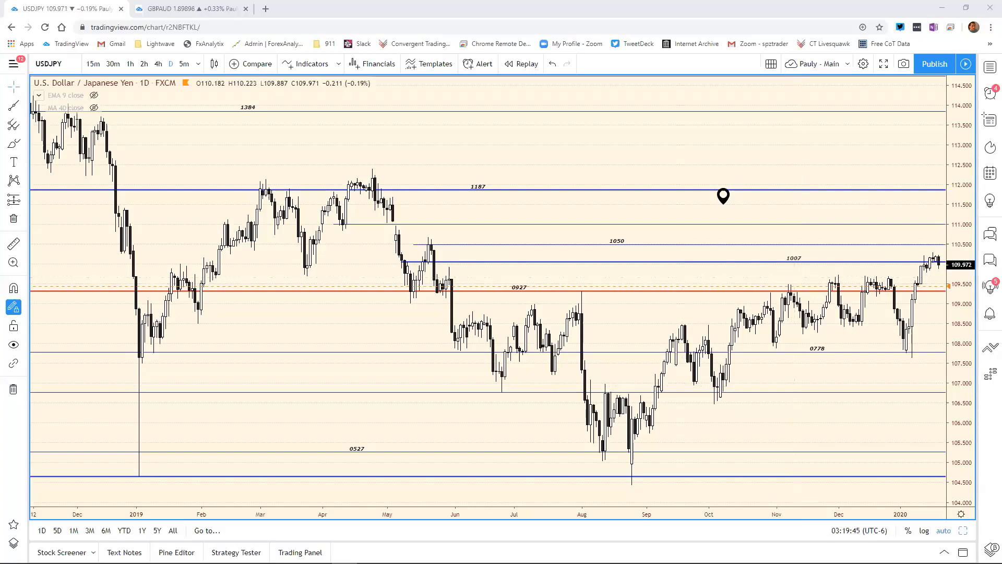
{"action": "key", "text": "alt+Tab"}
{"action": "left_click_drag", "start_coordinate": [489, 137], "coordinate": [576, 118]}
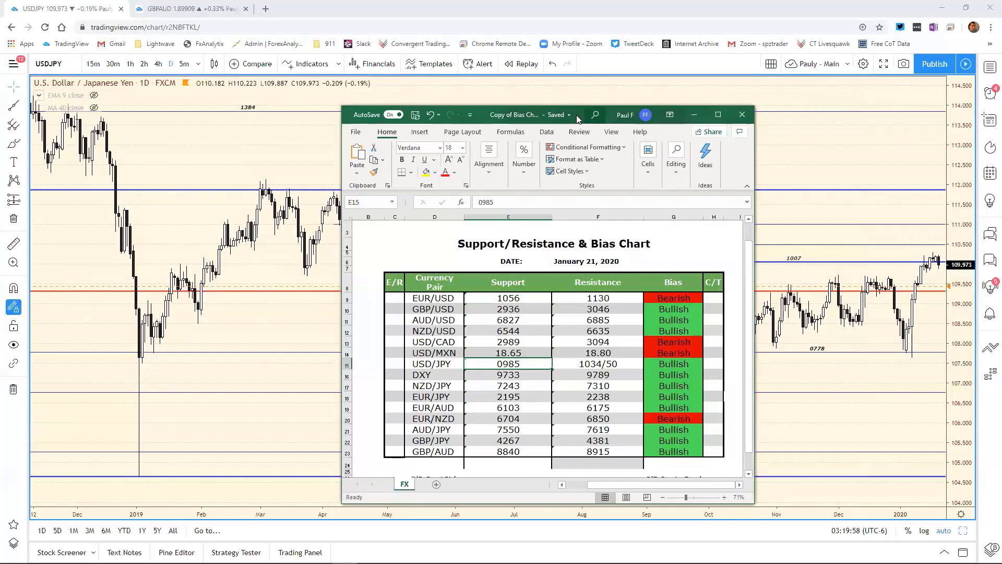
Step: Zoom the USDJPY daily chart into December–January, then bring the bias sheet back up
{"action": "left_click", "coordinate": [693, 114]}
{"action": "scroll", "coordinate": [401, 432], "scroll_direction": "up", "scroll_amount": 5}
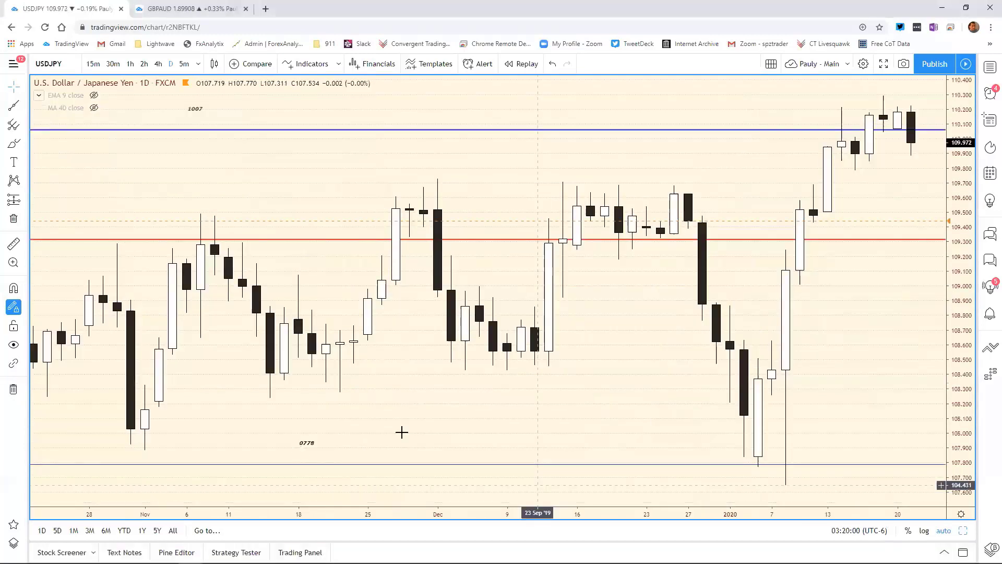
{"action": "scroll", "coordinate": [401, 432], "scroll_direction": "up", "scroll_amount": 3}
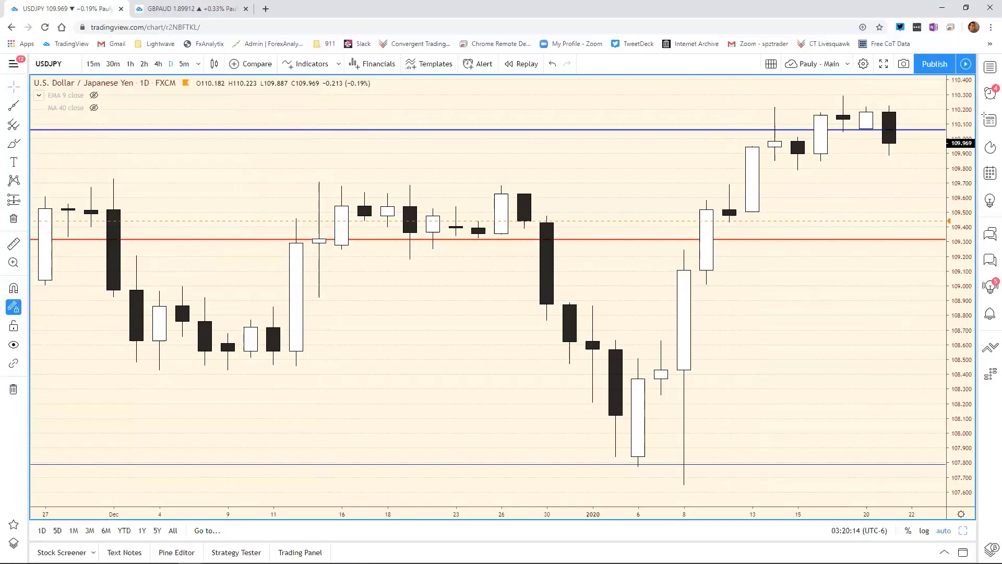
{"action": "key", "text": "alt+Tab"}
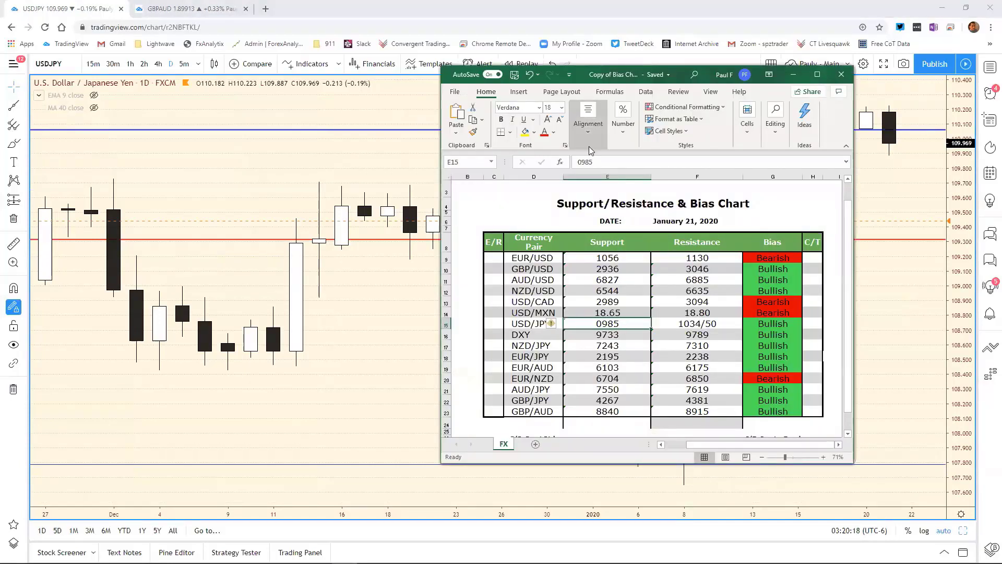
Step: Change USD/JPY support in cell E15 from 0985 to 0965, then return to the chart
{"action": "left_click", "coordinate": [603, 163]}
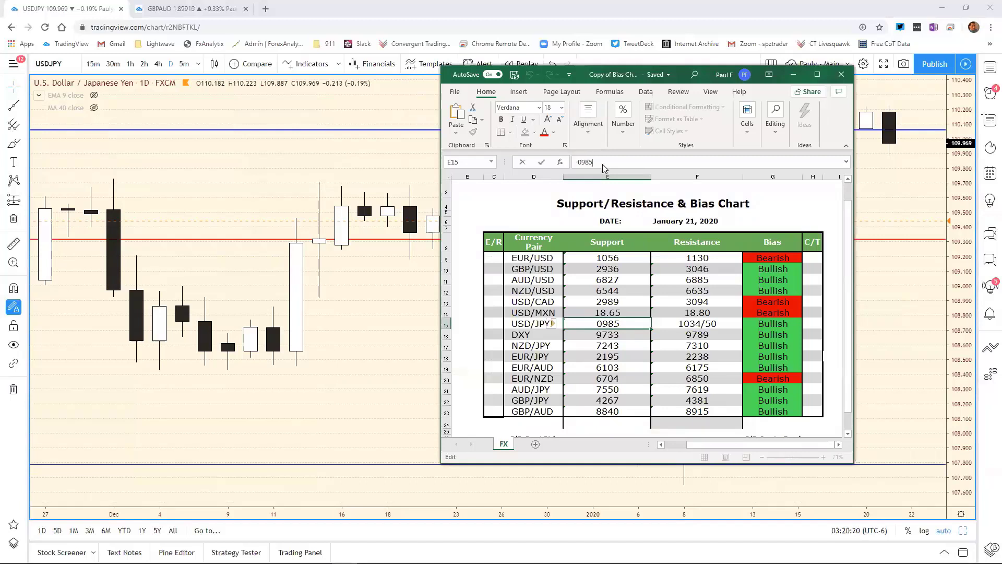
{"action": "key", "text": "BackSpace"}
{"action": "key", "text": "BackSpace"}
{"action": "type", "text": "65"}
{"action": "key", "text": "Return"}
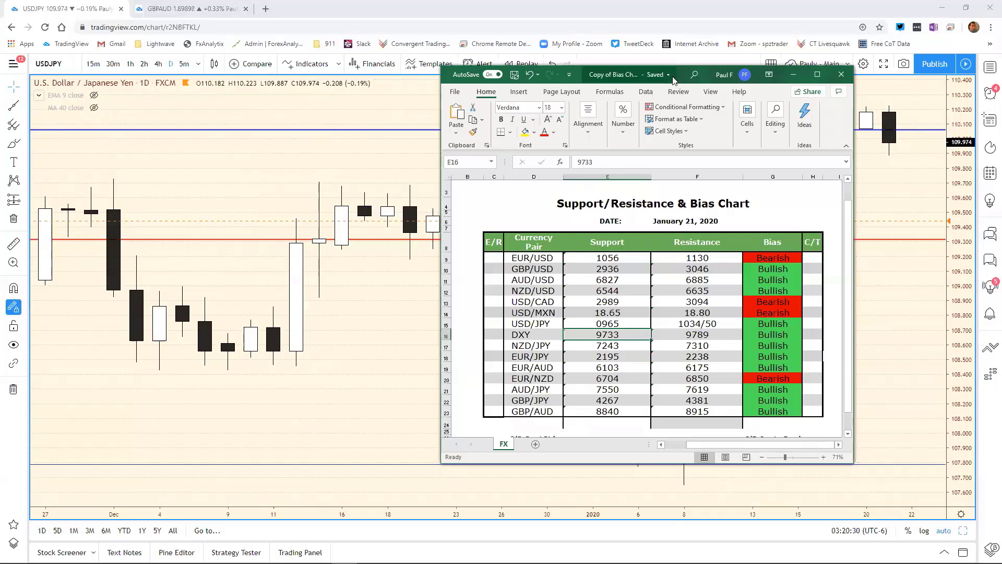
{"action": "left_click", "coordinate": [208, 135]}
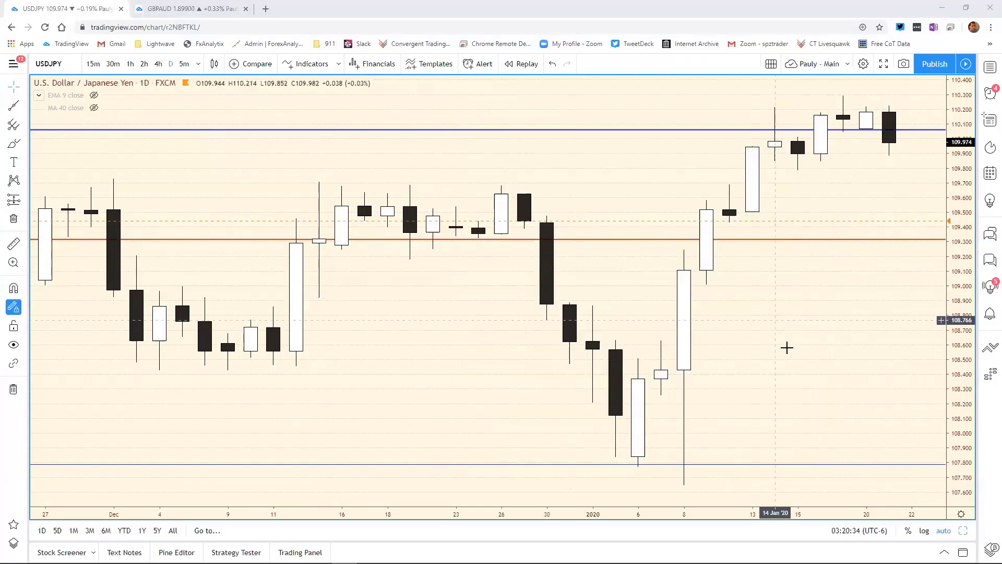
Step: Show the 120-minute USDJPY chart full-size
{"action": "left_click", "coordinate": [963, 531]}
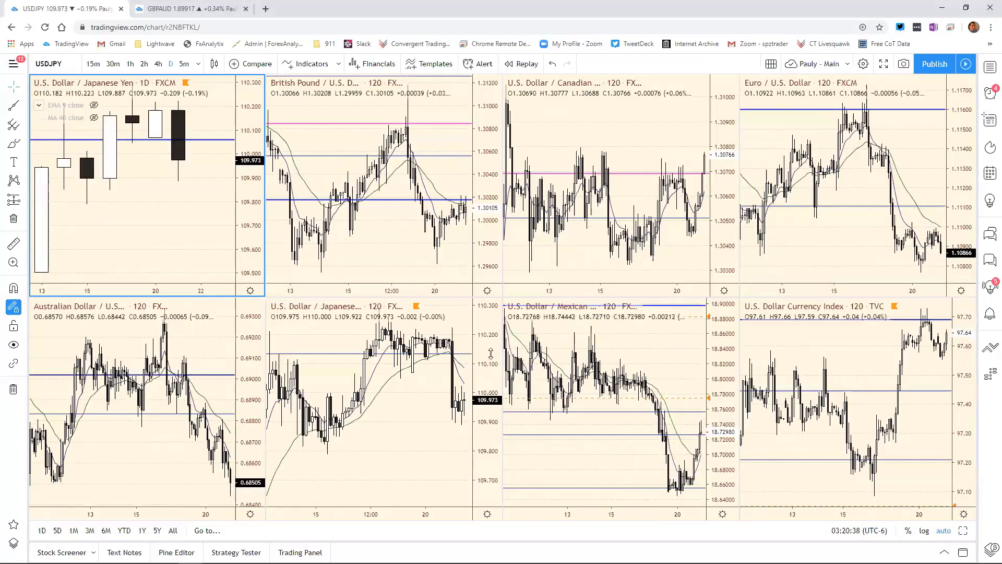
{"action": "left_click", "coordinate": [491, 354]}
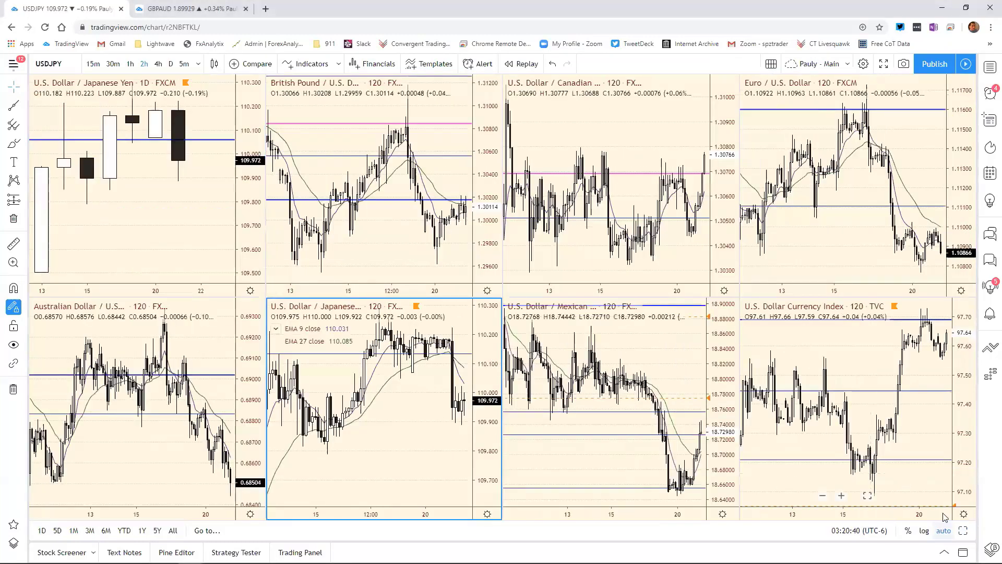
{"action": "left_click", "coordinate": [963, 531]}
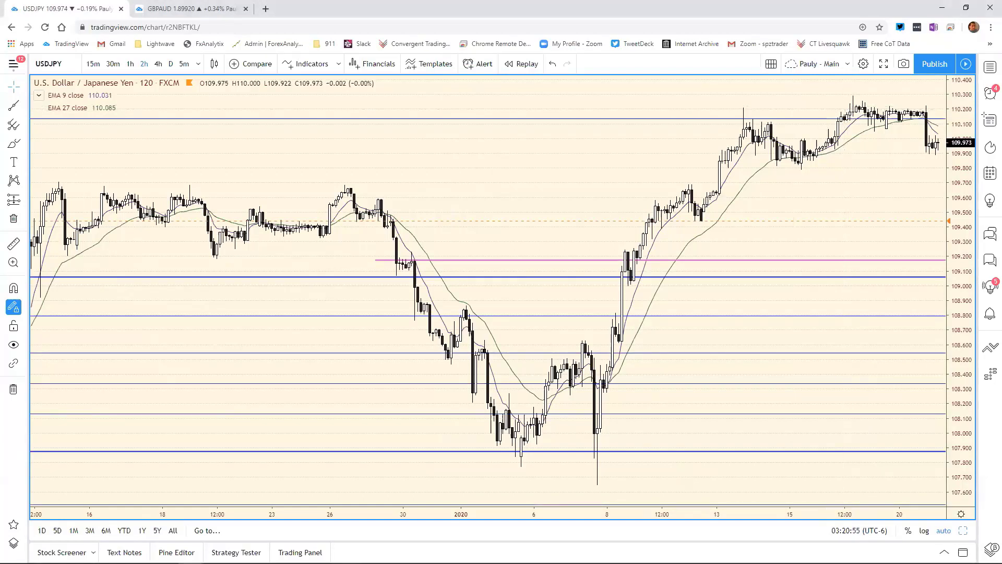
Step: Replace the USD/JPY resistance 1034/50 in cell F15 with 1022, then minimize Excel
{"action": "key", "text": "alt+Tab"}
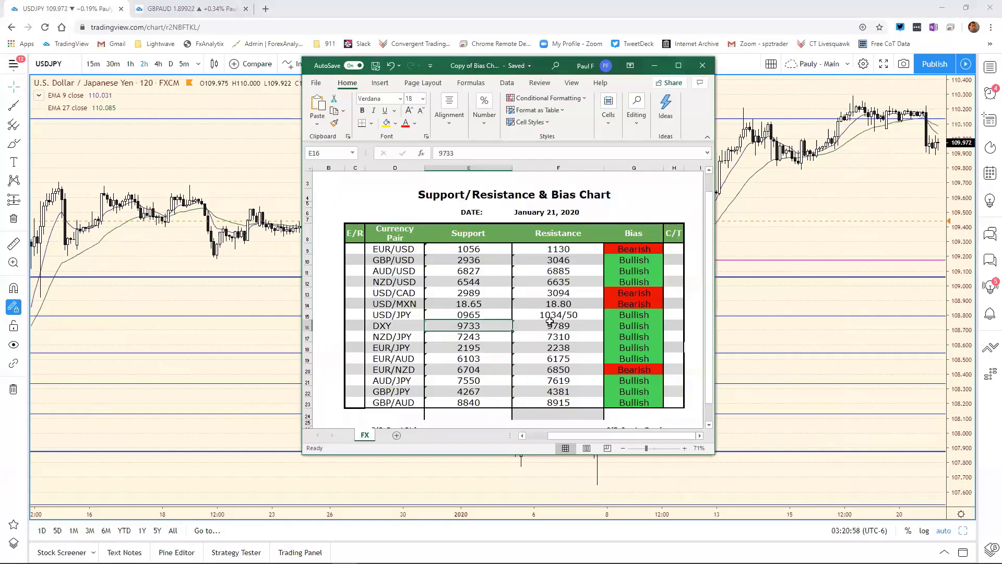
{"action": "left_click", "coordinate": [576, 317]}
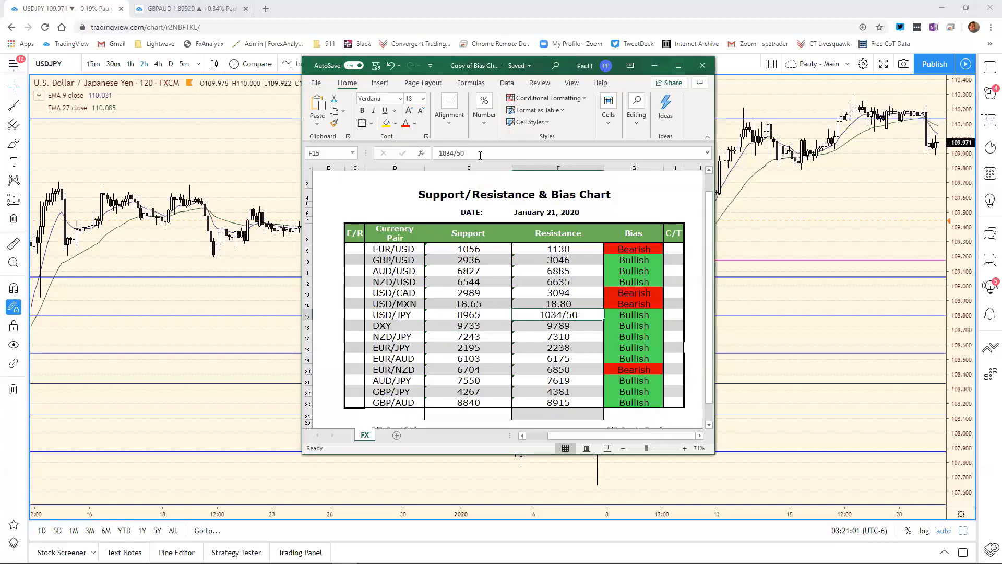
{"action": "left_click_drag", "start_coordinate": [536, 154], "coordinate": [436, 153]}
{"action": "type", "text": "1022"}
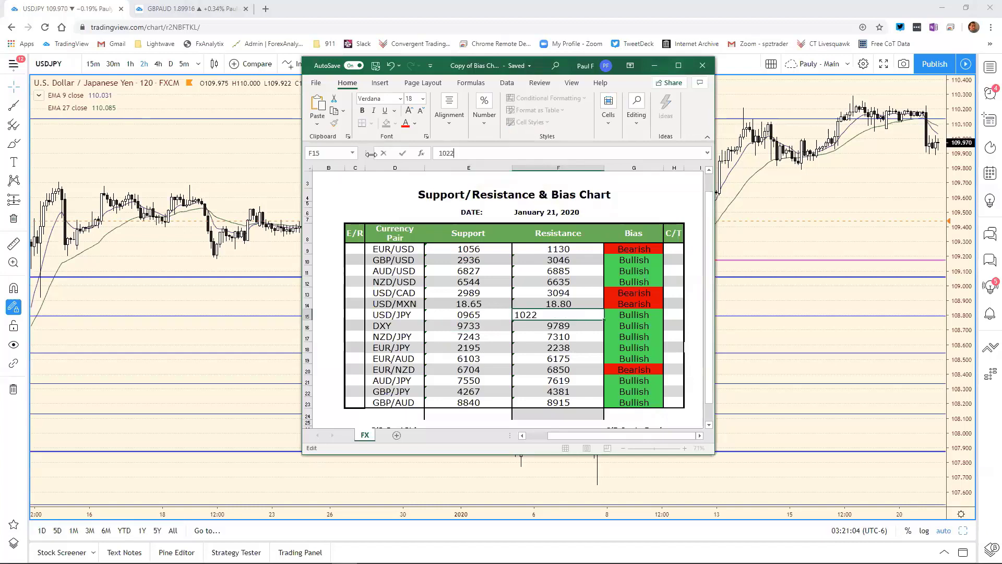
{"action": "key", "text": "Return"}
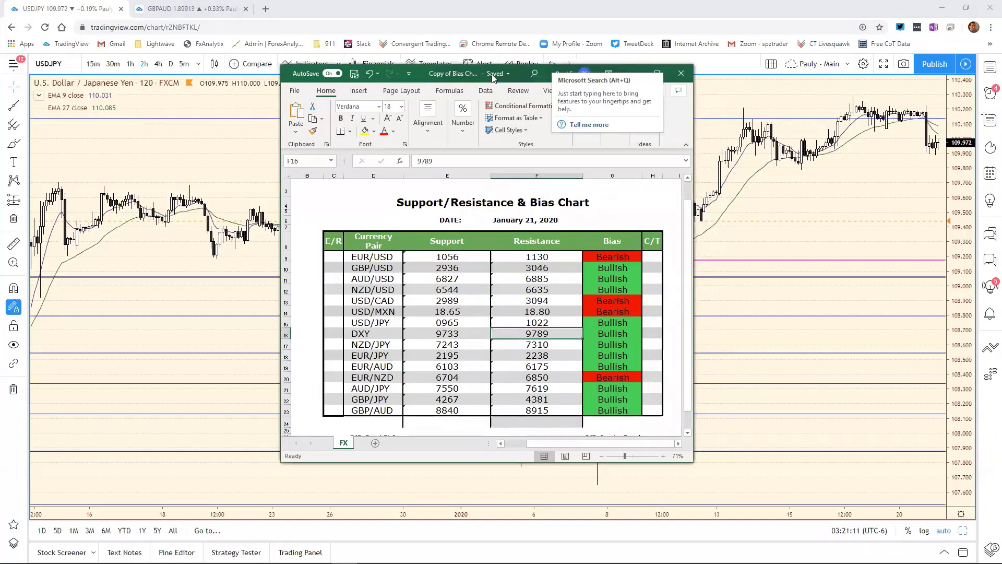
{"action": "left_click", "coordinate": [654, 65]}
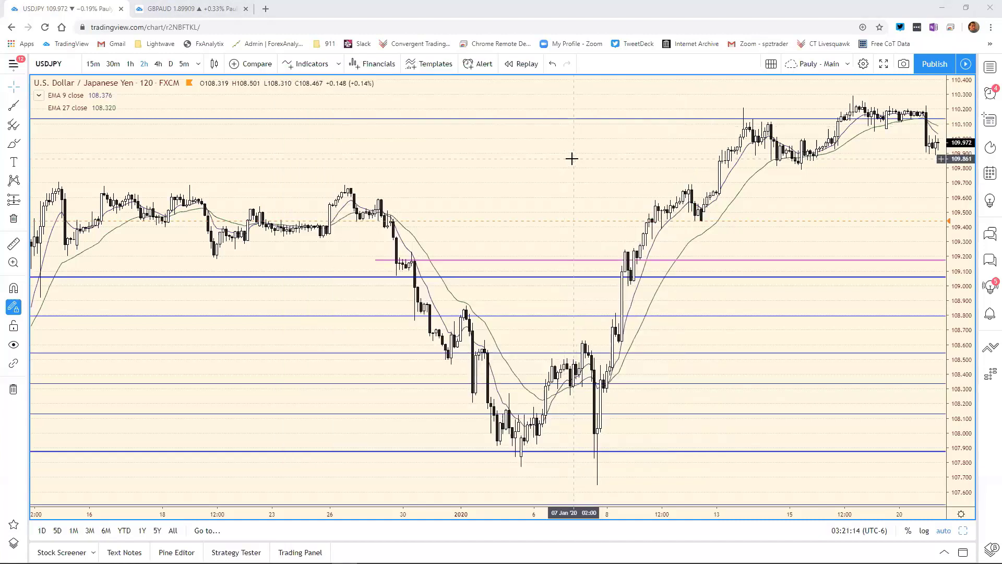
Step: Maximize the daily chart, load the DXY dollar index, zoom out to all of 2019, and bring up the bias sheet
{"action": "left_click", "coordinate": [963, 549]}
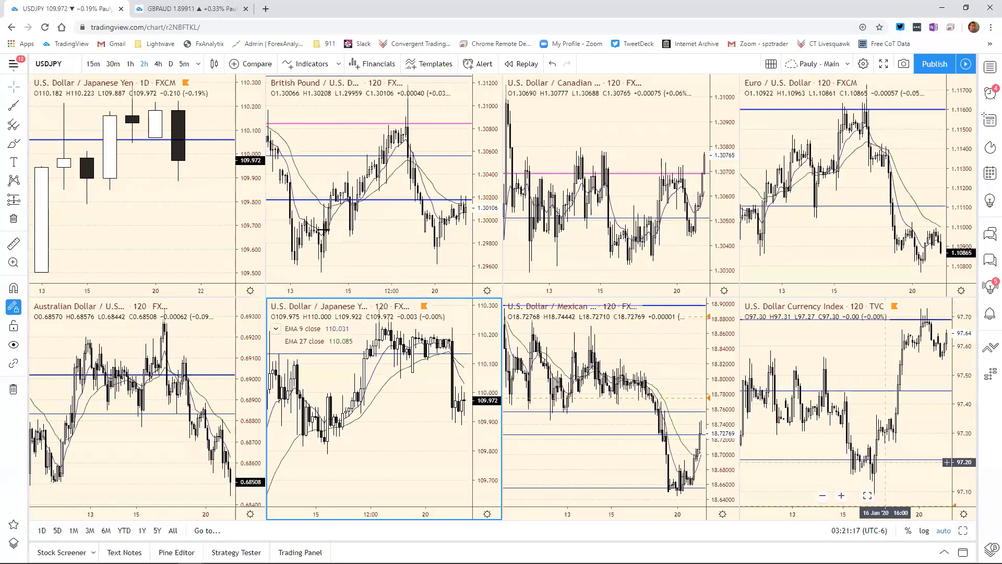
{"action": "left_click", "coordinate": [222, 202]}
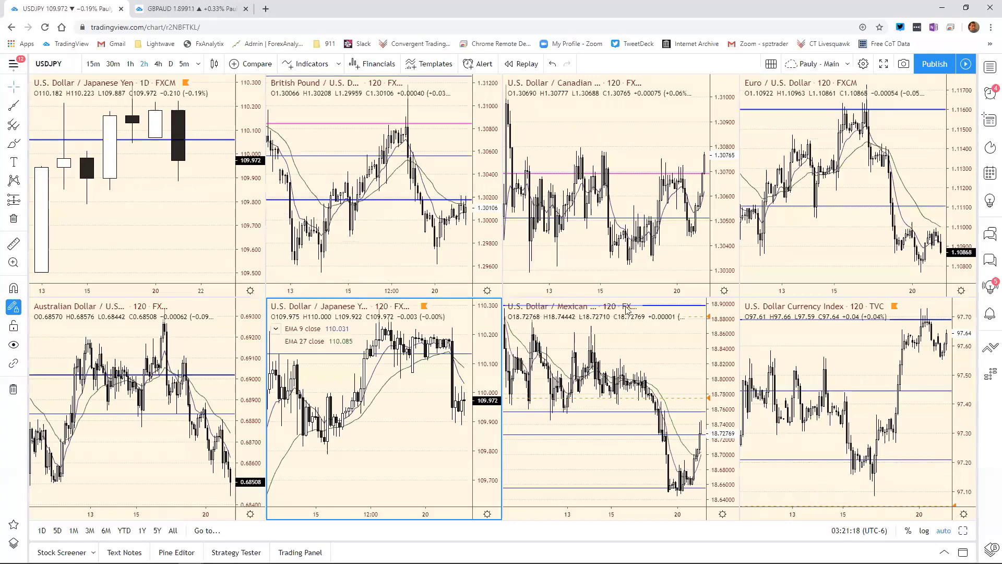
{"action": "left_click", "coordinate": [964, 531]}
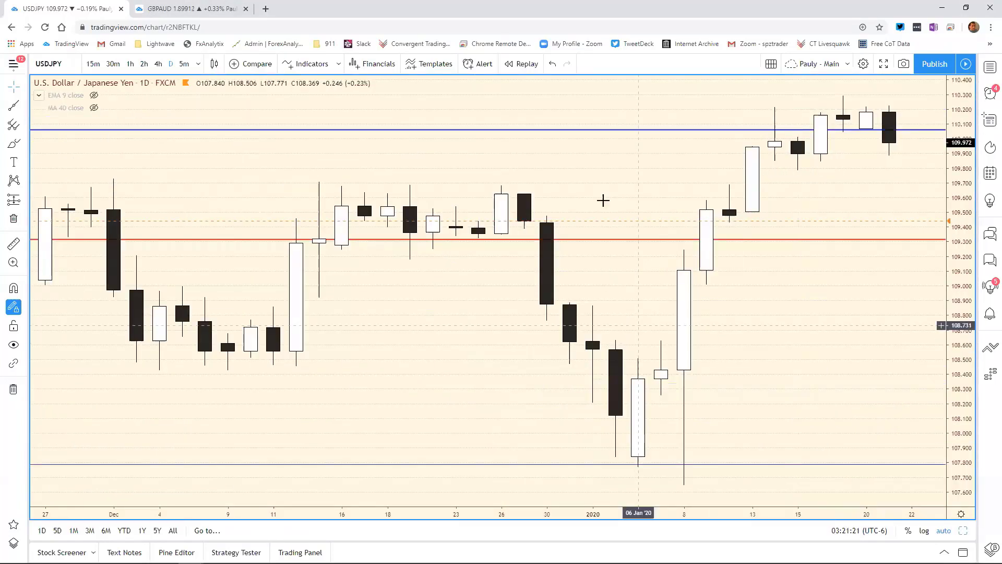
{"action": "type", "text": "DXY"}
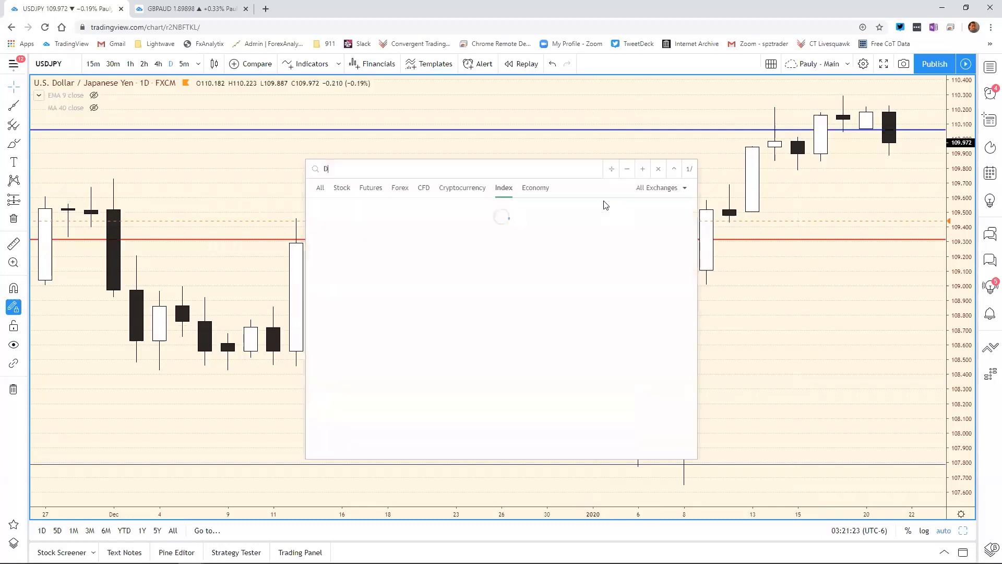
{"action": "left_click", "coordinate": [605, 206]}
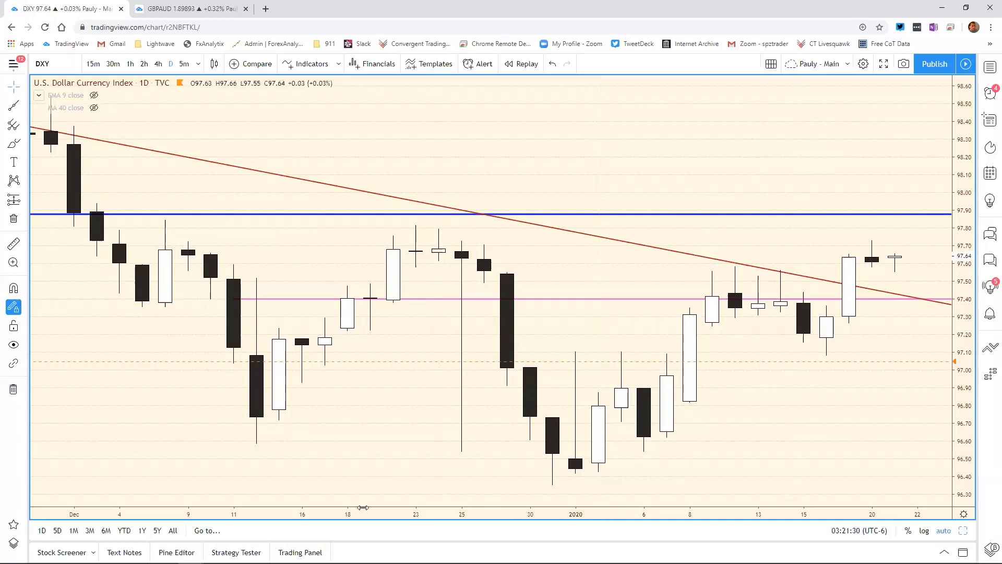
{"action": "left_click_drag", "start_coordinate": [362, 510], "coordinate": [873, 503]}
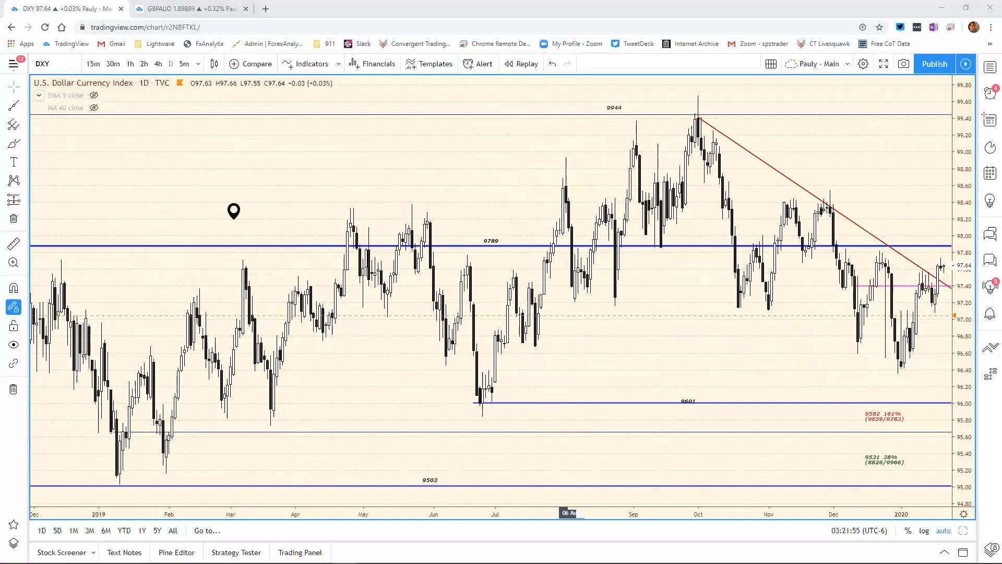
{"action": "key", "text": "alt+Tab"}
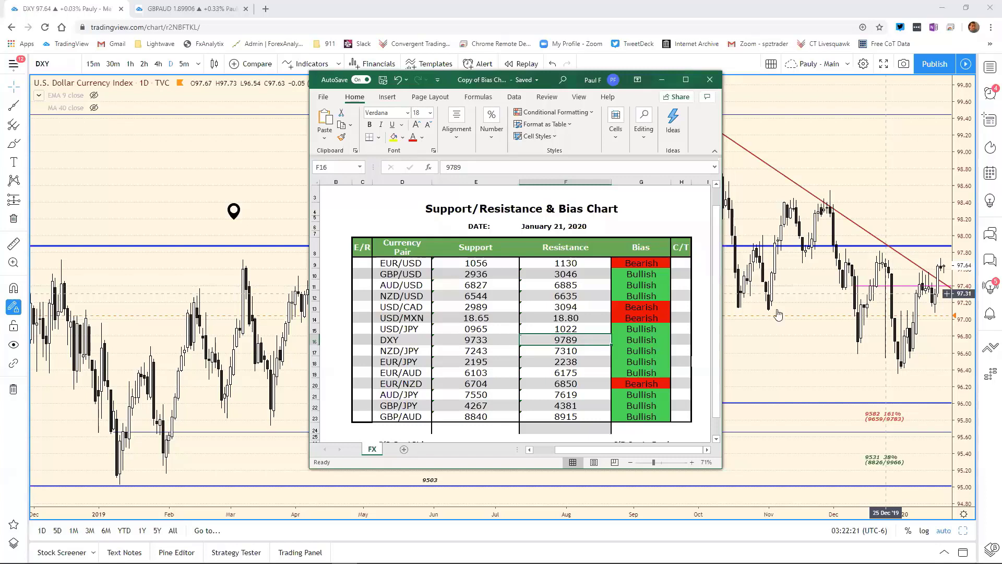
Step: Change the DXY support in cell E16 from 9733 to 9731, then move Excel aside
{"action": "key", "text": "Left"}
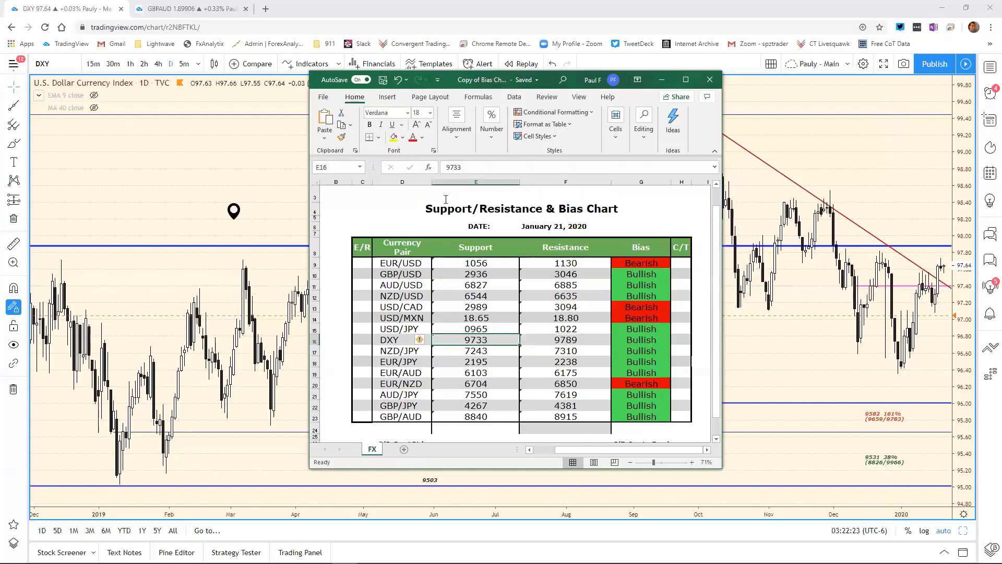
{"action": "left_click", "coordinate": [468, 166]}
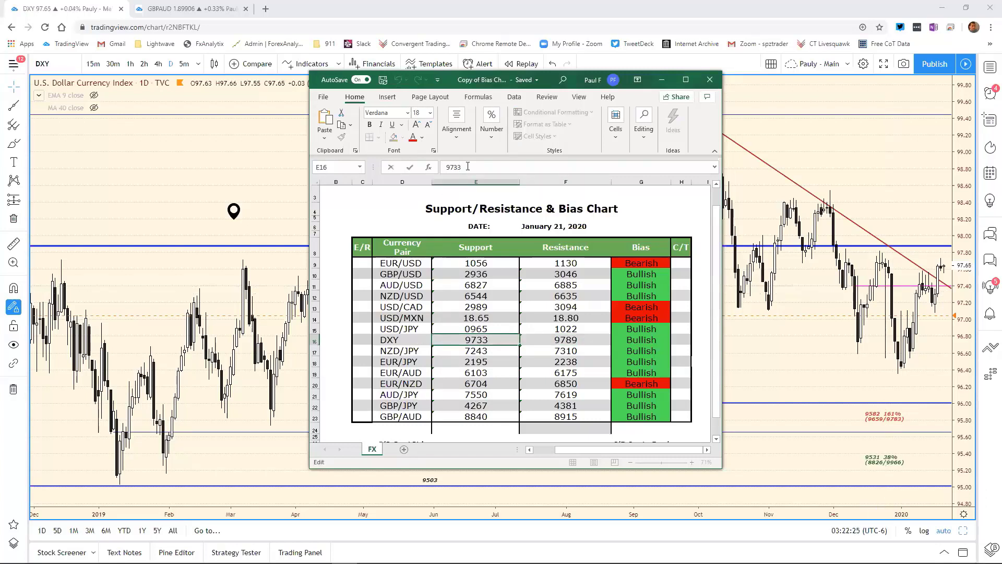
{"action": "key", "text": "BackSpace"}
{"action": "type", "text": "1"}
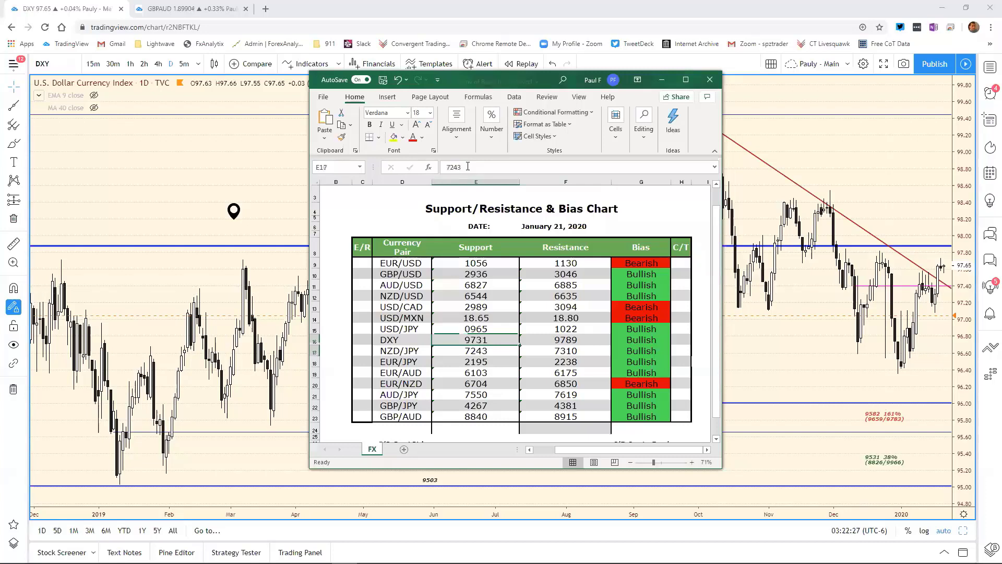
{"action": "key", "text": "Return"}
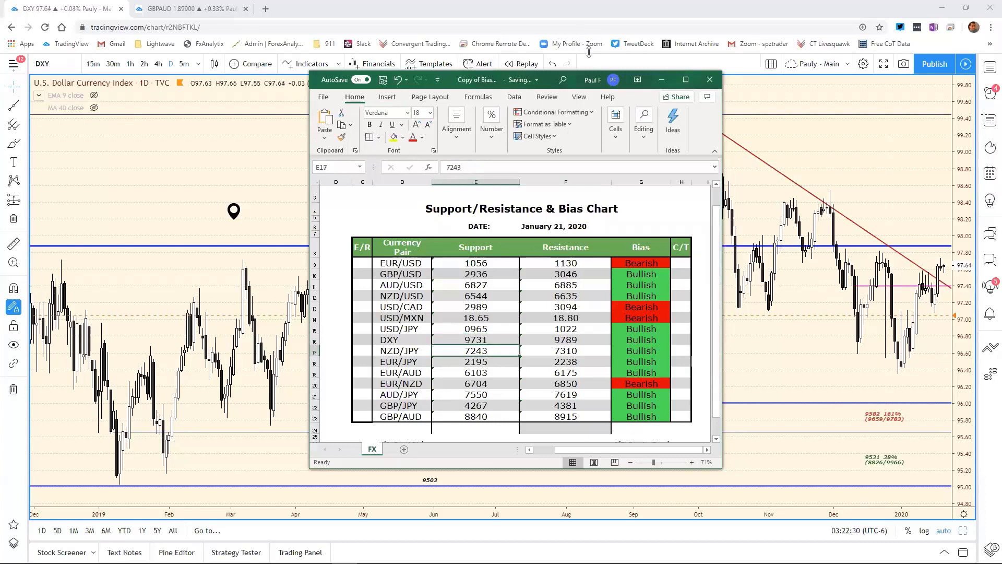
{"action": "left_click_drag", "start_coordinate": [551, 77], "coordinate": [0, 135]}
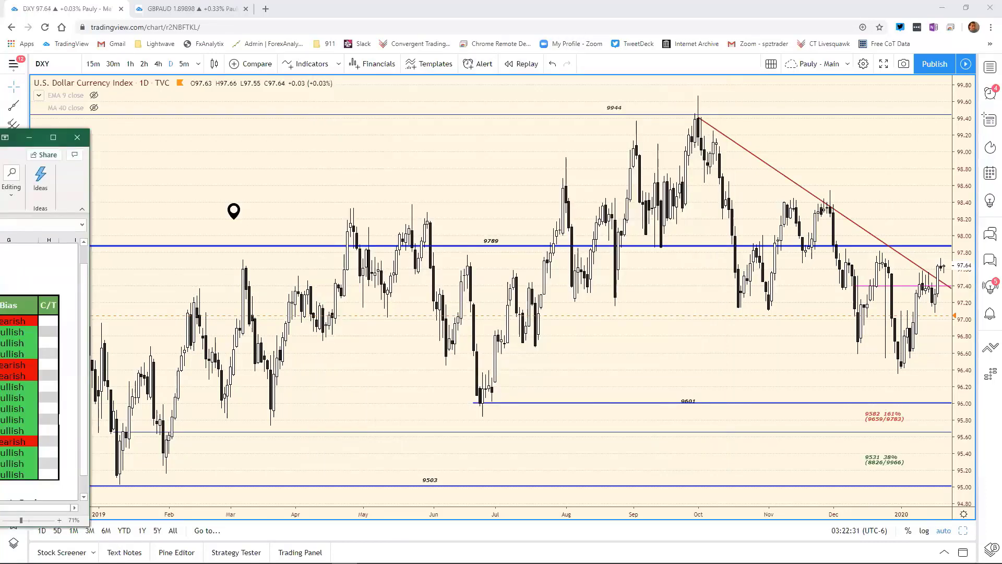
Step: Show DXY history back to April and move the 9944 line's label to the right
{"action": "left_click", "coordinate": [861, 472]}
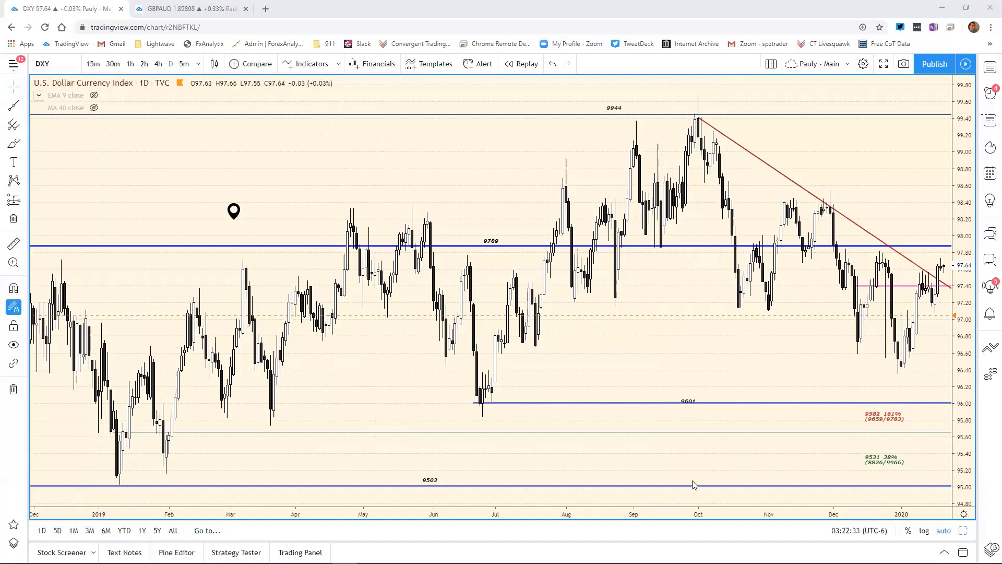
{"action": "scroll", "coordinate": [694, 484], "scroll_direction": "up", "scroll_amount": 3}
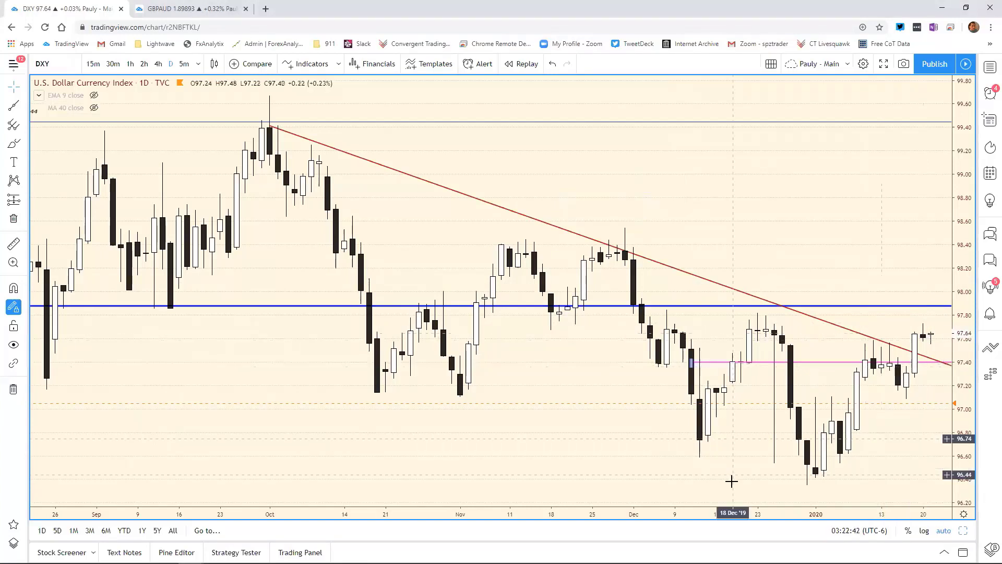
{"action": "left_click_drag", "start_coordinate": [631, 503], "coordinate": [774, 387]}
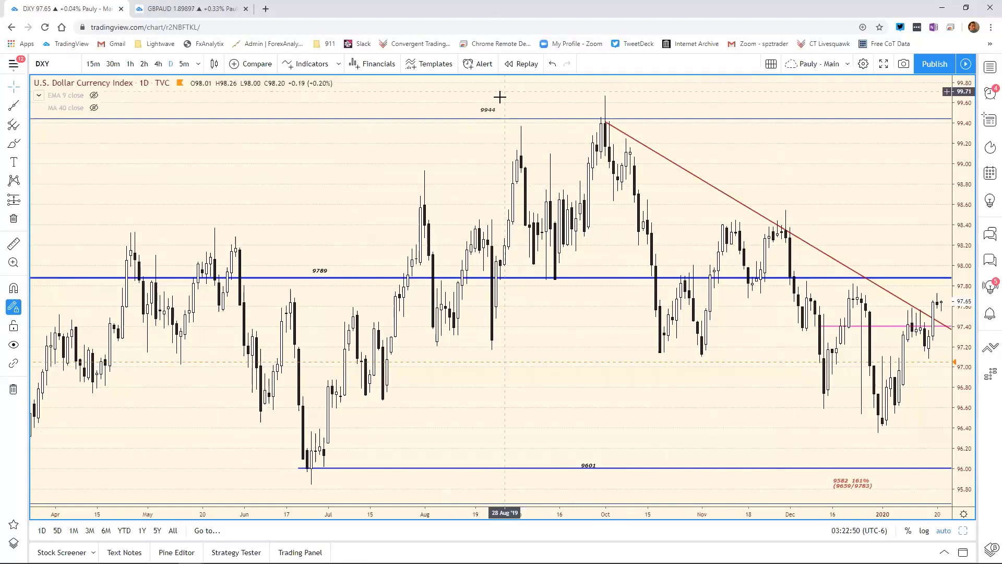
{"action": "left_click_drag", "start_coordinate": [489, 112], "coordinate": [715, 115]}
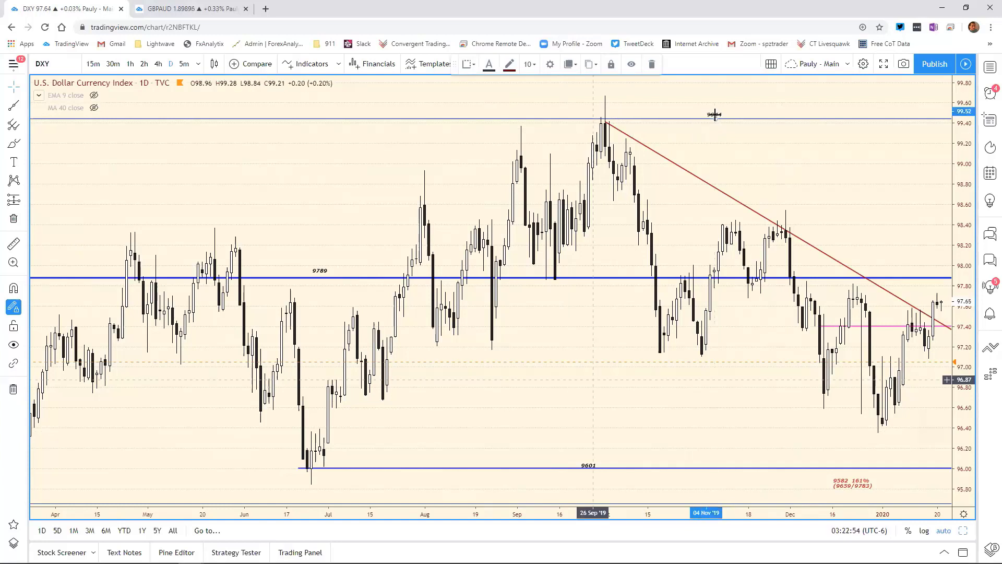
{"action": "left_click", "coordinate": [579, 405]}
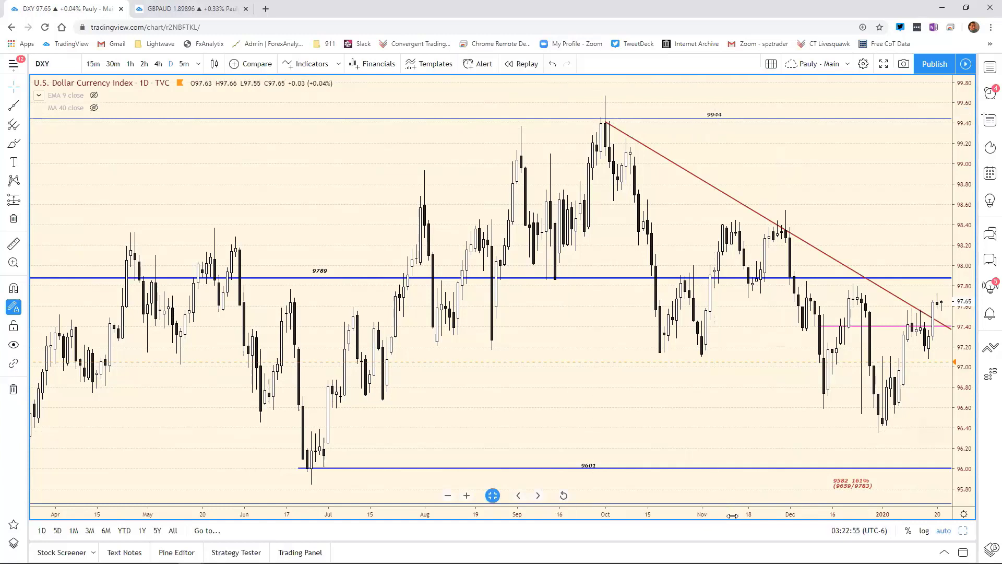
Step: Zoom the DXY chart and select, then deselect, the 9601 support line
{"action": "scroll", "coordinate": [635, 446], "scroll_direction": "down", "scroll_amount": 5}
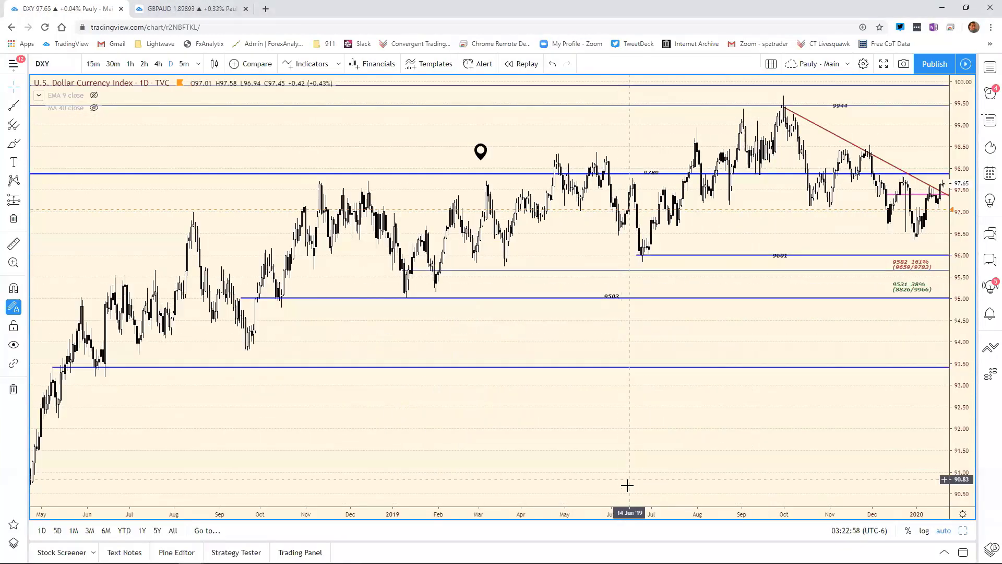
{"action": "scroll", "coordinate": [570, 502], "scroll_direction": "up", "scroll_amount": 2}
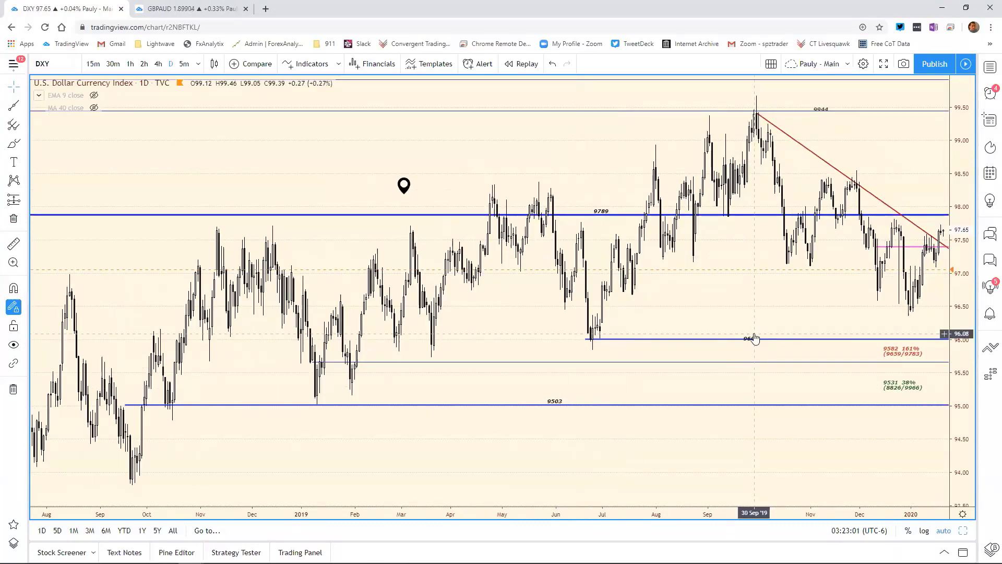
{"action": "left_click", "coordinate": [753, 337]}
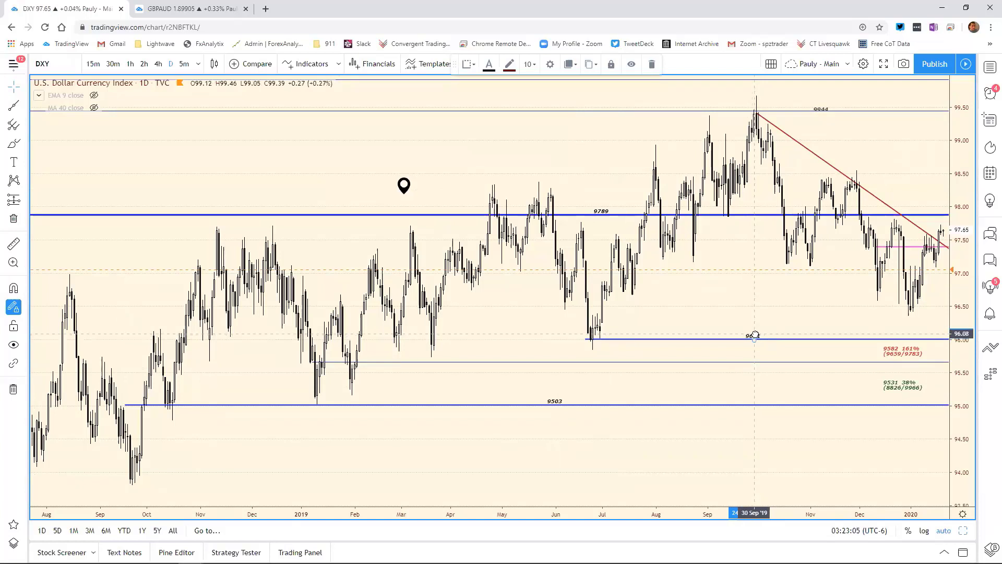
{"action": "left_click", "coordinate": [770, 418]}
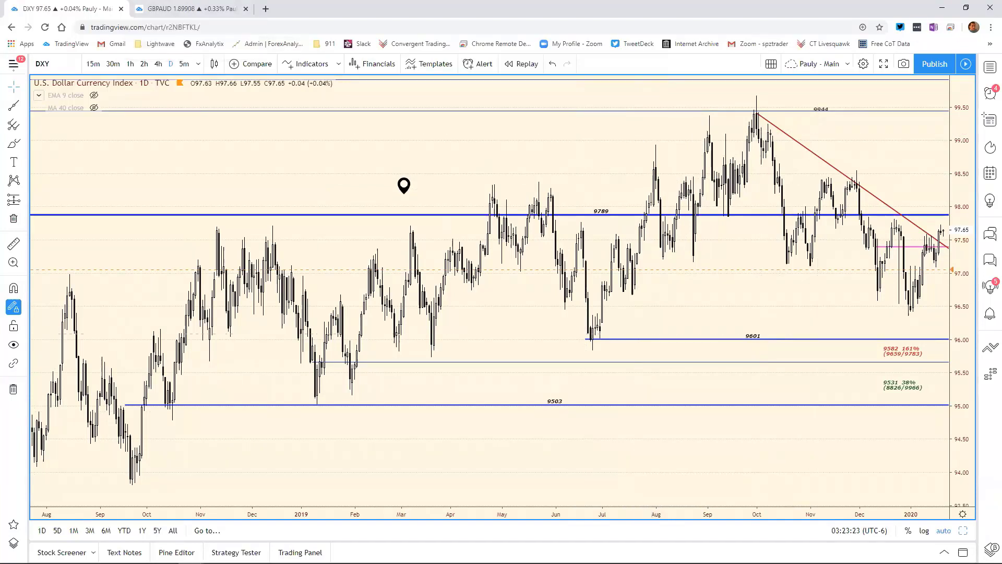
Step: On the GBPAUD chart page, load NZDJPY and maximize its daily chart
{"action": "left_click", "coordinate": [963, 530]}
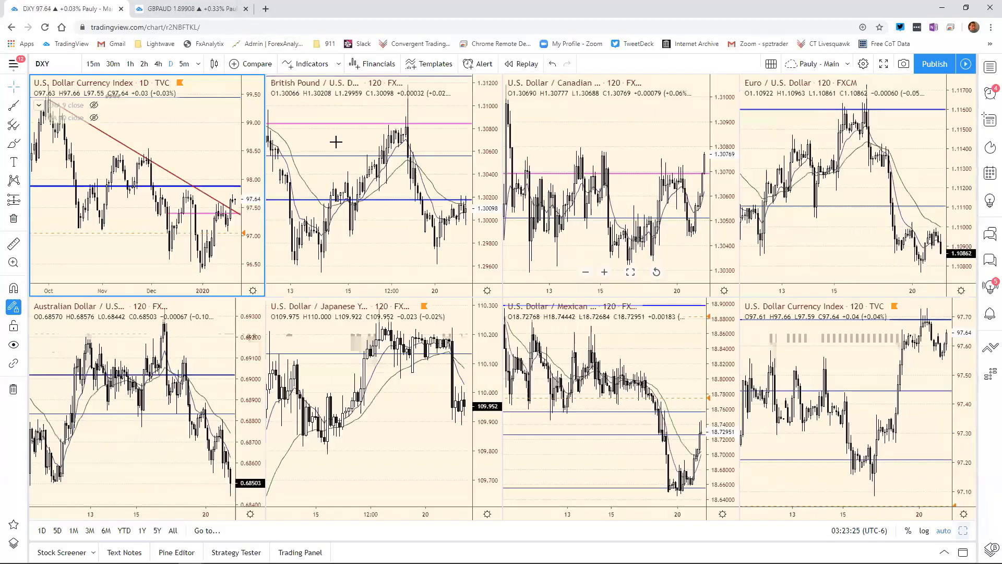
{"action": "left_click", "coordinate": [166, 13]}
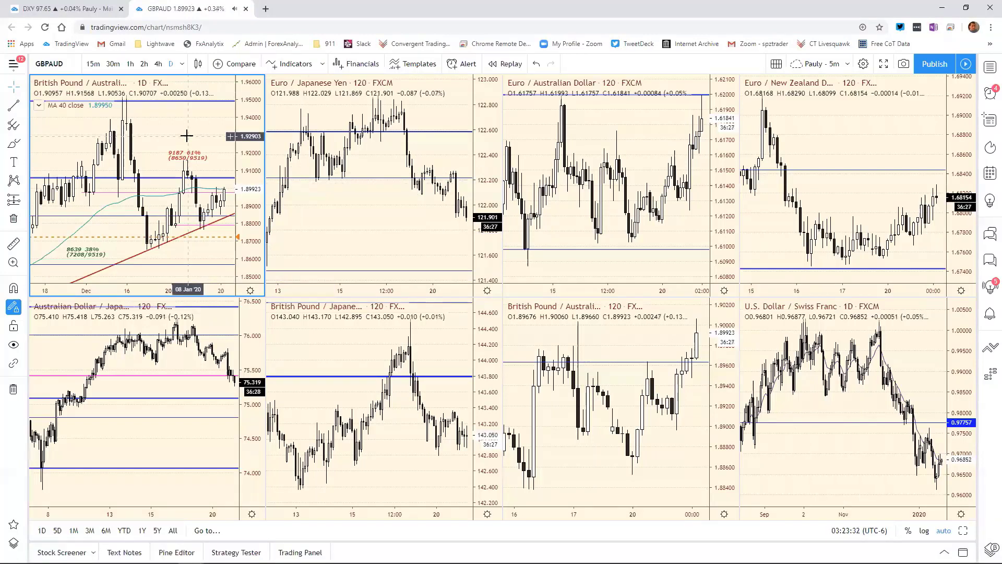
{"action": "type", "text": "NZ"}
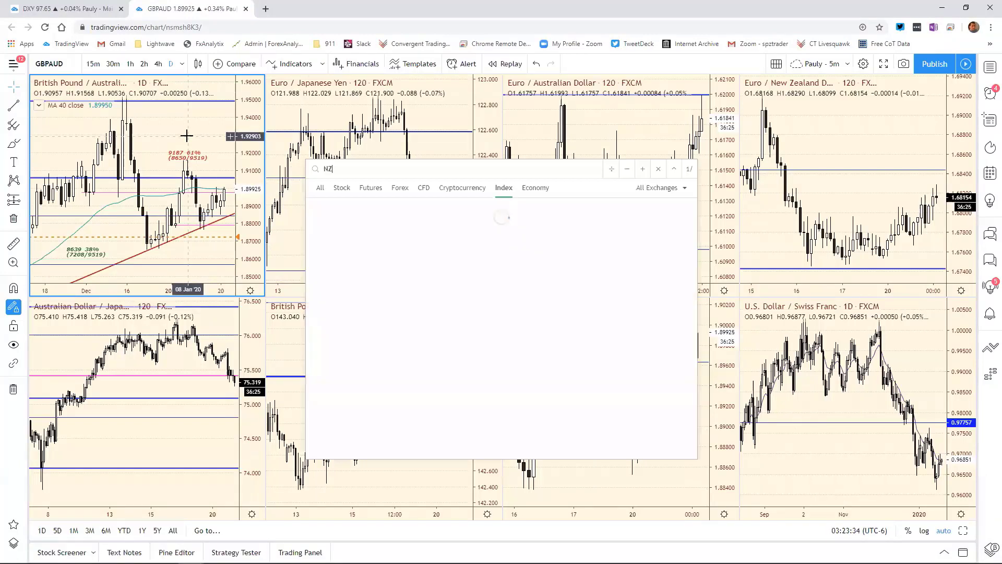
{"action": "type", "text": "DJPY"}
{"action": "key", "text": "Return"}
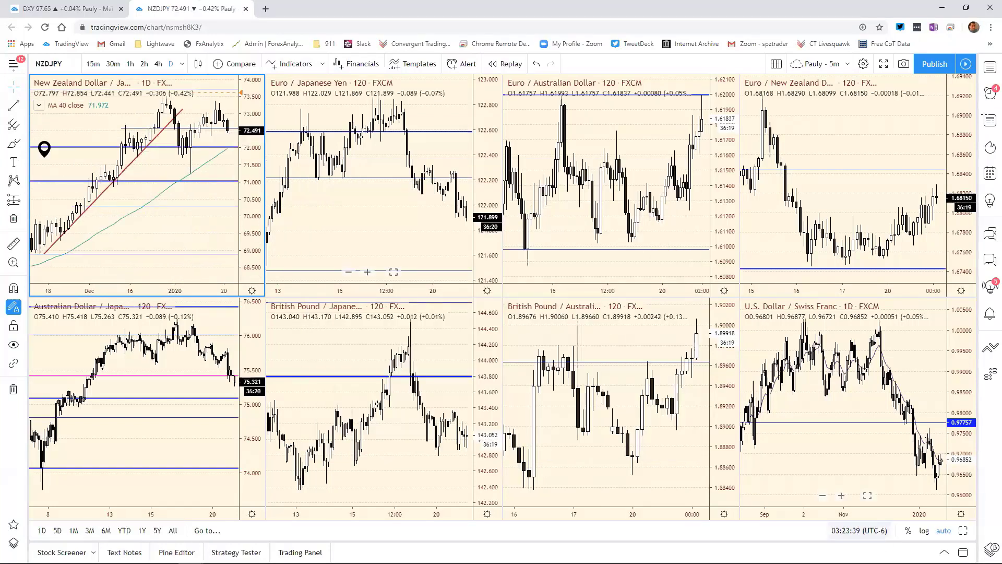
{"action": "key", "text": "alt+Return"}
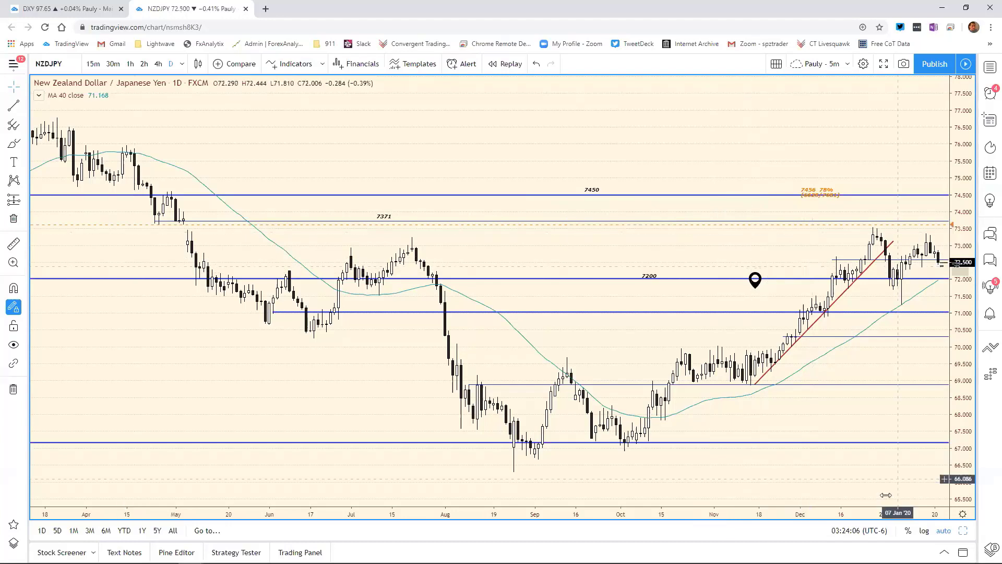
Step: Zoom in and out on the NZDJPY daily chart to review its 7200 level and trend line
{"action": "scroll", "coordinate": [651, 458], "scroll_direction": "up", "scroll_amount": 5}
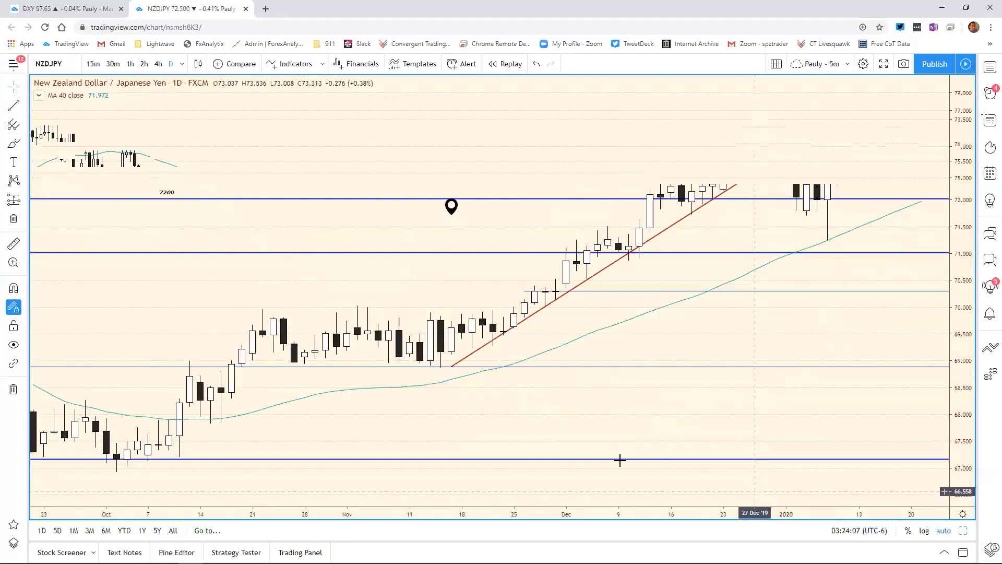
{"action": "scroll", "coordinate": [620, 459], "scroll_direction": "up", "scroll_amount": 4}
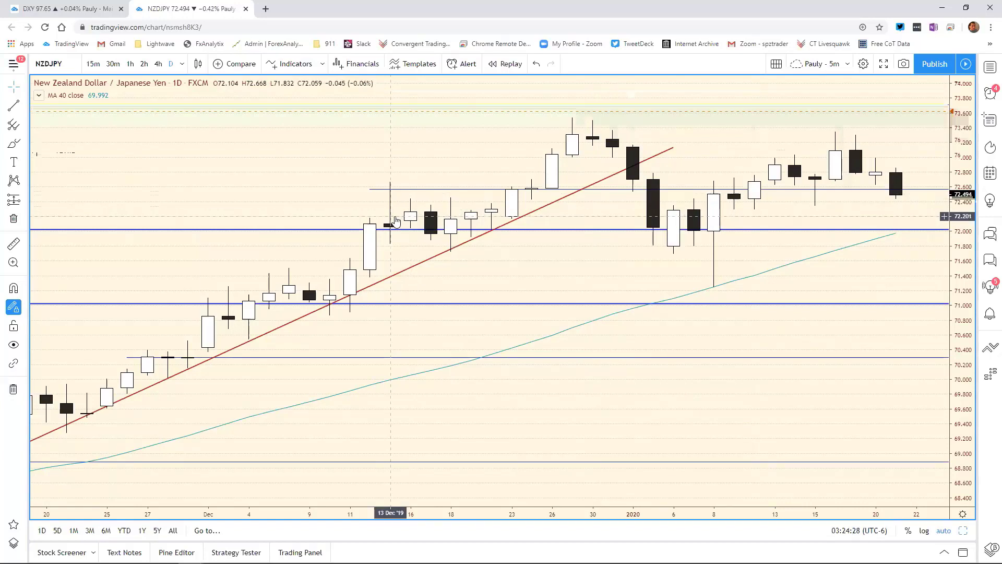
{"action": "scroll", "coordinate": [402, 509], "scroll_direction": "down", "scroll_amount": 1}
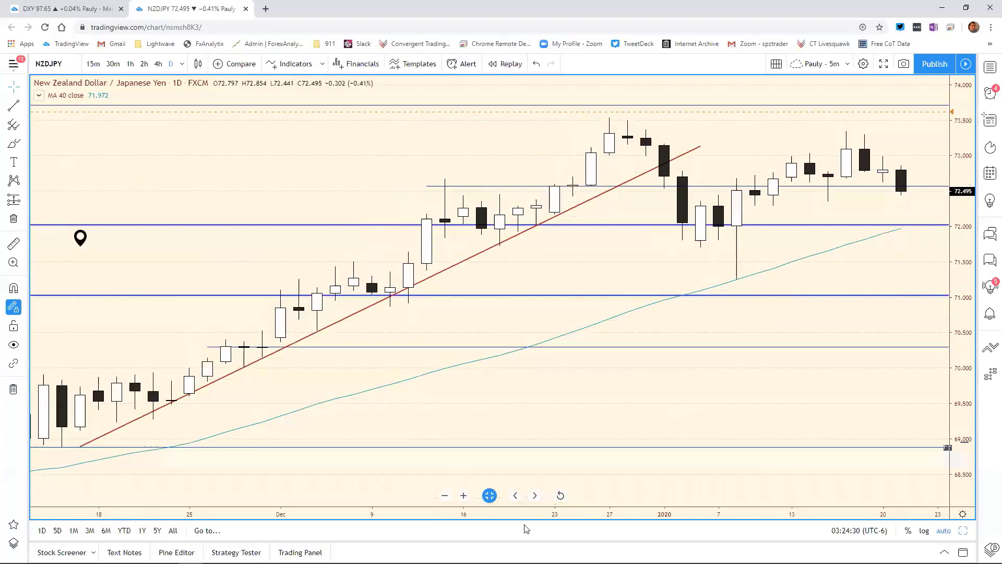
{"action": "scroll", "coordinate": [525, 514], "scroll_direction": "down", "scroll_amount": 1}
{"action": "scroll", "coordinate": [525, 514], "scroll_direction": "down", "scroll_amount": 1}
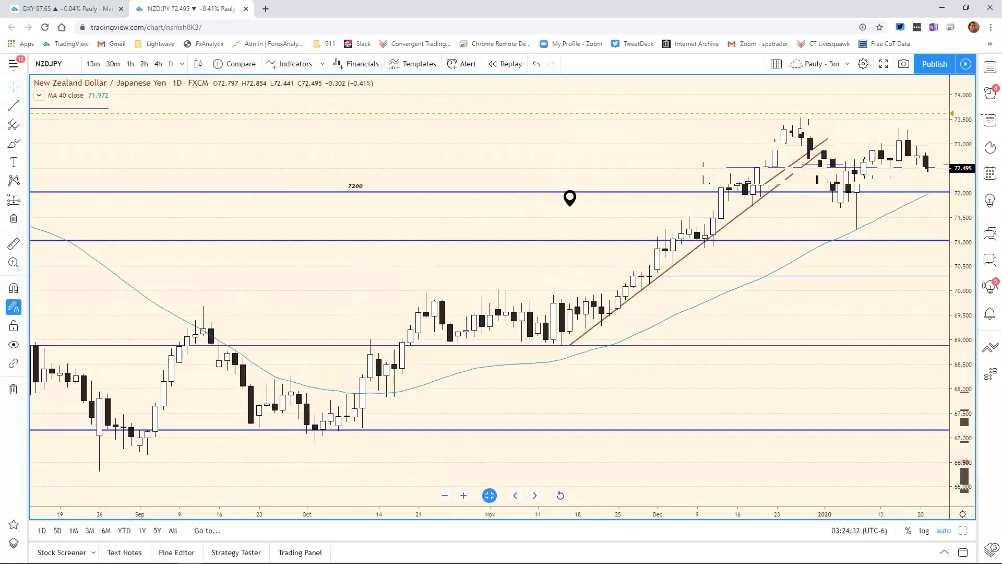
{"action": "scroll", "coordinate": [524, 514], "scroll_direction": "up", "scroll_amount": 1}
{"action": "scroll", "coordinate": [755, 540], "scroll_direction": "up", "scroll_amount": 1}
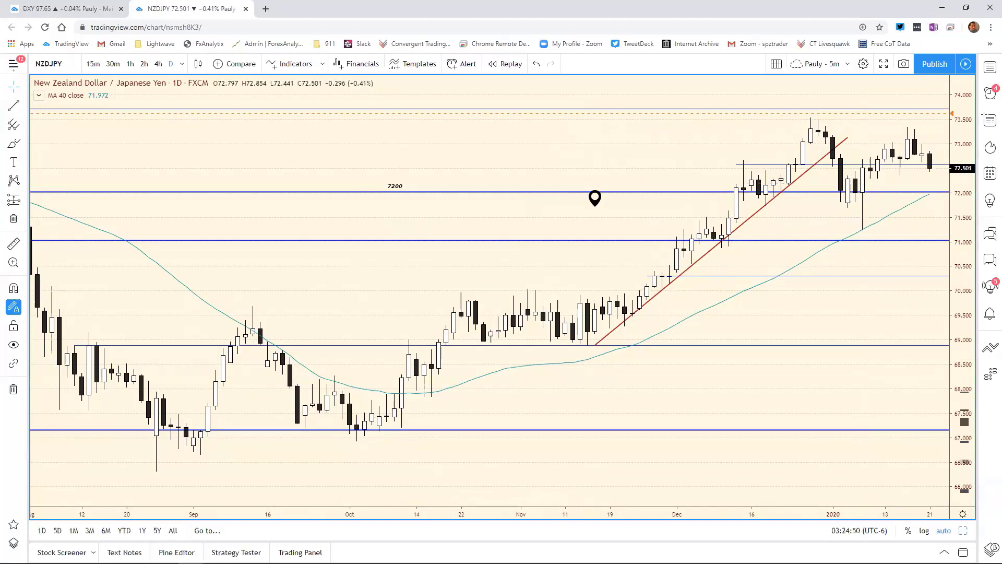
Step: Change the NZD/JPY support in cell E17 from 7243 to 7219
{"action": "key", "text": "alt+Tab"}
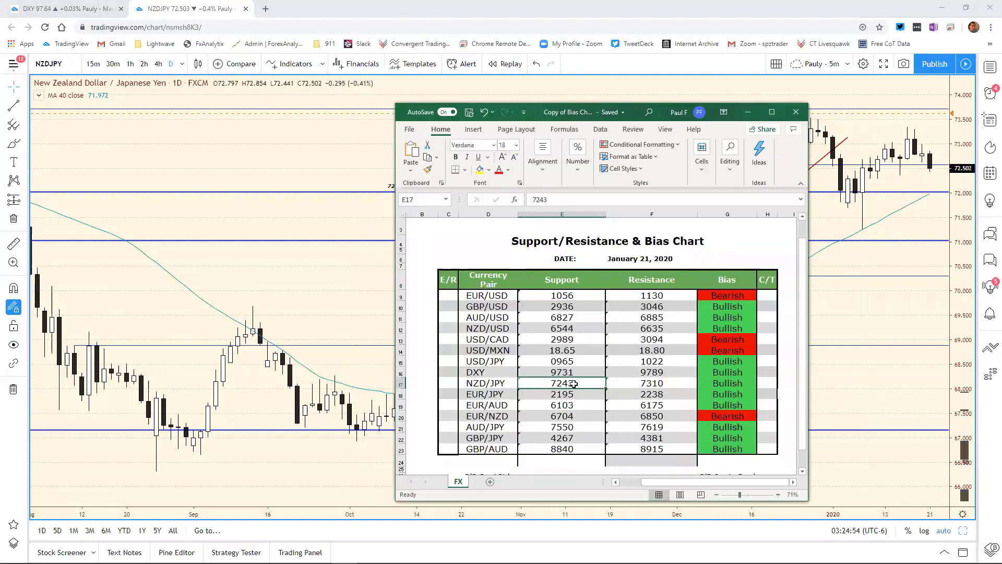
{"action": "left_click", "coordinate": [558, 200]}
{"action": "key", "text": "BackSpace"}
{"action": "key", "text": "BackSpace"}
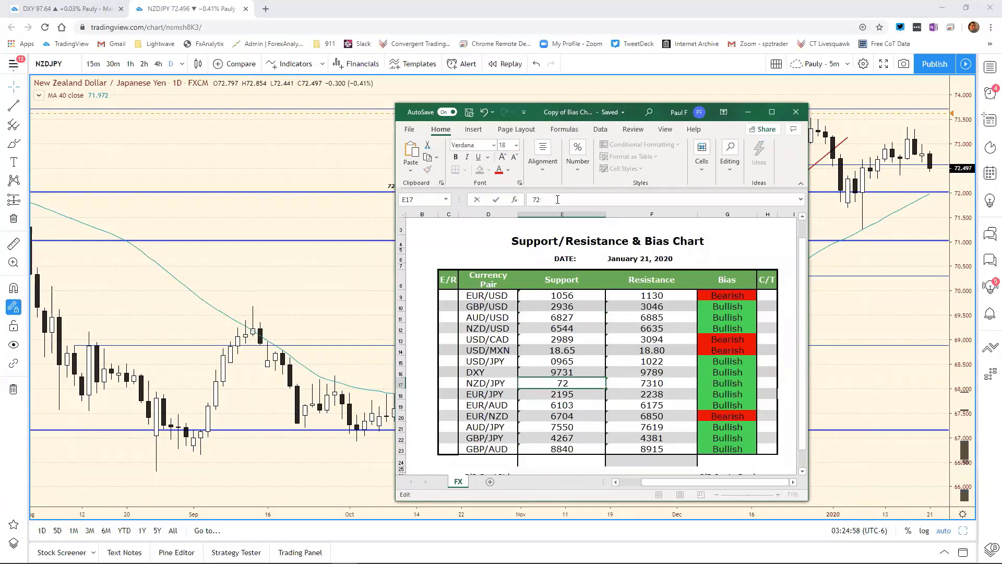
{"action": "type", "text": "19"}
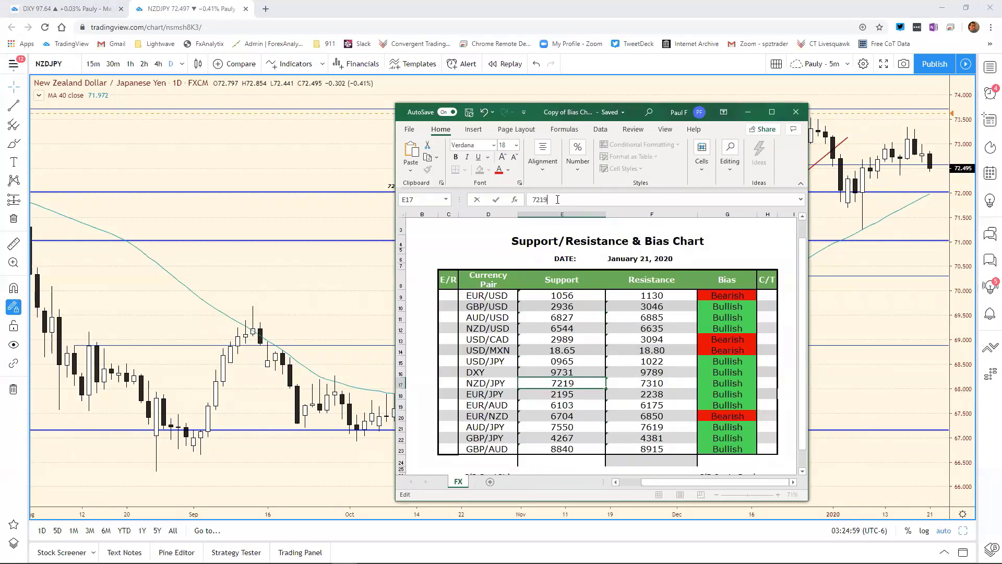
{"action": "key", "text": "Return"}
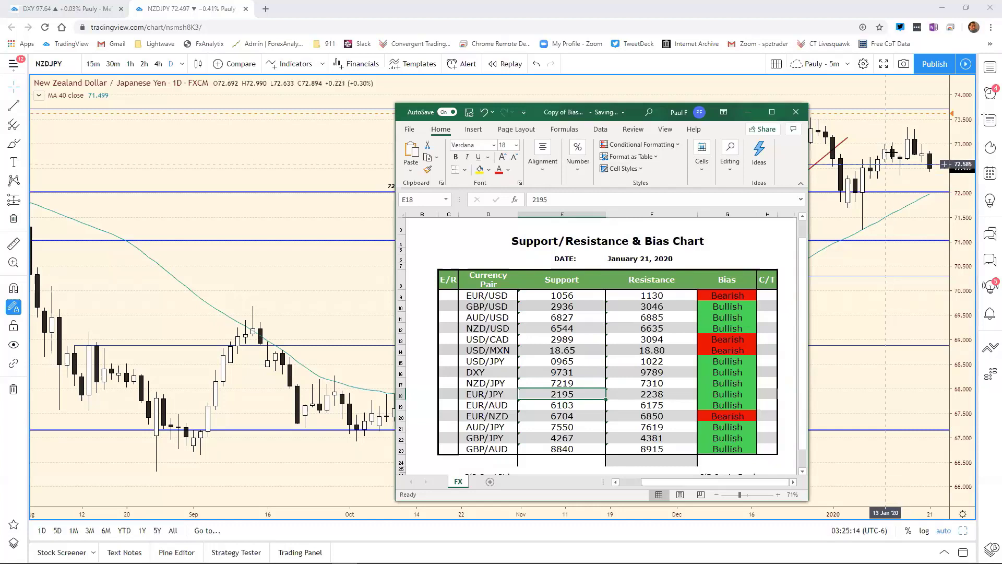
Step: Set the NZD/JPY resistance in cell F17 to 7280, then minimize Excel
{"action": "left_click", "coordinate": [658, 384]}
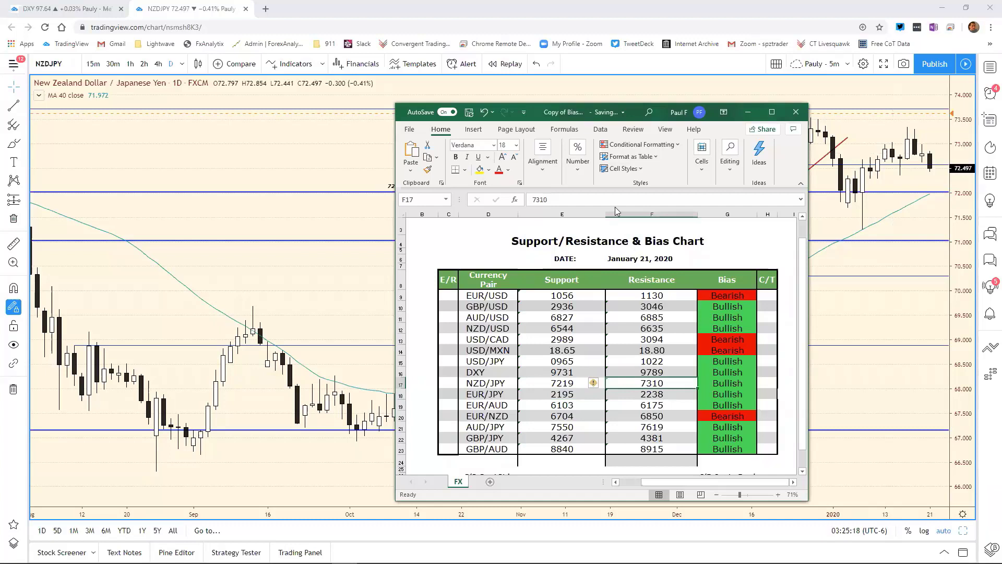
{"action": "left_click", "coordinate": [512, 198]}
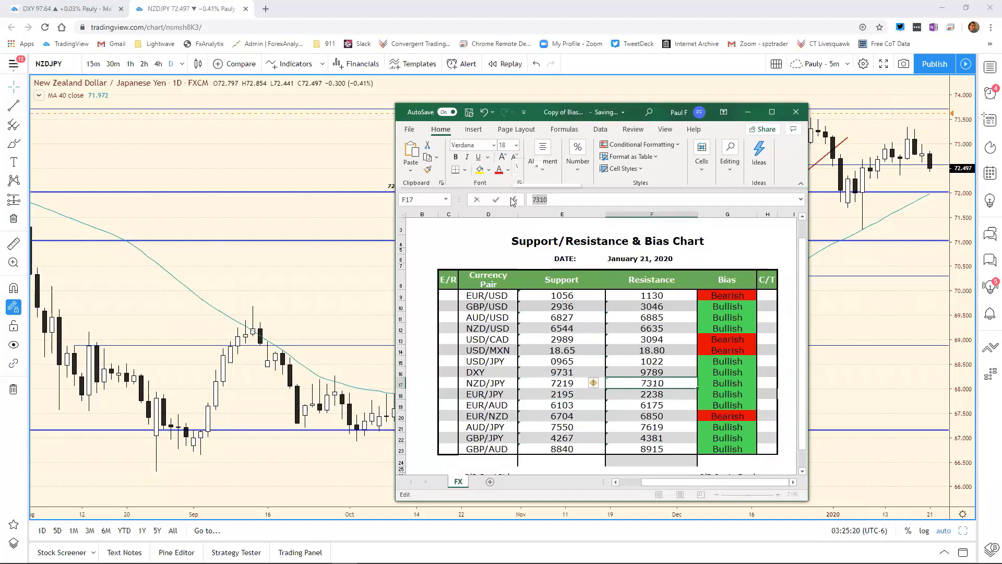
{"action": "type", "text": "7280"}
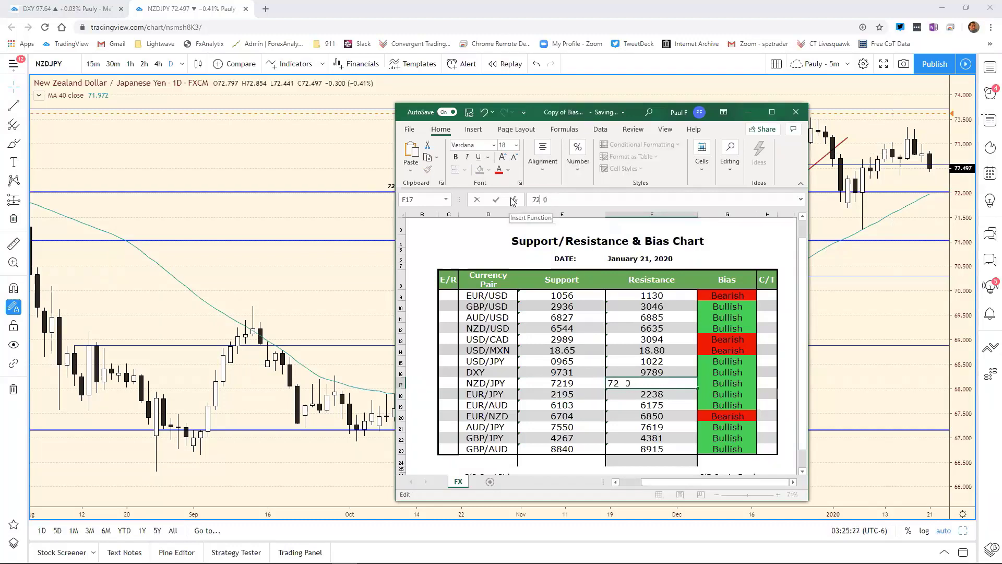
{"action": "key", "text": "Return"}
{"action": "left_click", "coordinate": [747, 111]}
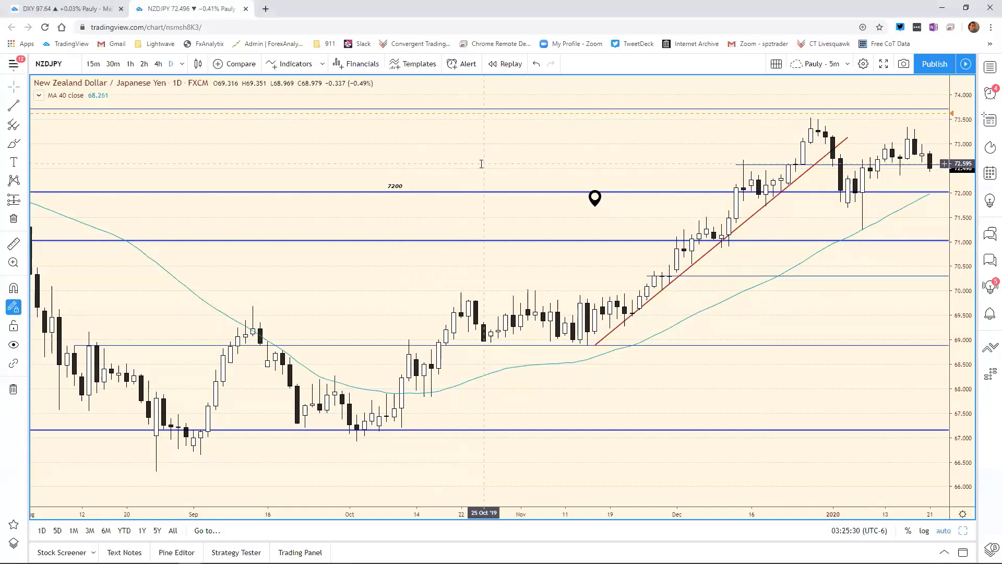
Step: Load EURJPY on the daily chart and zoom out to show price back to March 2019
{"action": "type", "text": "EURJ"}
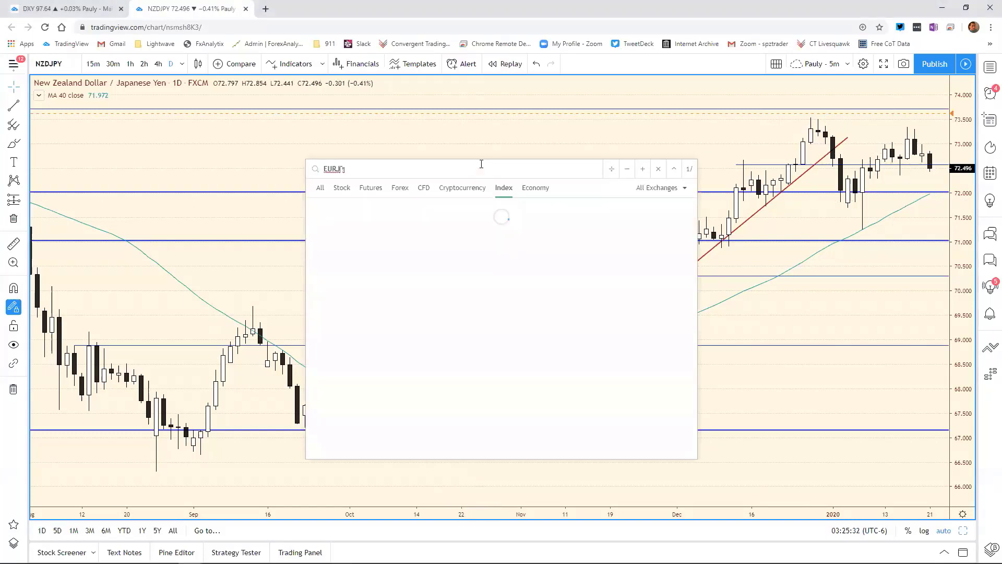
{"action": "type", "text": "PY"}
{"action": "key", "text": "Return"}
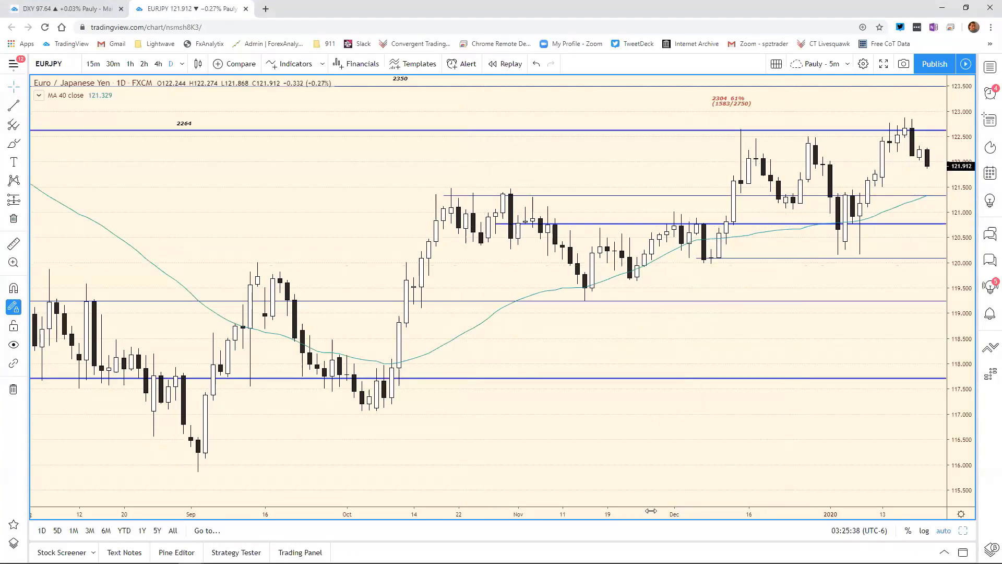
{"action": "scroll", "coordinate": [651, 510], "scroll_direction": "down", "scroll_amount": 1}
{"action": "scroll", "coordinate": [746, 514], "scroll_direction": "down", "scroll_amount": 1}
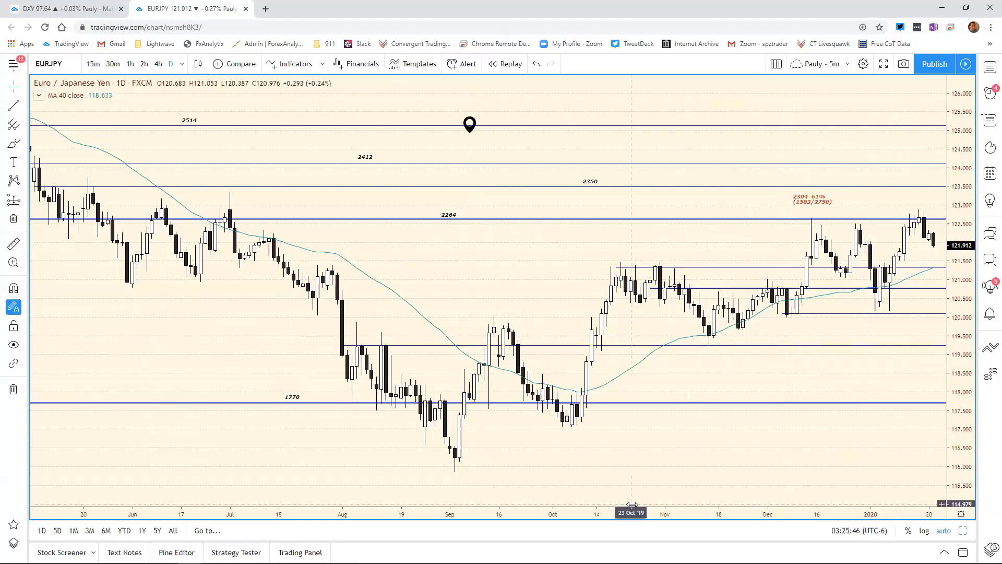
{"action": "left_click_drag", "start_coordinate": [668, 509], "coordinate": [737, 508]}
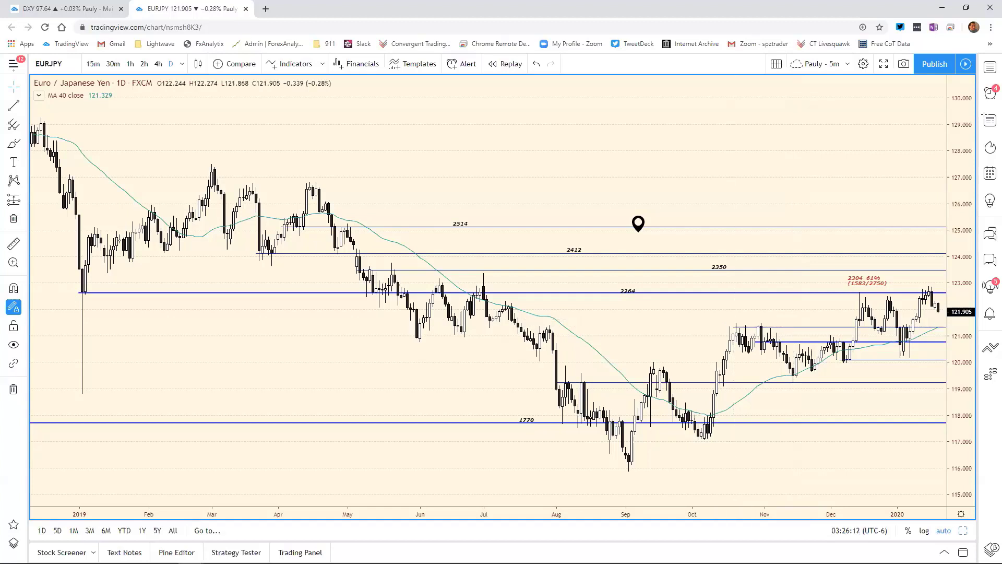
Step: Set the EUR/JPY support in cell E18 to 2162, then minimize Excel and zoom the chart
{"action": "key", "text": "alt+Tab"}
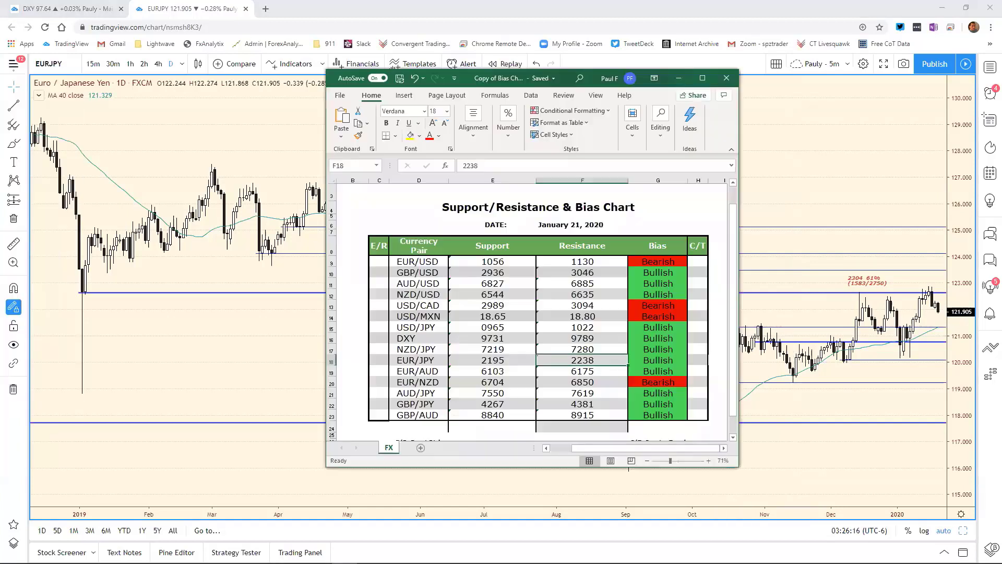
{"action": "left_click", "coordinate": [509, 358]}
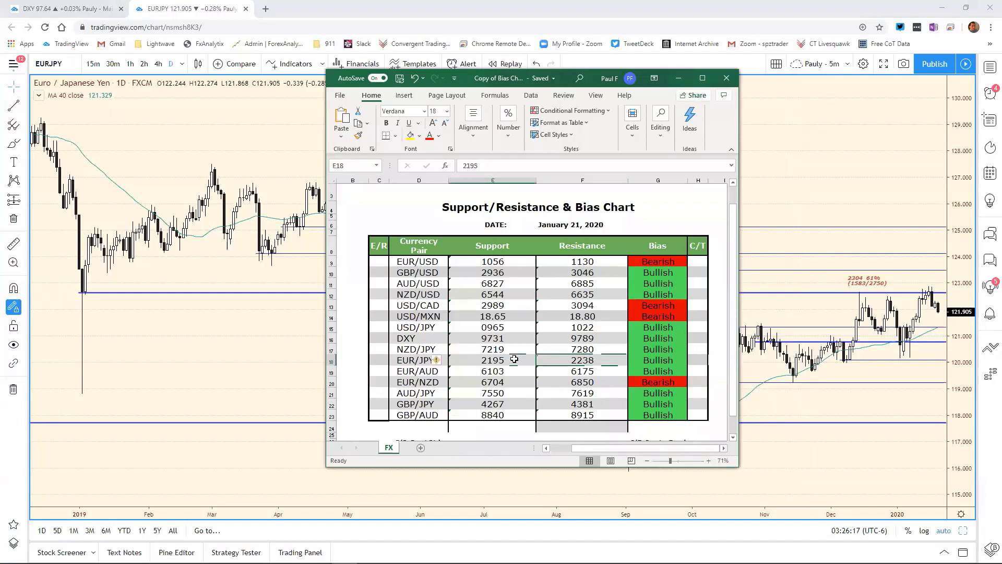
{"action": "left_click", "coordinate": [491, 165]}
{"action": "key", "text": "BackSpace"}
{"action": "key", "text": "BackSpace"}
{"action": "type", "text": "6"}
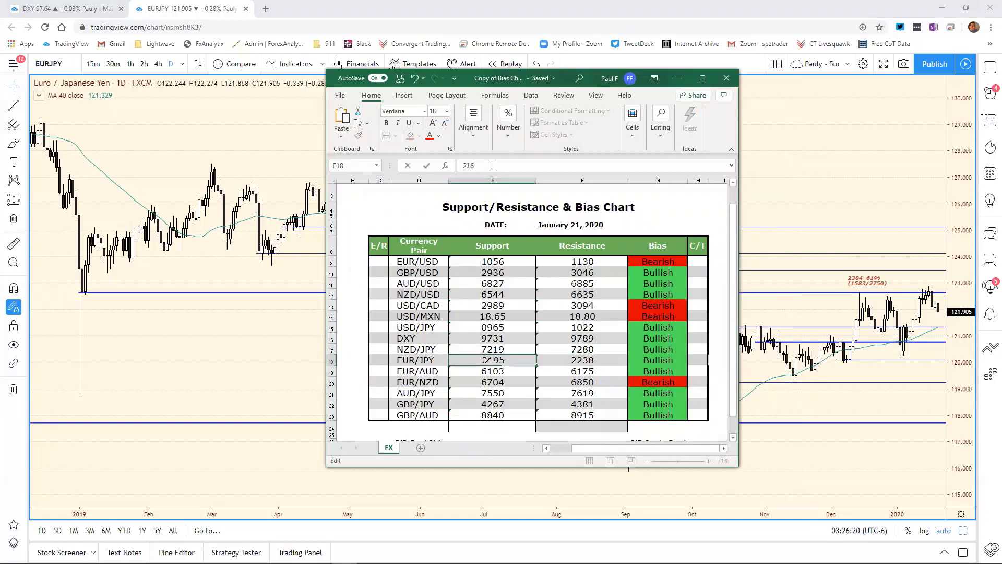
{"action": "type", "text": "2"}
{"action": "key", "text": "Return"}
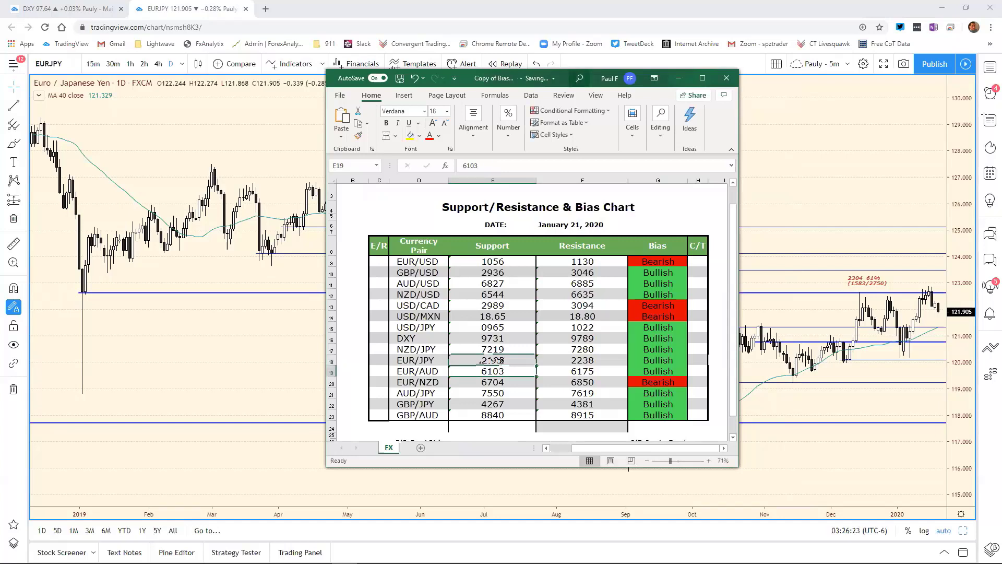
{"action": "left_click", "coordinate": [678, 78]}
{"action": "scroll", "coordinate": [569, 481], "scroll_direction": "up", "scroll_amount": 3}
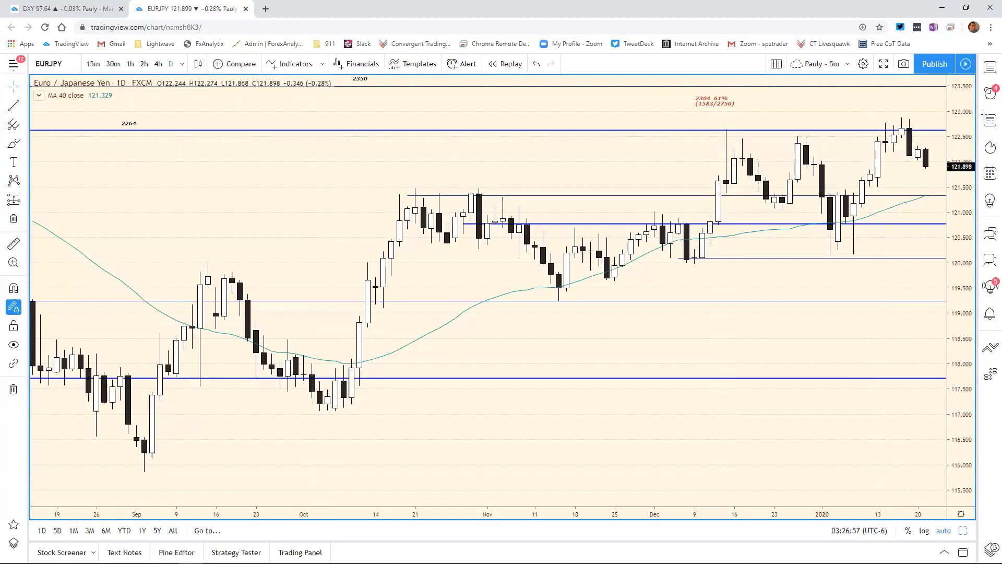
{"action": "key", "text": "alt+Tab"}
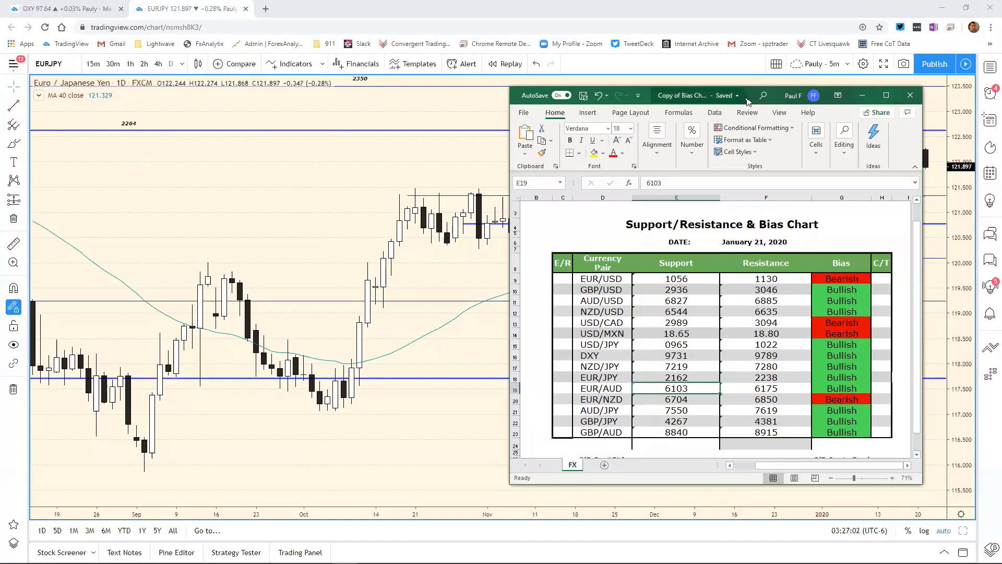
{"action": "left_click_drag", "start_coordinate": [748, 101], "coordinate": [677, 93]}
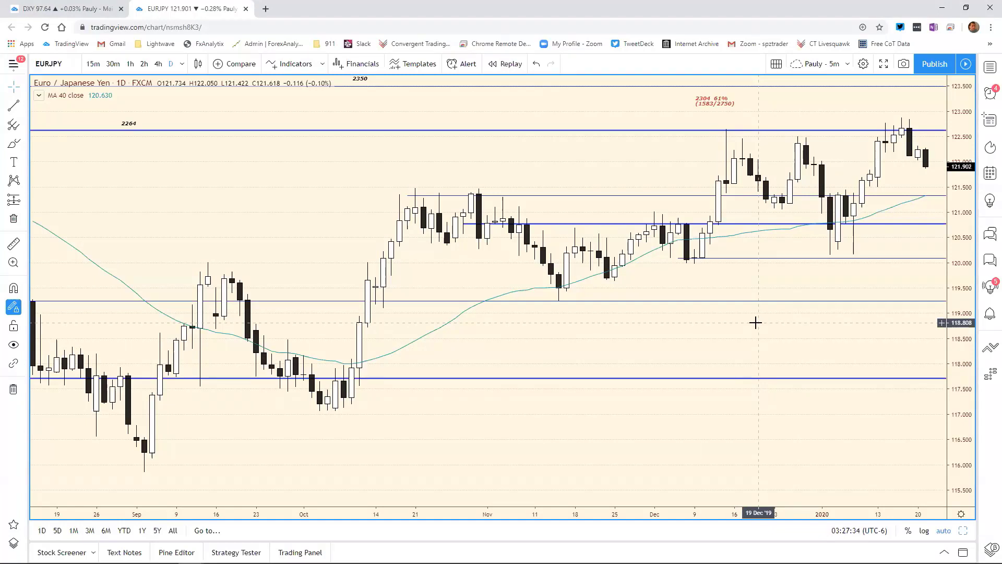
Step: Load the EURAUD daily chart, fixing the 'eurajd' typo, and zoom out to show June onward
{"action": "type", "text": "eurajd"}
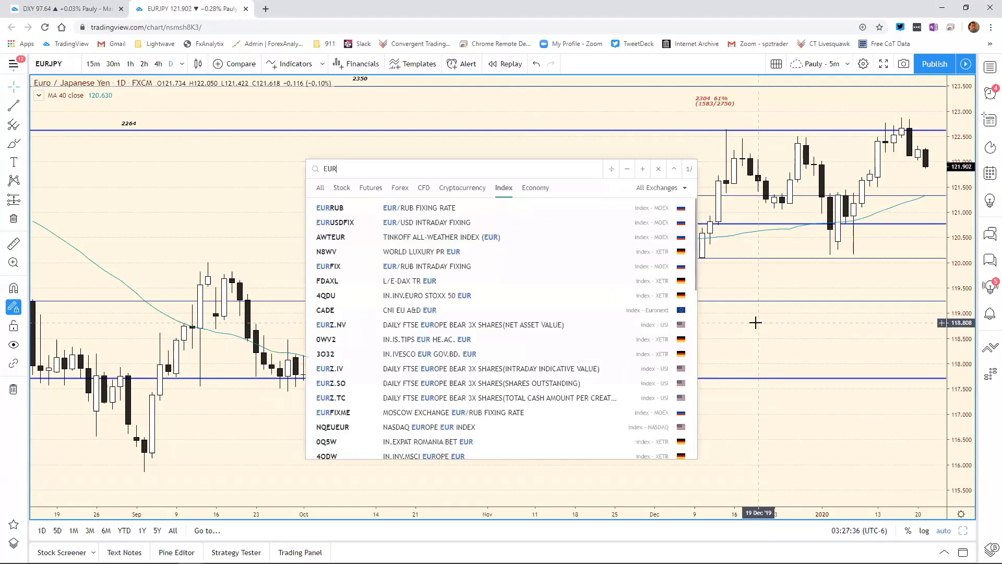
{"action": "key", "text": "Delete"}
{"action": "type", "text": "u"}
{"action": "key", "text": "Return"}
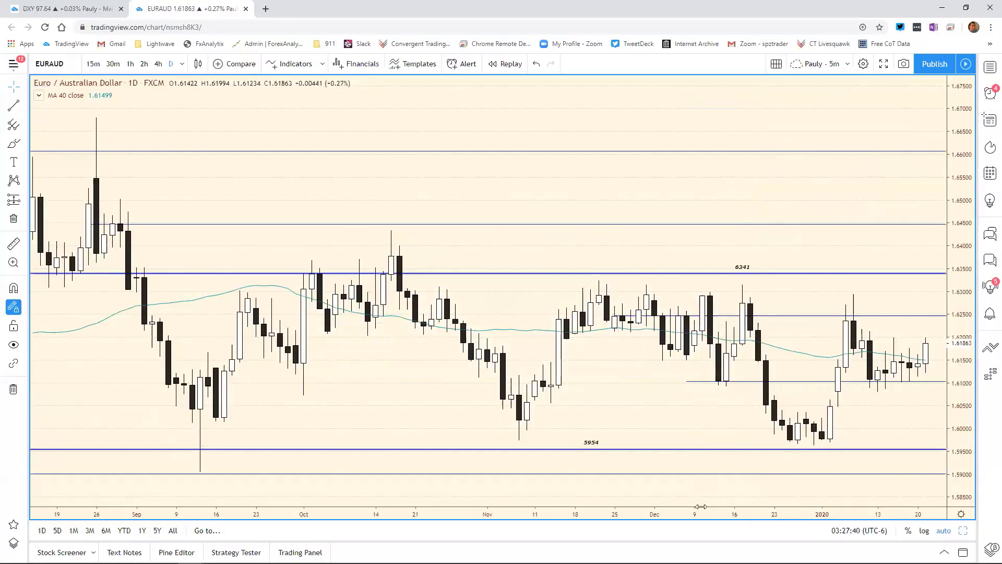
{"action": "scroll", "coordinate": [731, 501], "scroll_direction": "down", "scroll_amount": 3}
{"action": "scroll", "coordinate": [767, 499], "scroll_direction": "down", "scroll_amount": 1}
{"action": "scroll", "coordinate": [803, 449], "scroll_direction": "down", "scroll_amount": 1}
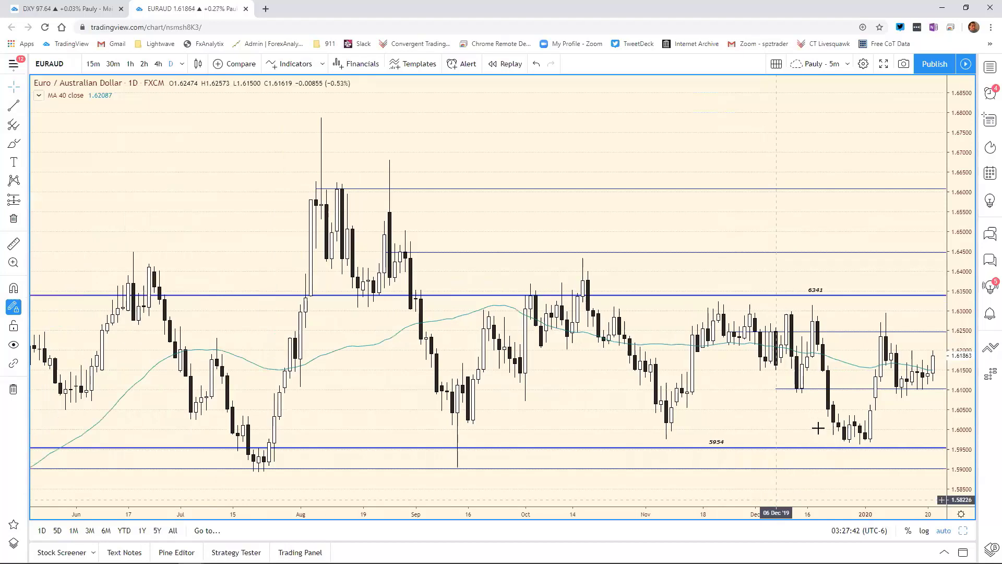
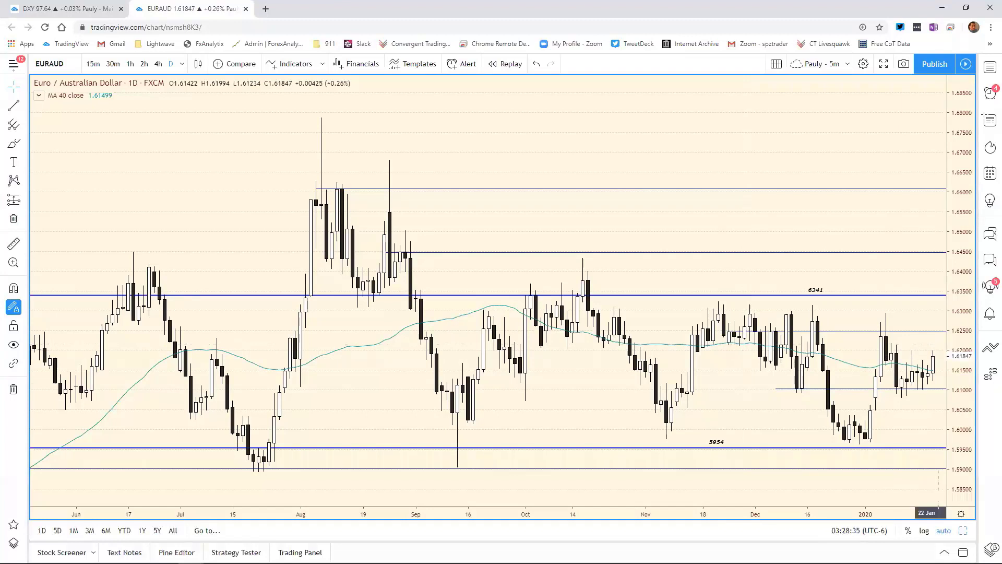
Step: Edit cell F19 so the EUR/AUD resistance reads 6215 instead of 6175, then return to the chart
{"action": "key", "text": "alt+Tab"}
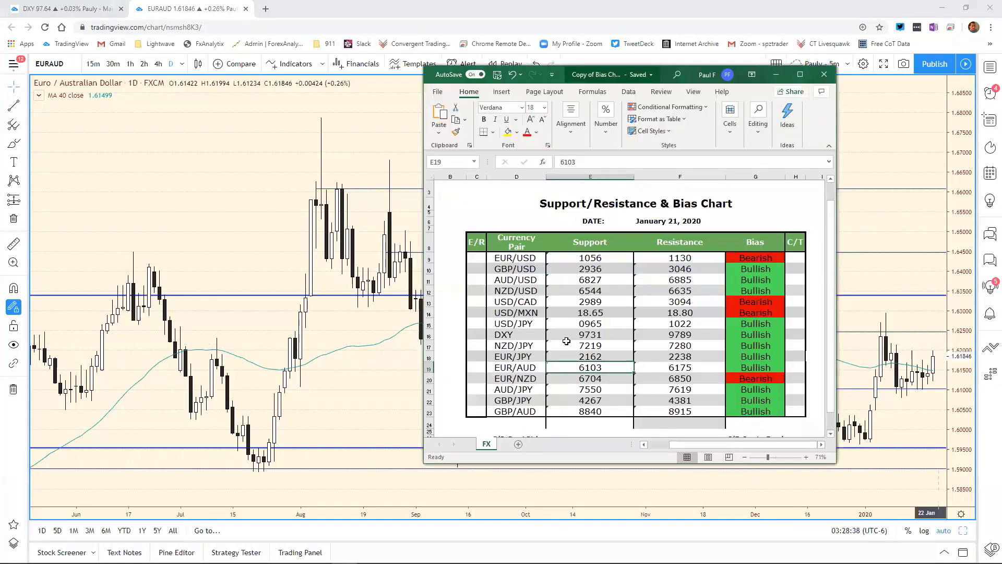
{"action": "left_click", "coordinate": [681, 370]}
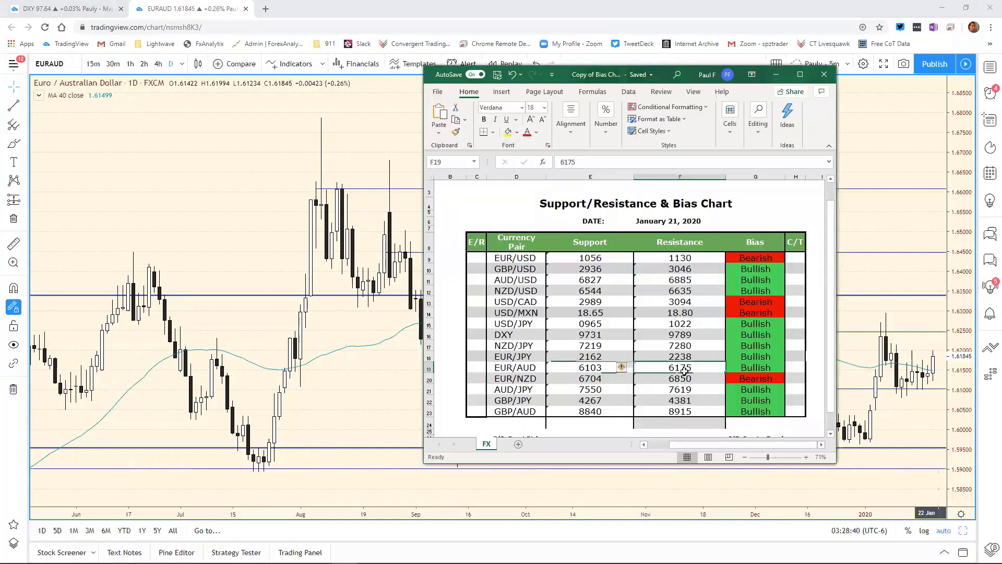
{"action": "left_click", "coordinate": [575, 163]}
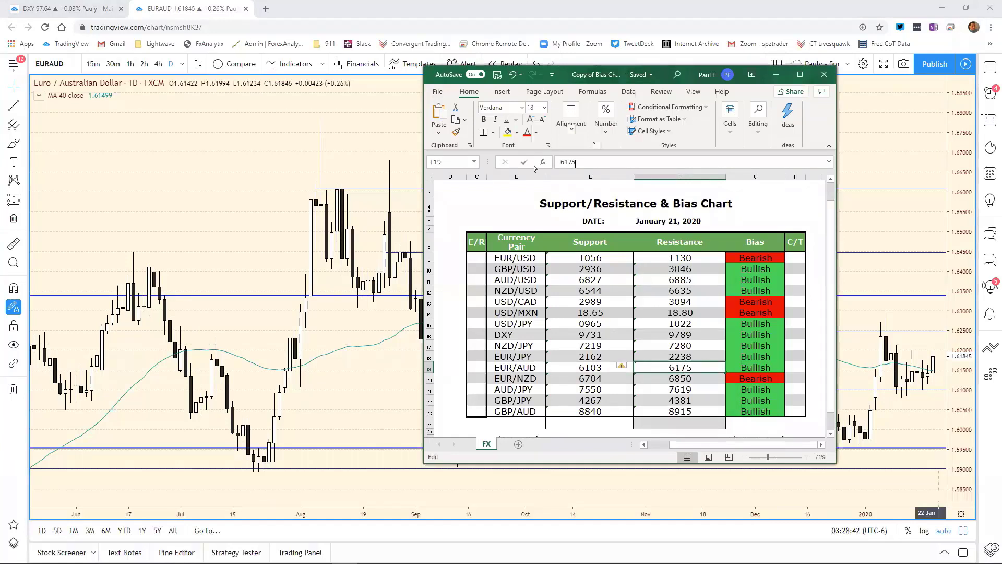
{"action": "key", "text": "BackSpace"}
{"action": "key", "text": "BackSpace"}
{"action": "key", "text": "BackSpace"}
{"action": "type", "text": "215"}
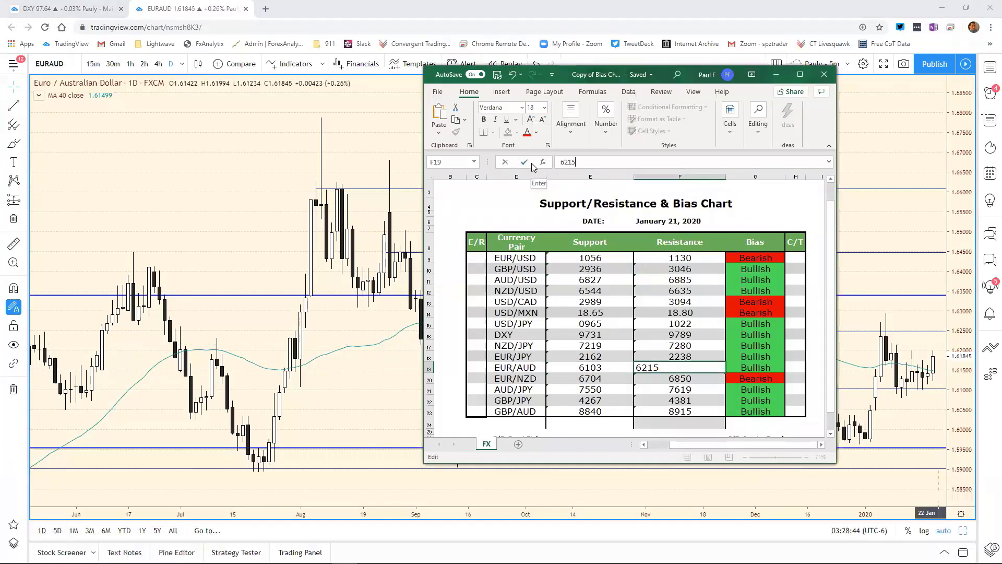
{"action": "key", "text": "Return"}
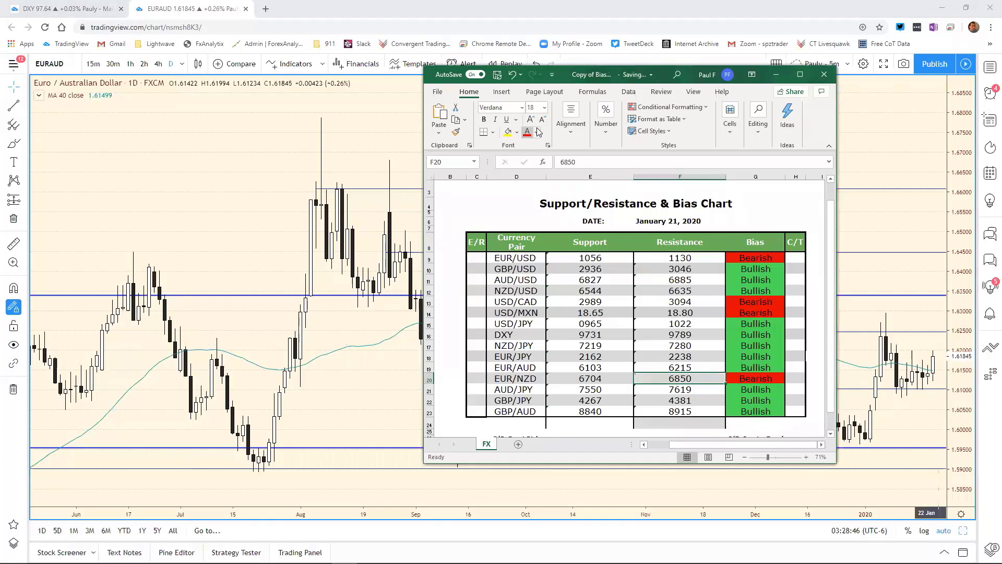
{"action": "left_click", "coordinate": [317, 85]}
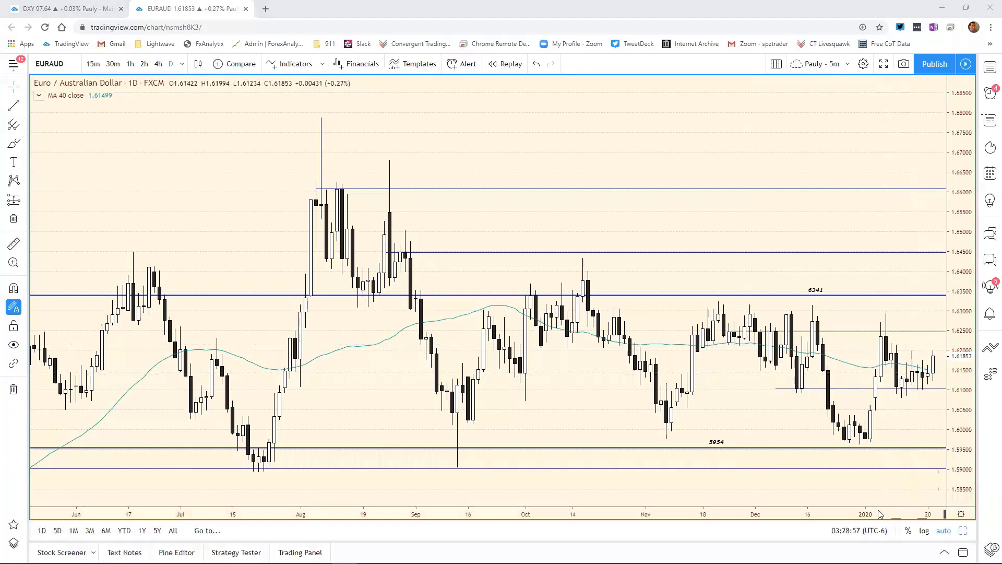
Step: Zoom in on the latest EUR/AUD daily candles between the 1.6100 and 1.6245 levels
{"action": "scroll", "coordinate": [720, 487], "scroll_direction": "up", "scroll_amount": 6}
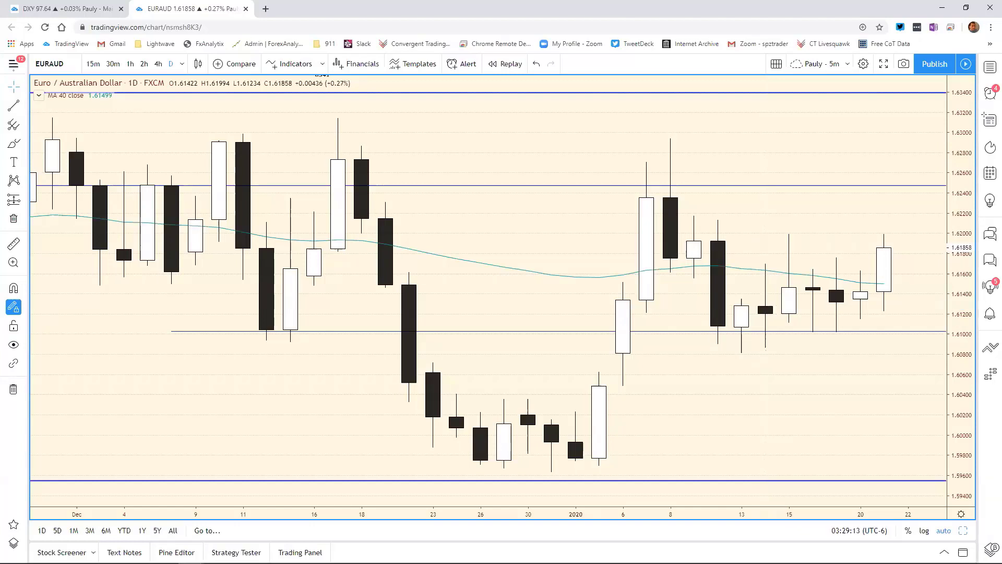
Step: Replace the EUR/AUD support 6103 with 6128 in cell E19, then return to the chart
{"action": "key", "text": "alt+Tab"}
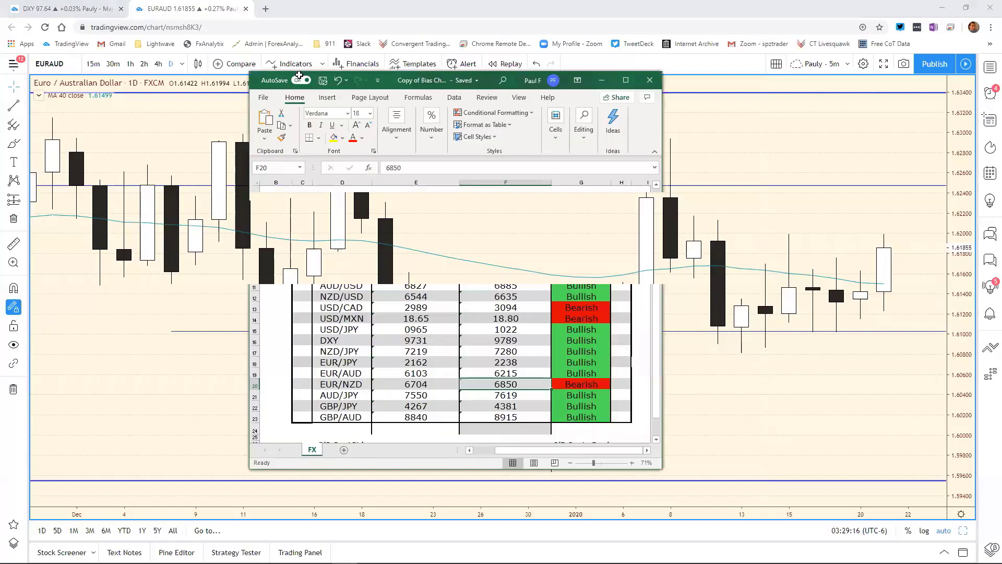
{"action": "left_click", "coordinate": [426, 374]}
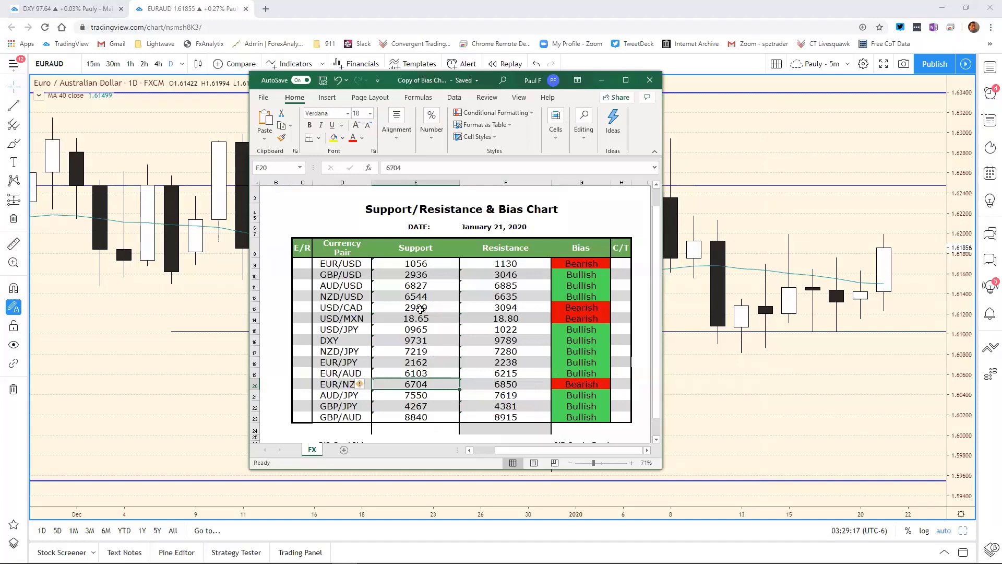
{"action": "key", "text": "Up"}
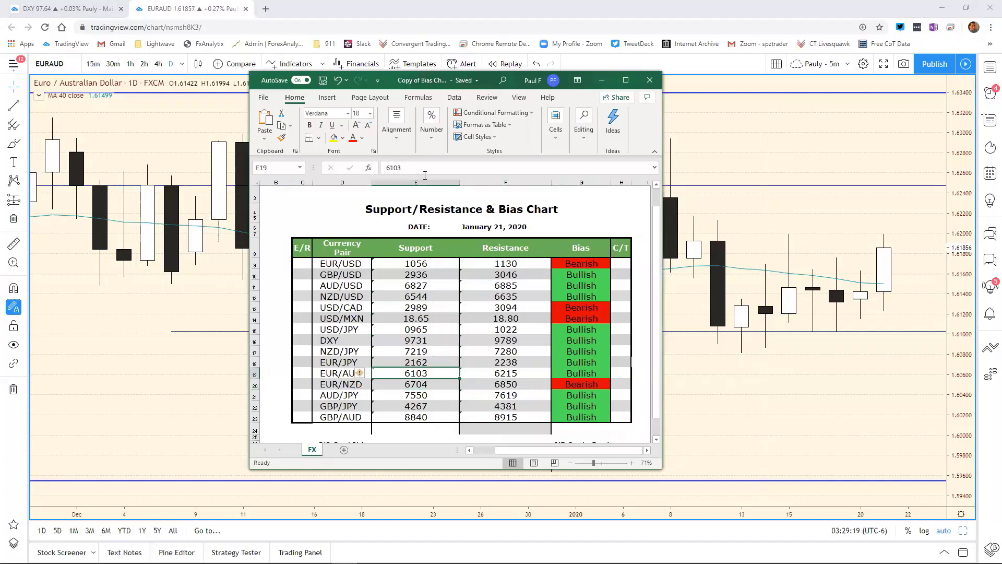
{"action": "left_click", "coordinate": [424, 176]}
{"action": "key", "text": "BackSpace"}
{"action": "key", "text": "BackSpace"}
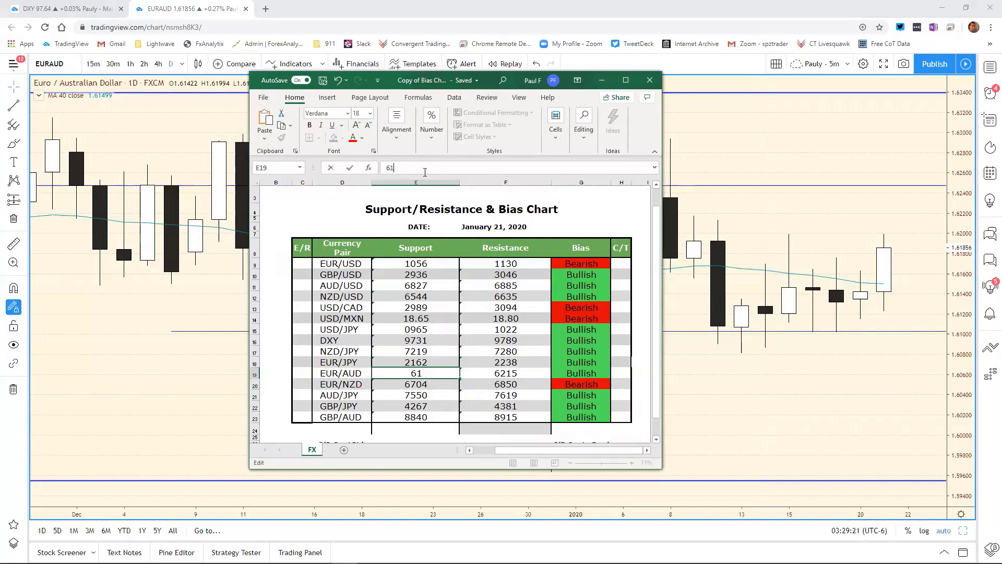
{"action": "type", "text": "28"}
{"action": "key", "text": "Return"}
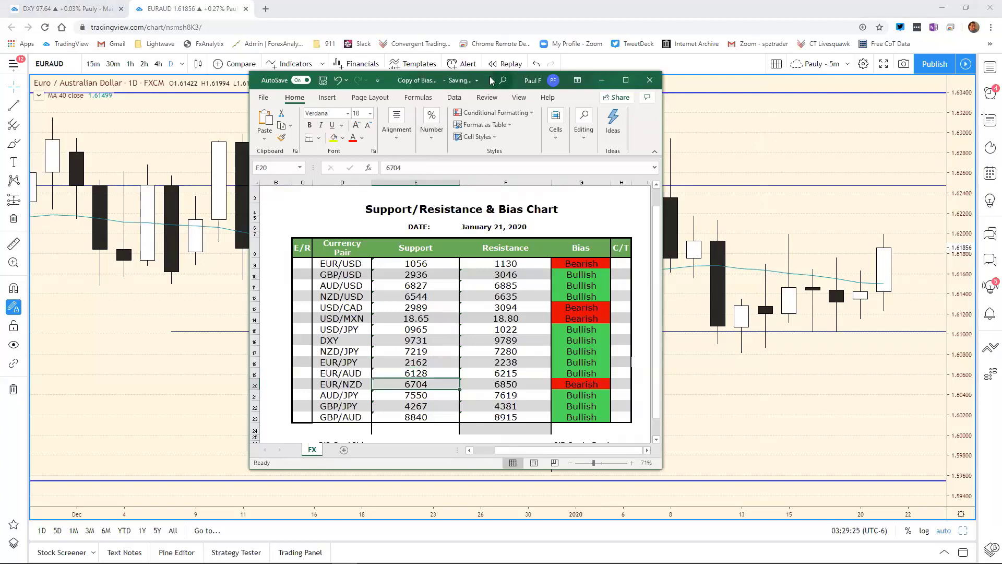
{"action": "left_click", "coordinate": [707, 422]}
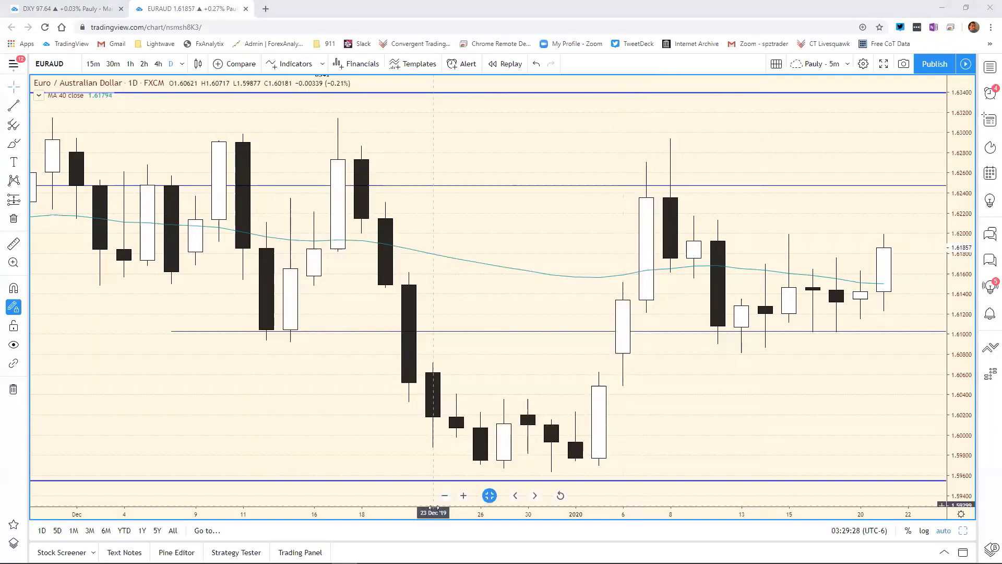
Step: Zoom out to a year of EUR/AUD history, then load the EURNZD daily chart
{"action": "left_click_drag", "start_coordinate": [434, 508], "coordinate": [863, 485]}
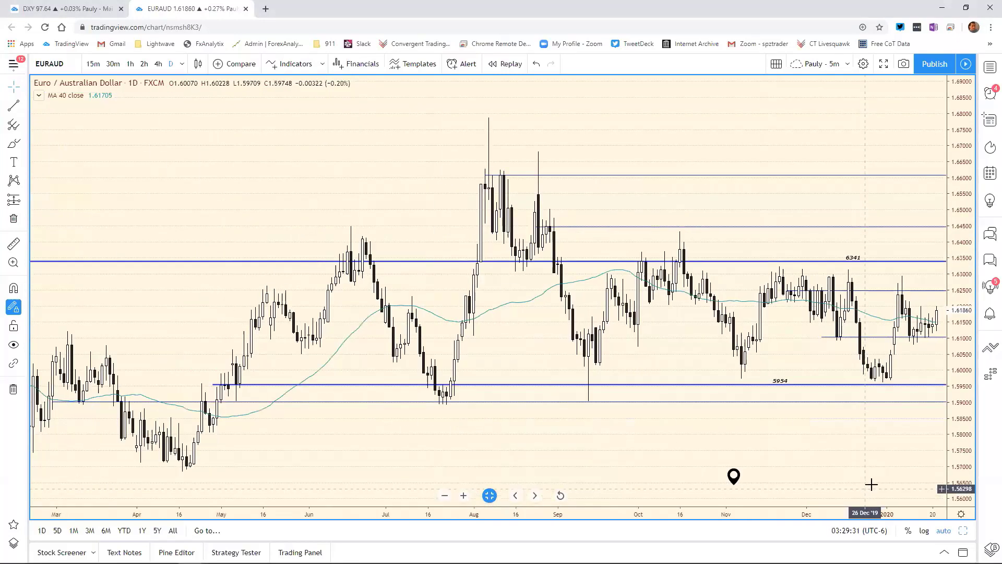
{"action": "scroll", "coordinate": [871, 481], "scroll_direction": "down", "scroll_amount": 4}
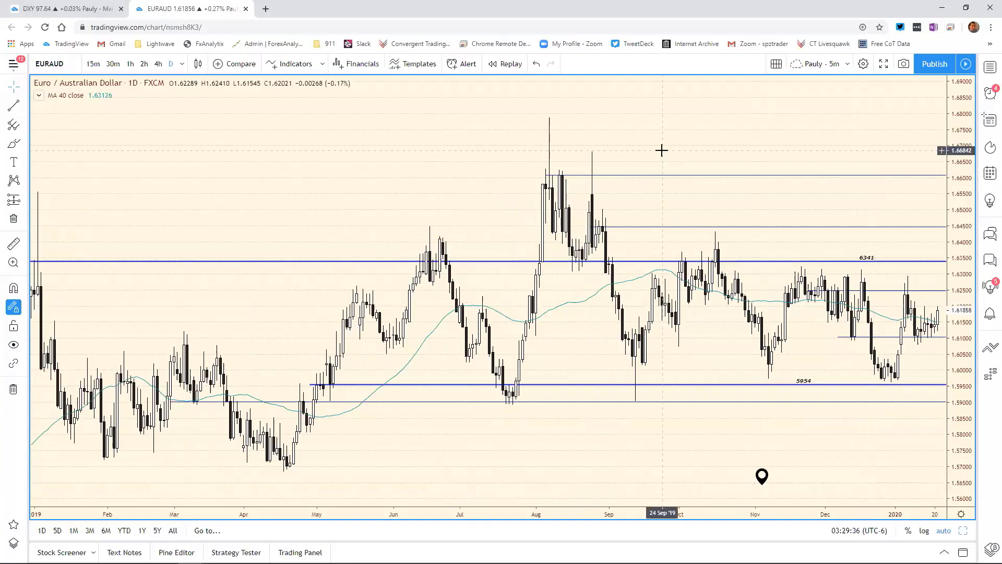
{"action": "type", "text": "EUR"}
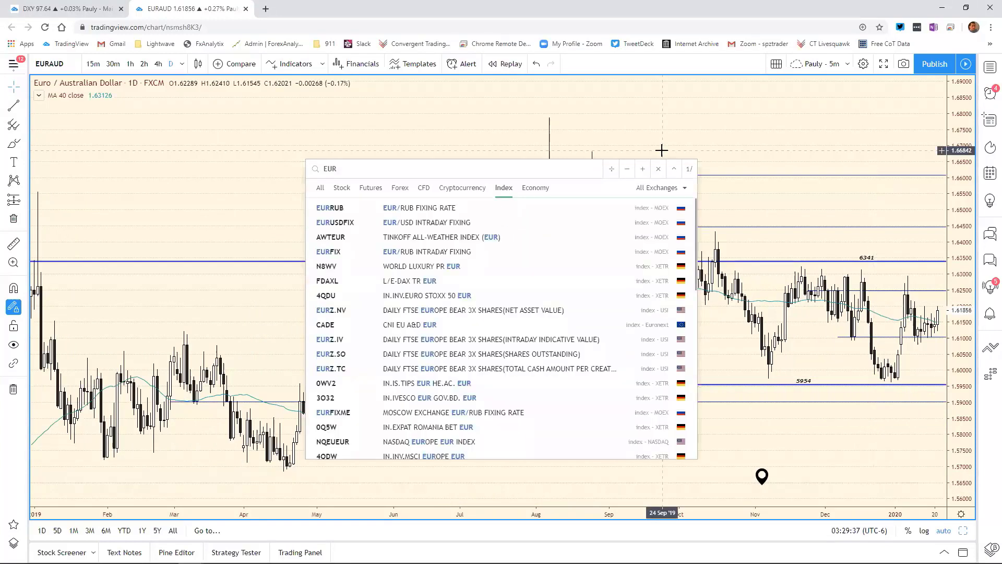
{"action": "type", "text": "NZD"}
{"action": "key", "text": "Return"}
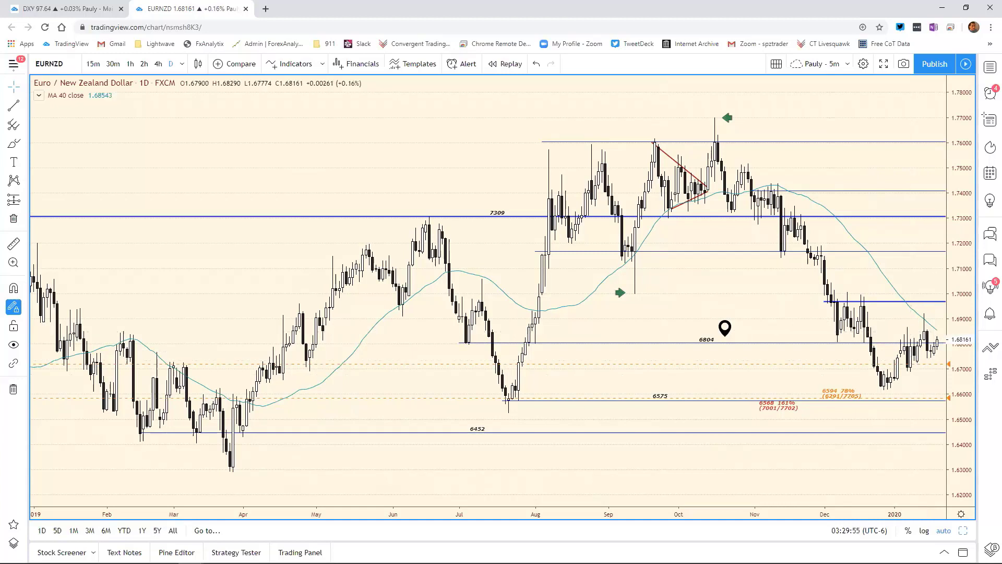
Step: Change the EUR/NZD resistance in F20 from 6850 to 6848, then move the spreadsheet aside
{"action": "key", "text": "alt+Tab"}
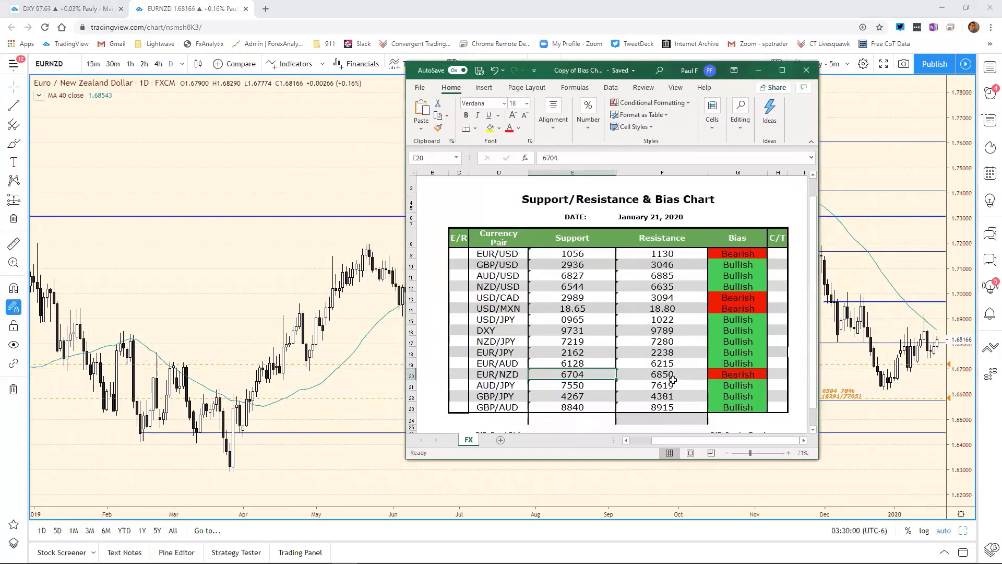
{"action": "left_click", "coordinate": [674, 377]}
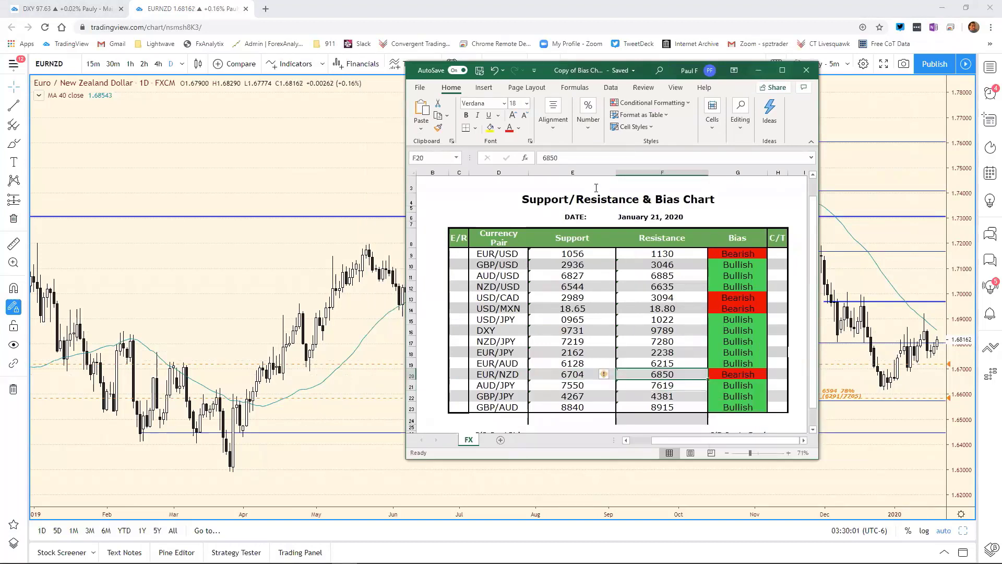
{"action": "left_click", "coordinate": [564, 159]}
{"action": "key", "text": "BackSpace"}
{"action": "key", "text": "BackSpace"}
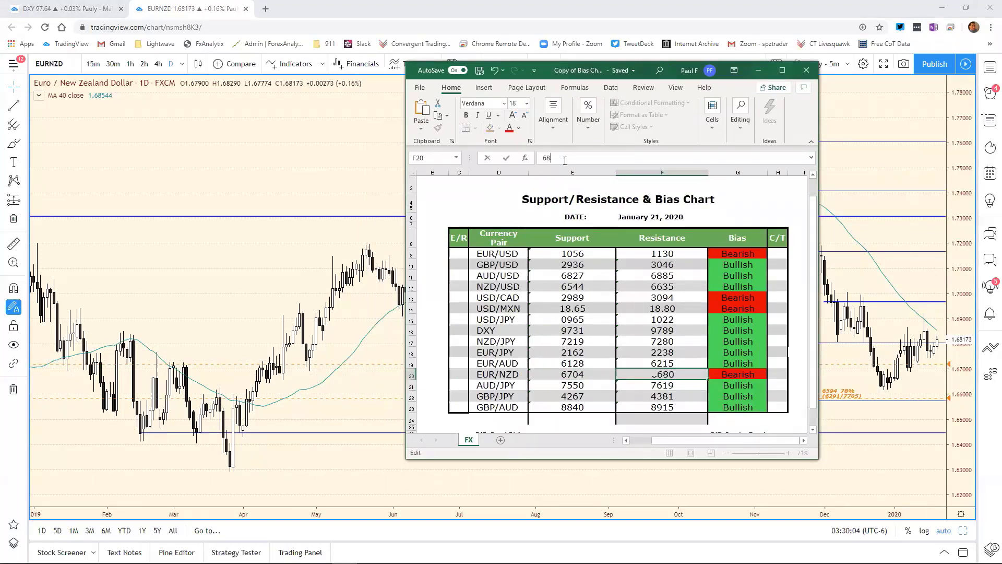
{"action": "type", "text": "48"}
{"action": "key", "text": "Return"}
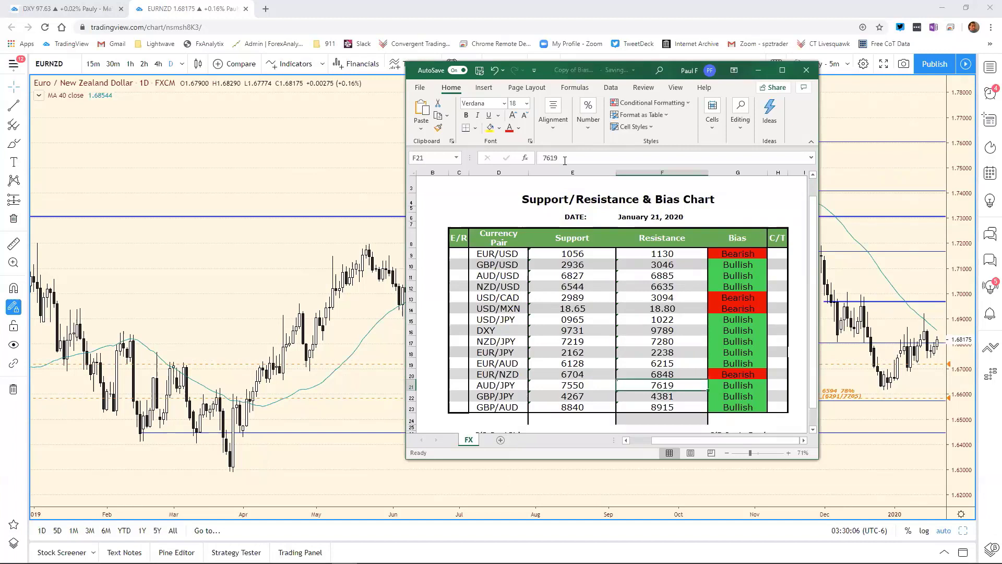
{"action": "left_click_drag", "start_coordinate": [608, 78], "coordinate": [554, 98]}
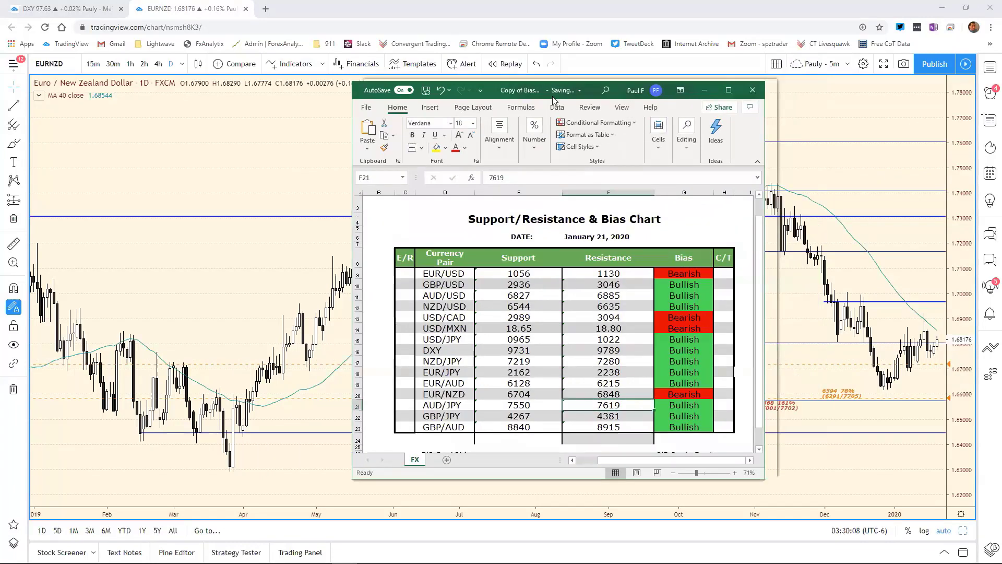
{"action": "left_click", "coordinate": [704, 90]}
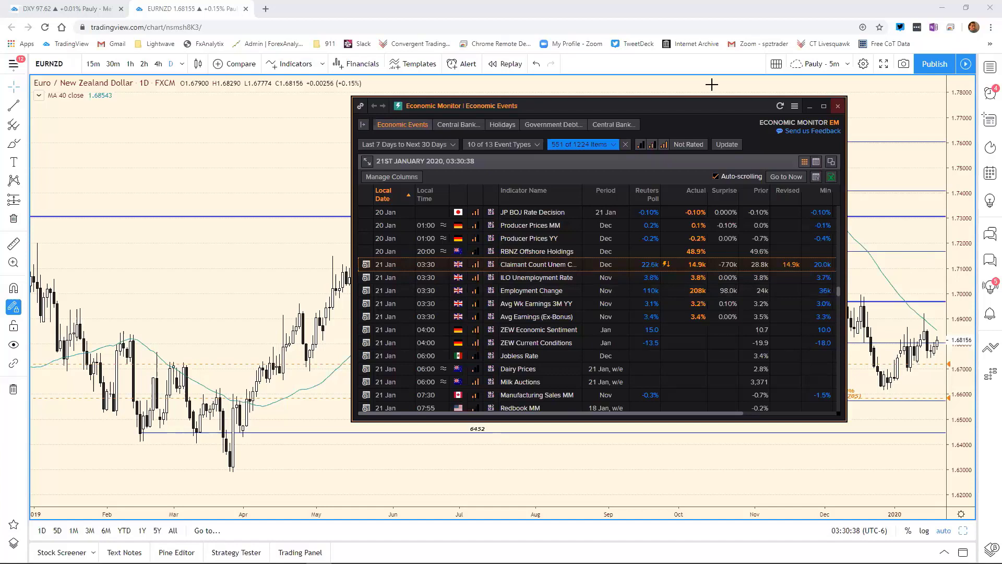
{"action": "key", "text": "alt+Tab"}
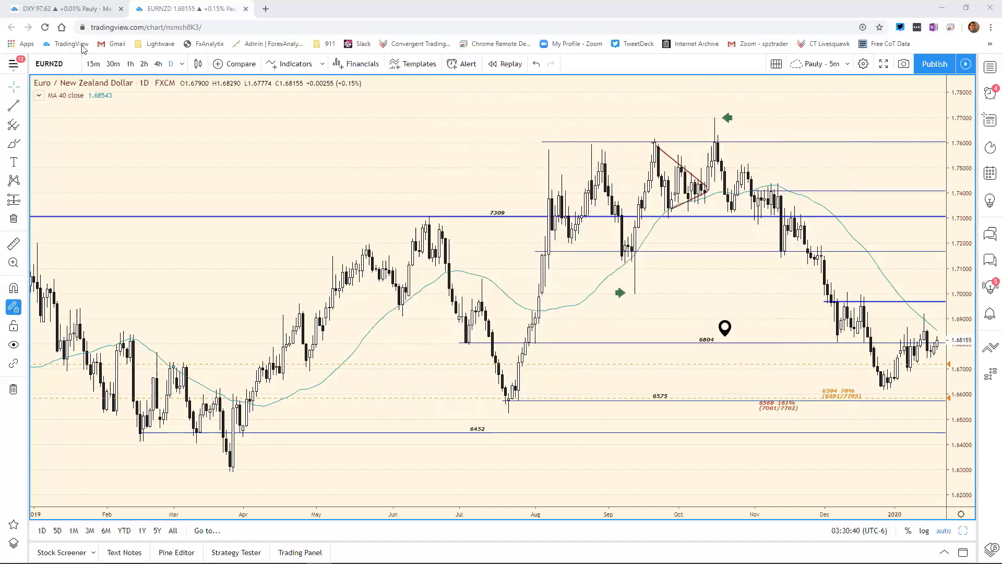
Step: Check the DXY multi-chart tab, go back to the EURNZD tab, and bring up the spreadsheet
{"action": "left_click", "coordinate": [84, 10]}
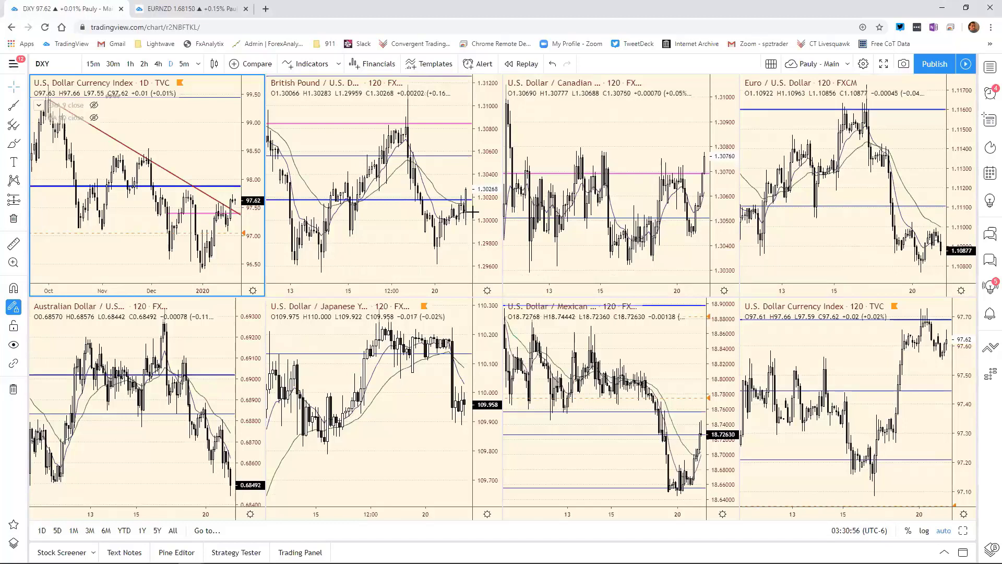
{"action": "left_click", "coordinate": [185, 9]}
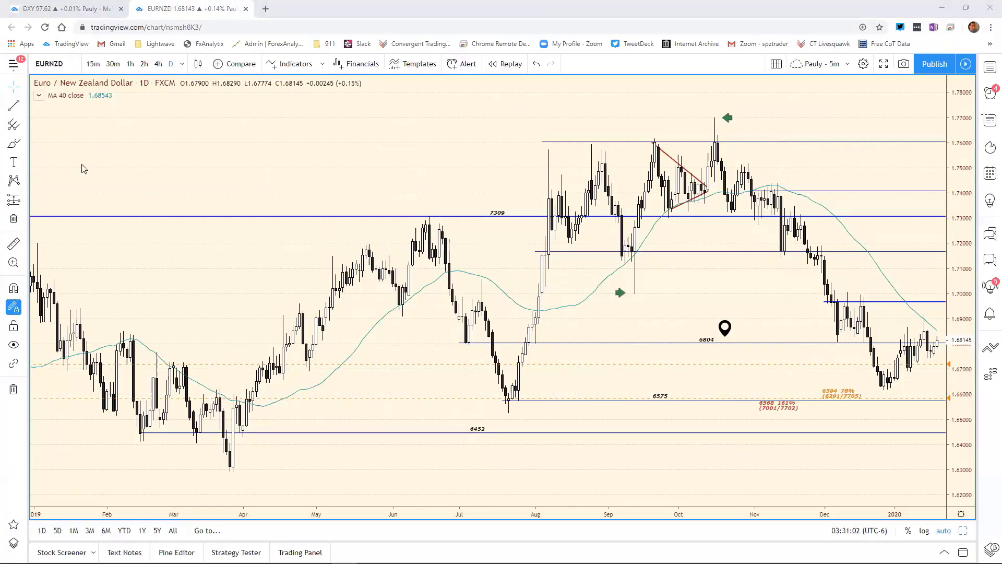
{"action": "key", "text": "alt+Tab"}
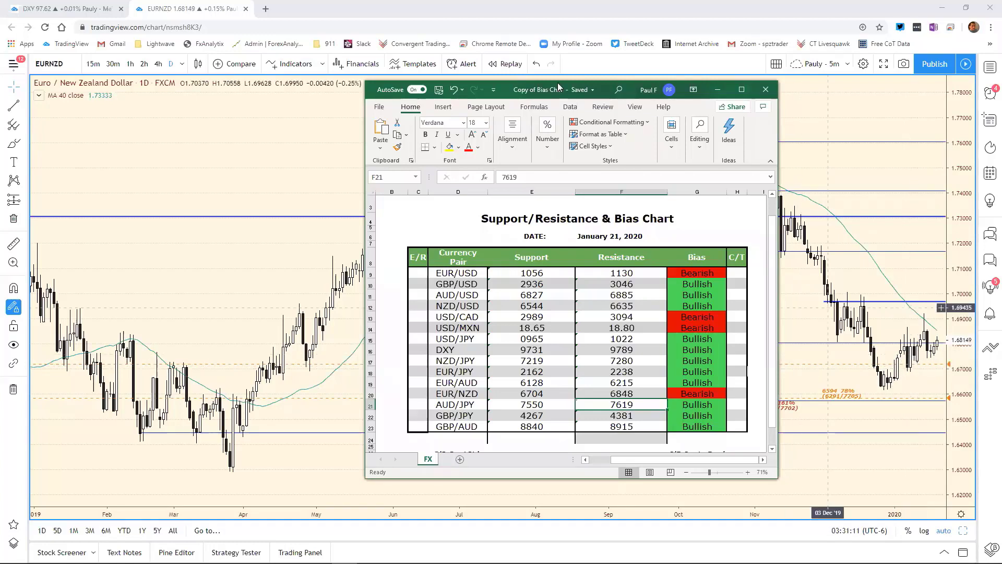
Step: Zoom into recent months on the EURNZD daily chart, then bring the bias chart spreadsheet back
{"action": "key", "text": "alt+Tab"}
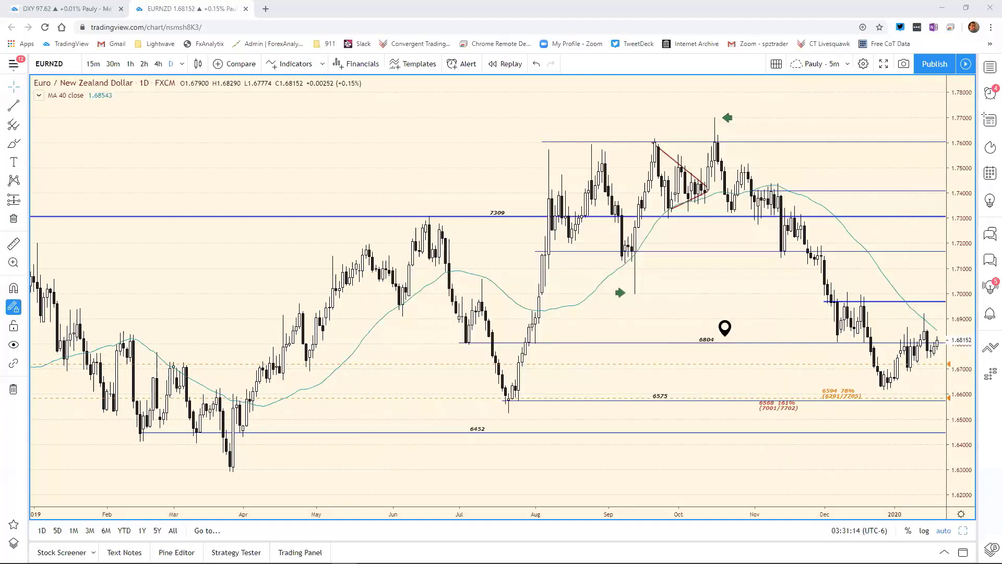
{"action": "scroll", "coordinate": [682, 496], "scroll_direction": "up", "scroll_amount": 5}
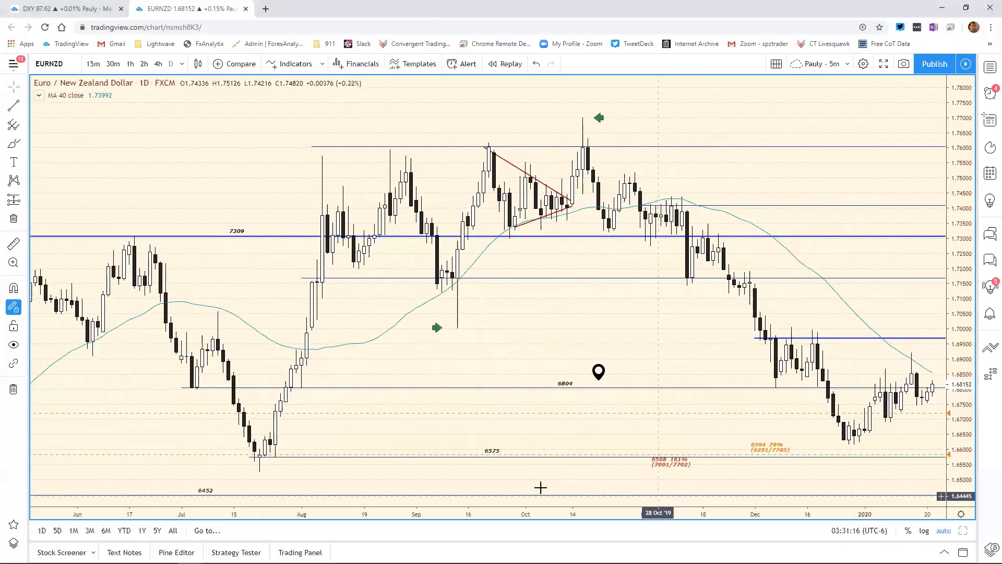
{"action": "scroll", "coordinate": [473, 478], "scroll_direction": "up", "scroll_amount": 1}
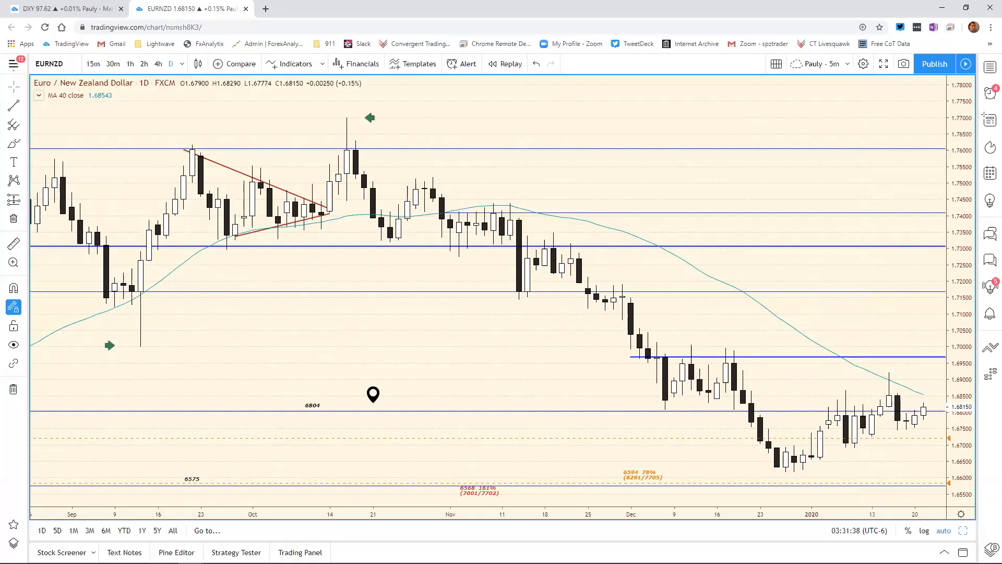
{"action": "key", "text": "alt+Tab"}
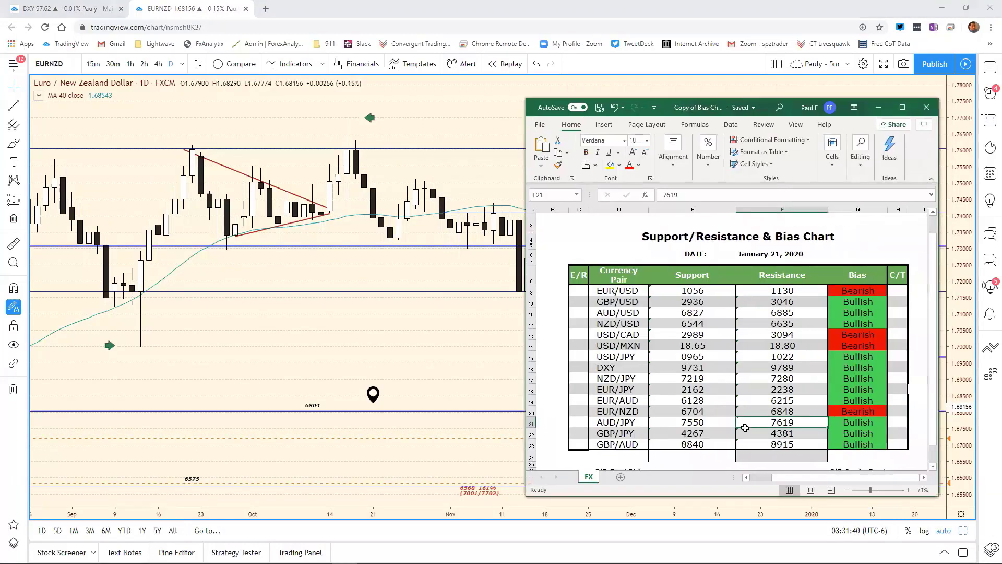
Step: Change the EUR/NZD support in E20 from 6704 to 6732, then minimize Excel
{"action": "left_click", "coordinate": [700, 412]}
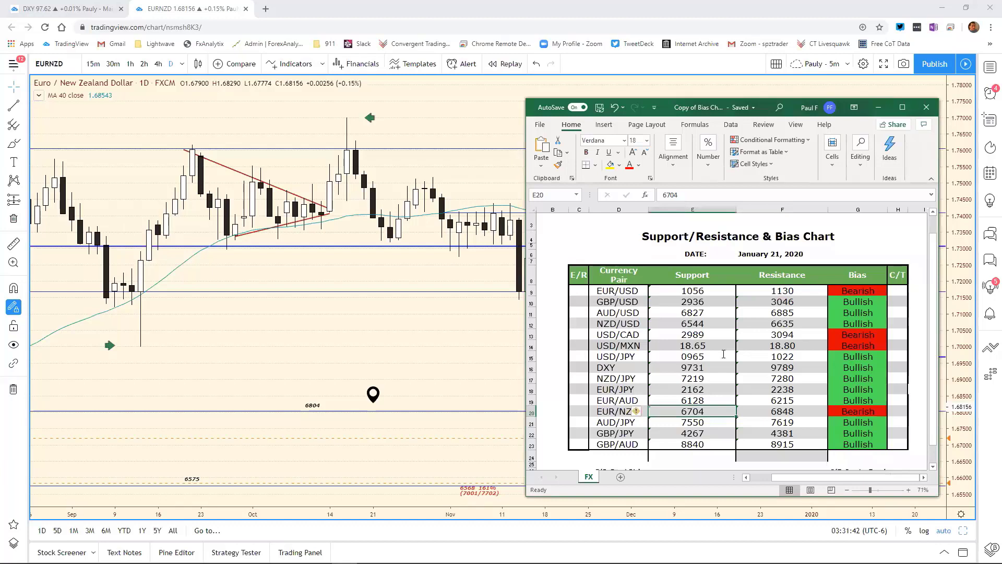
{"action": "key", "text": "F2"}
{"action": "key", "text": "BackSpace"}
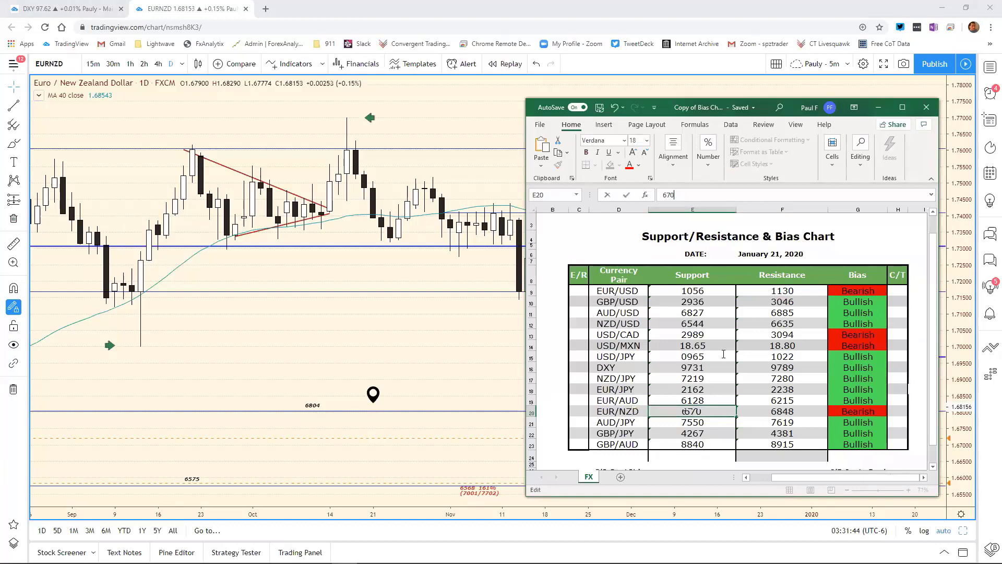
{"action": "key", "text": "BackSpace"}
{"action": "type", "text": "32"}
{"action": "key", "text": "Return"}
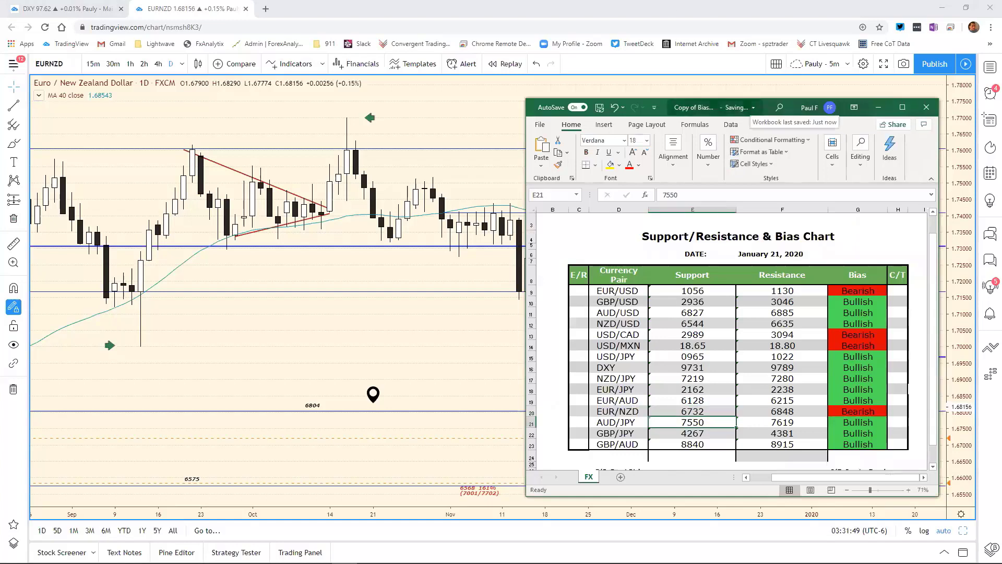
{"action": "left_click", "coordinate": [878, 107]}
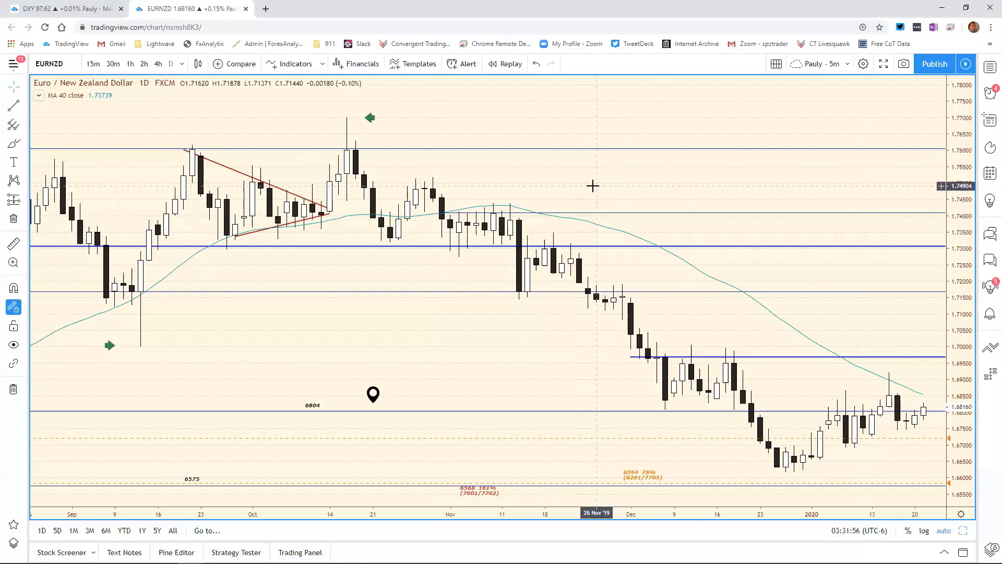
Step: Load the AUDJPY chart, zoom out to review longer-term levels and back in, then return to Excel
{"action": "type", "text": "AUD"}
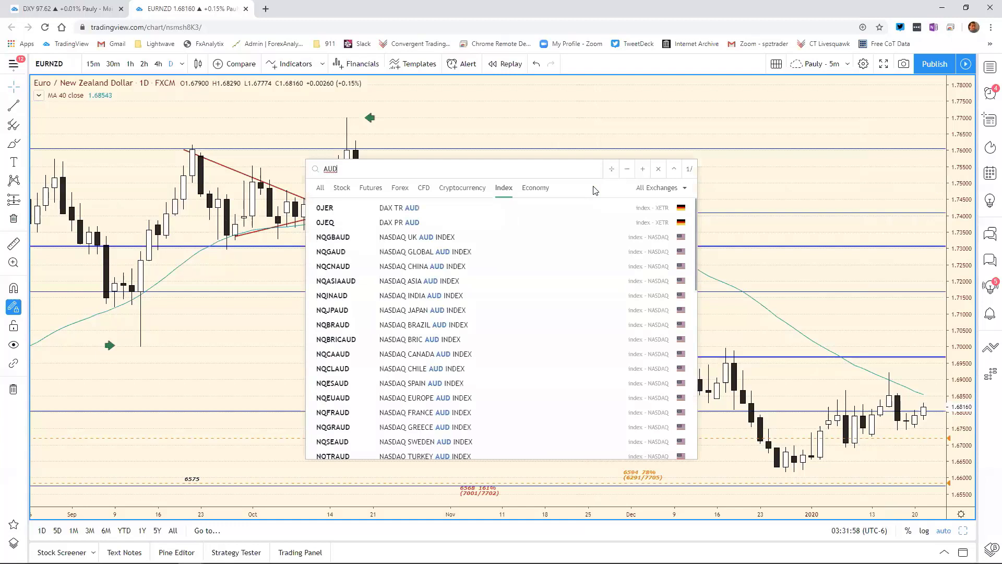
{"action": "type", "text": "JPY"}
{"action": "key", "text": "Return"}
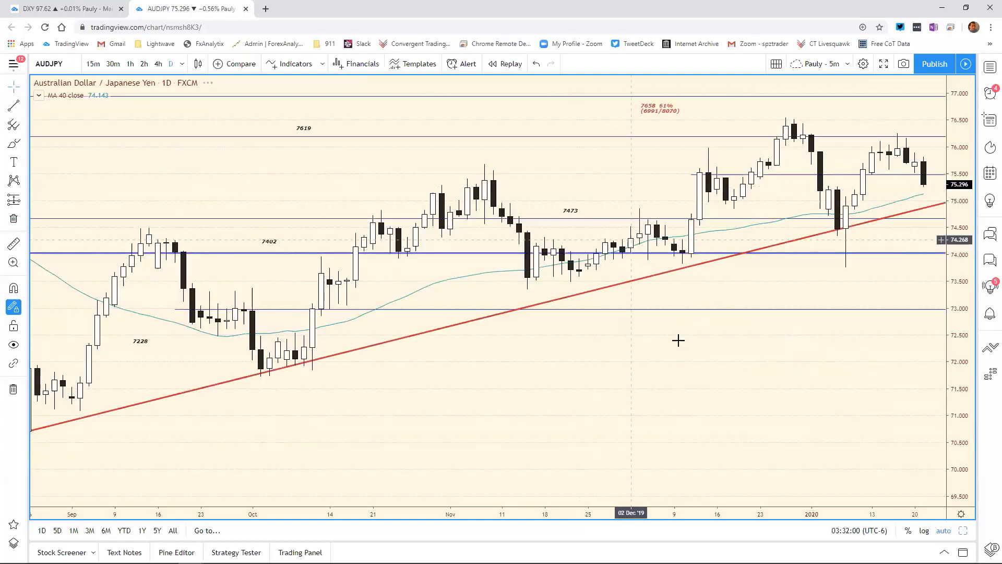
{"action": "scroll", "coordinate": [657, 515], "scroll_direction": "down", "scroll_amount": 2}
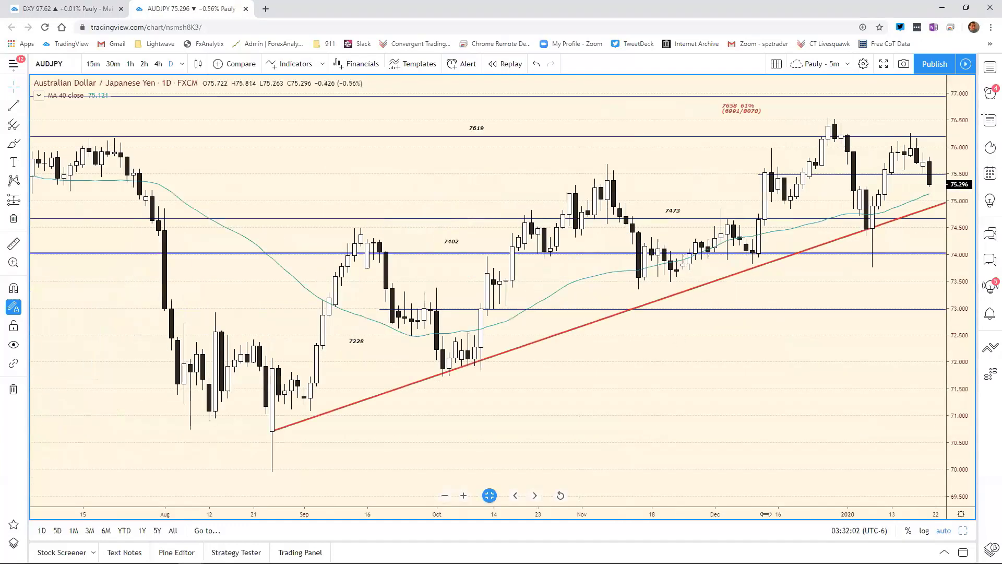
{"action": "scroll", "coordinate": [783, 508], "scroll_direction": "down", "scroll_amount": 3}
{"action": "scroll", "coordinate": [788, 506], "scroll_direction": "down", "scroll_amount": 3}
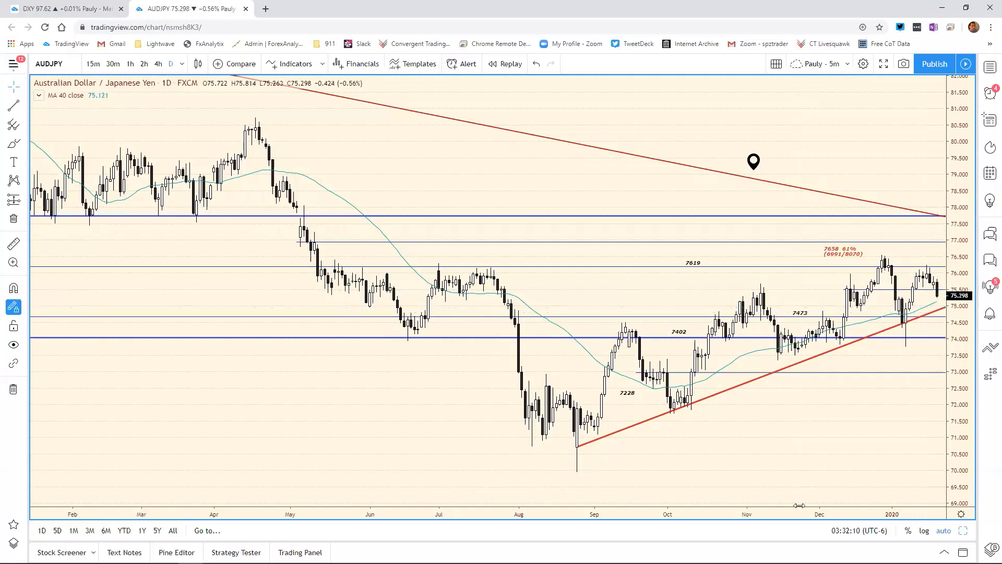
{"action": "scroll", "coordinate": [752, 499], "scroll_direction": "up", "scroll_amount": 2}
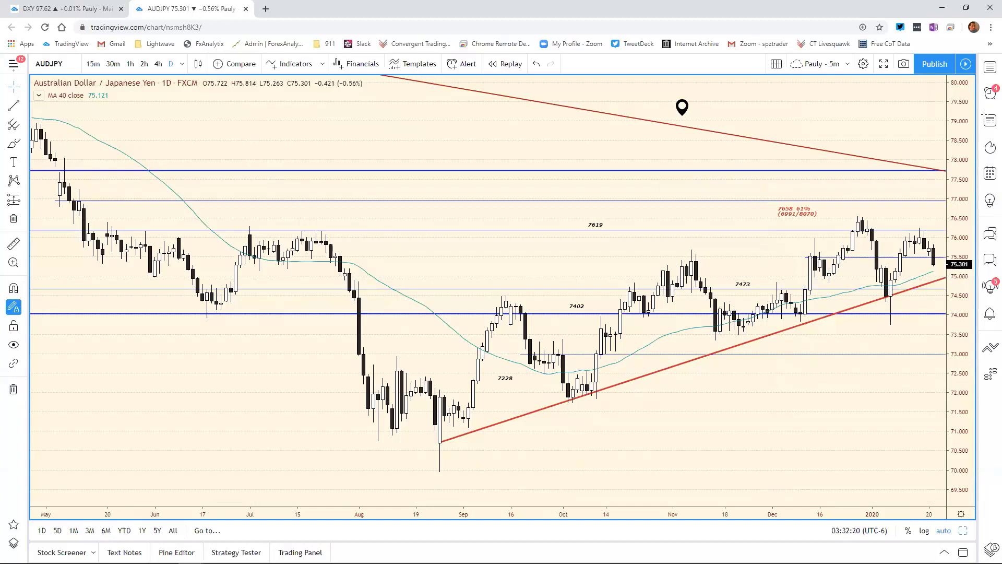
{"action": "key", "text": "alt+Tab"}
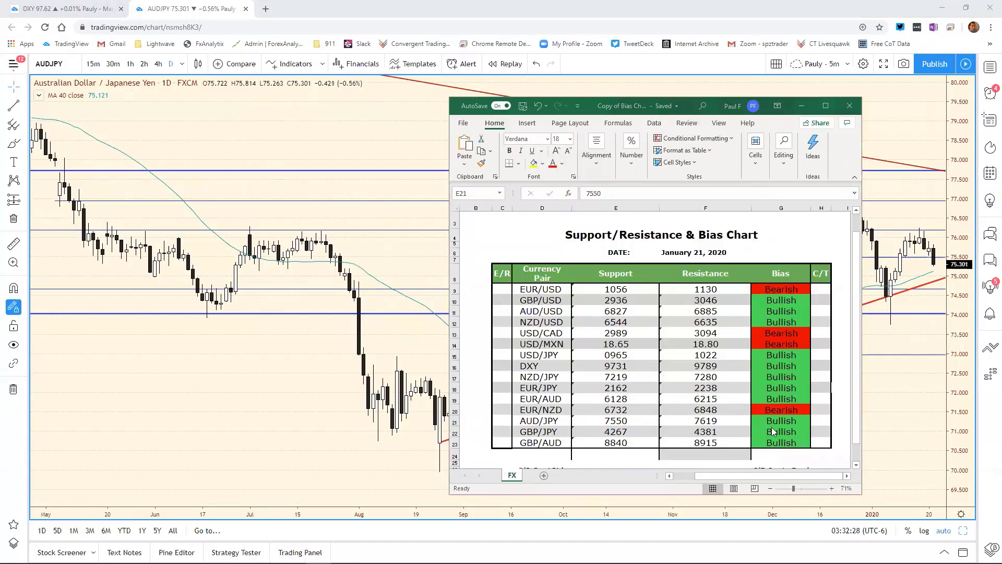
Step: Replace the AUD/JPY support 7550 with 7488 in E21, then switch back to the chart
{"action": "left_click", "coordinate": [622, 420]}
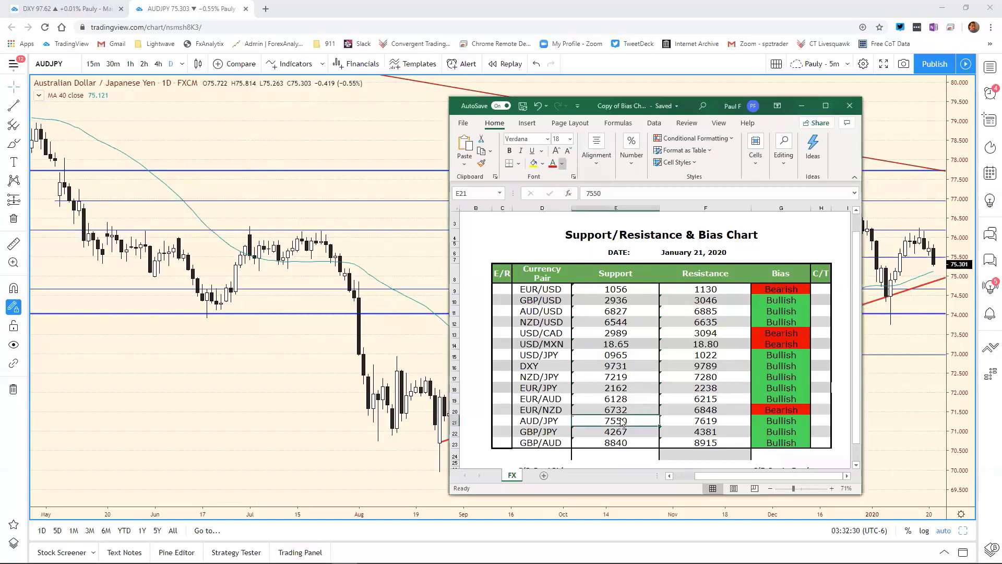
{"action": "double_click", "coordinate": [585, 193]}
{"action": "type", "text": "74"}
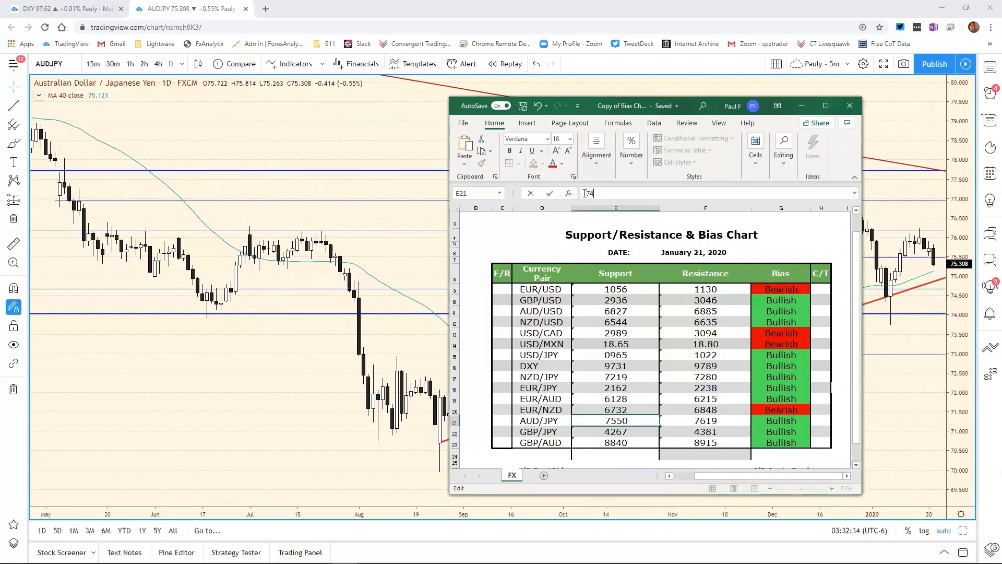
{"action": "type", "text": "88"}
{"action": "key", "text": "Return"}
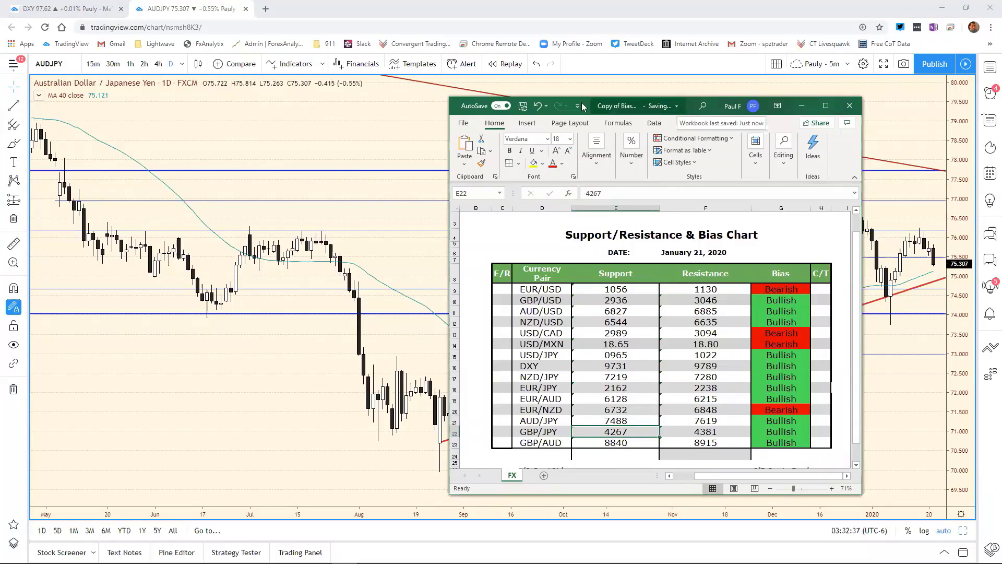
{"action": "key", "text": "alt+Tab"}
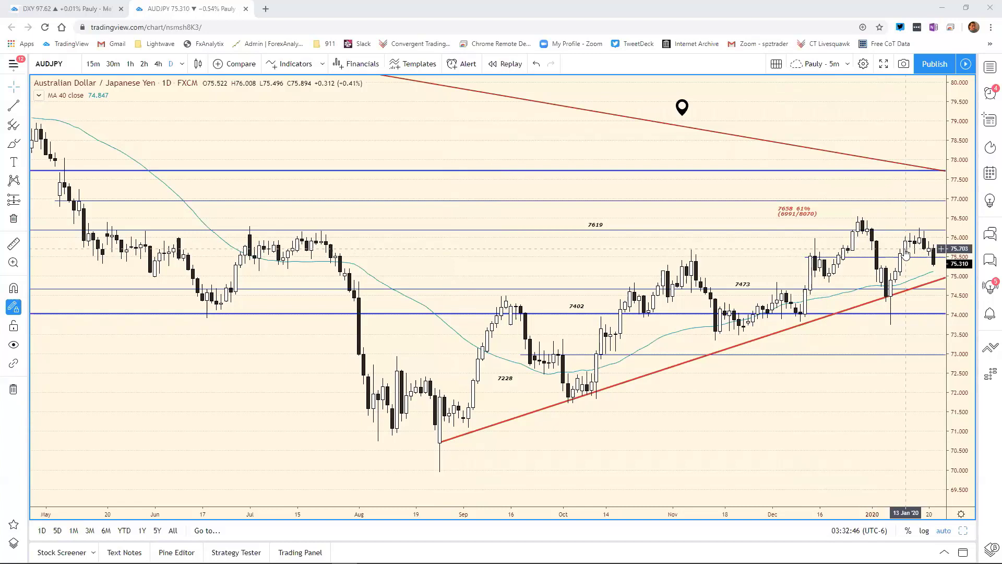
Step: Zoom into the Dec–Jan AUDJPY daily candles, then bring the bias chart spreadsheet forward
{"action": "scroll", "coordinate": [678, 494], "scroll_direction": "up", "scroll_amount": 3}
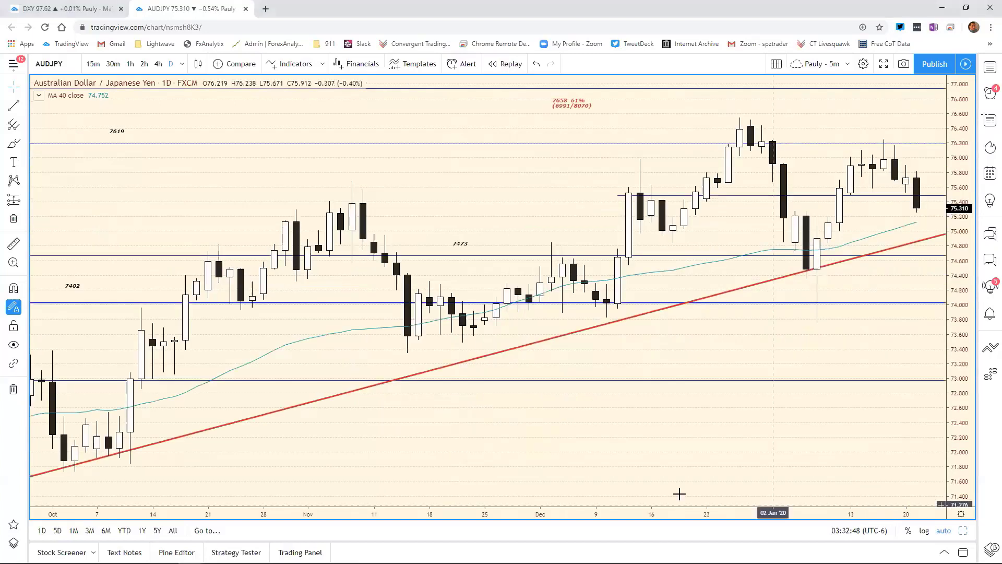
{"action": "scroll", "coordinate": [679, 494], "scroll_direction": "up", "scroll_amount": 3}
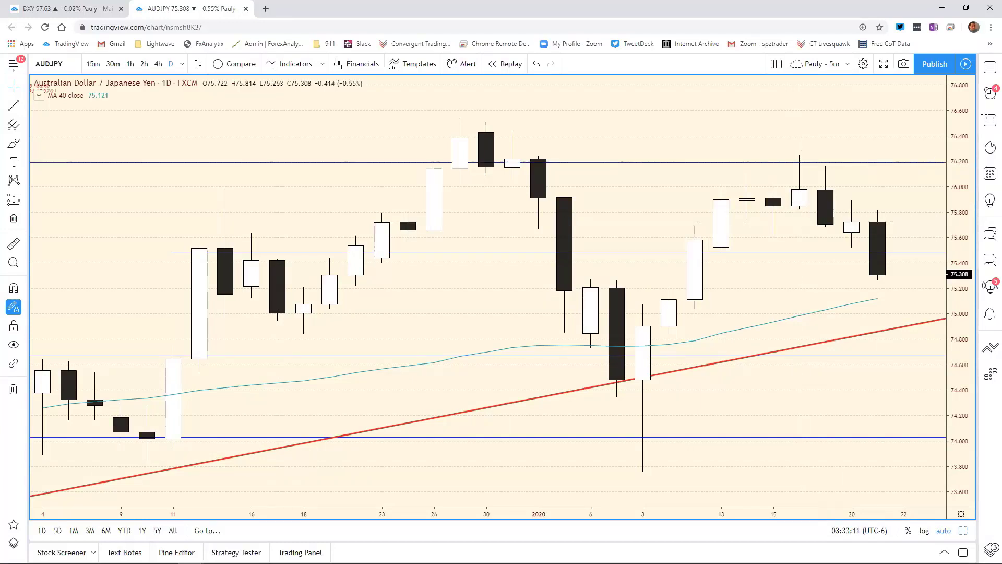
{"action": "key", "text": "alt+Tab"}
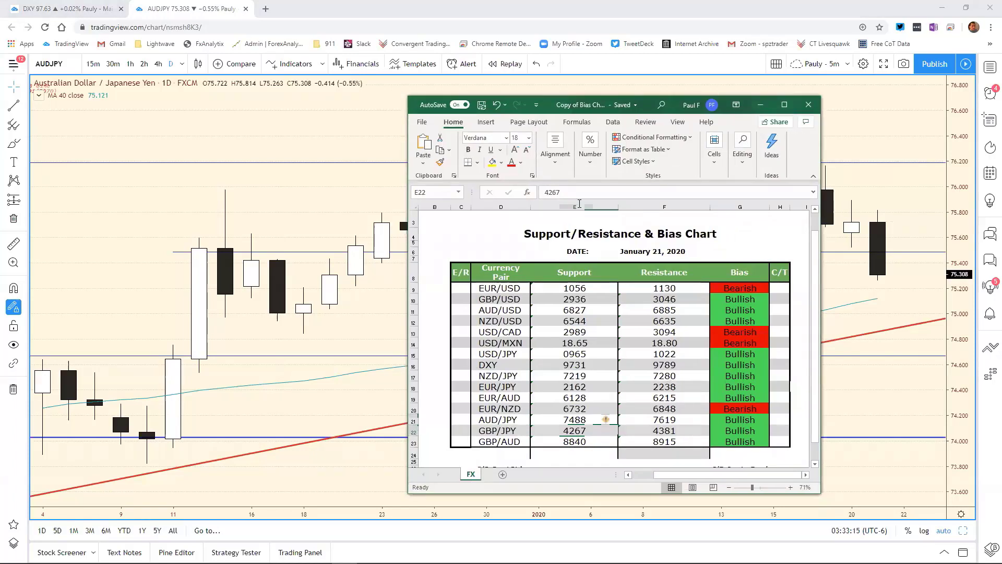
Step: Change the AUD/JPY resistance in F21 from 7619 to 7572, then minimize Excel
{"action": "left_click", "coordinate": [563, 192]}
{"action": "key", "text": "BackSpace"}
{"action": "key", "text": "BackSpace"}
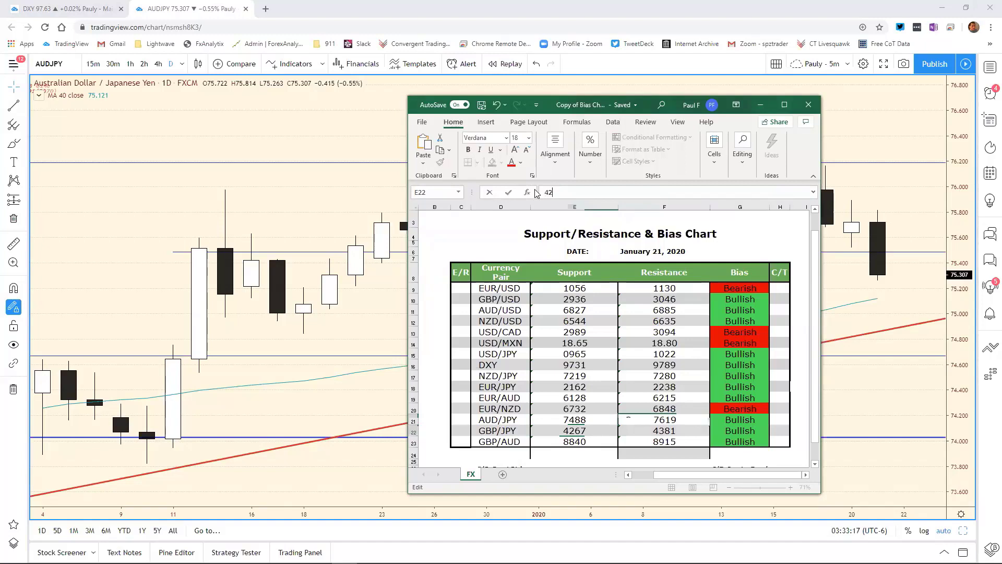
{"action": "type", "text": "7272"}
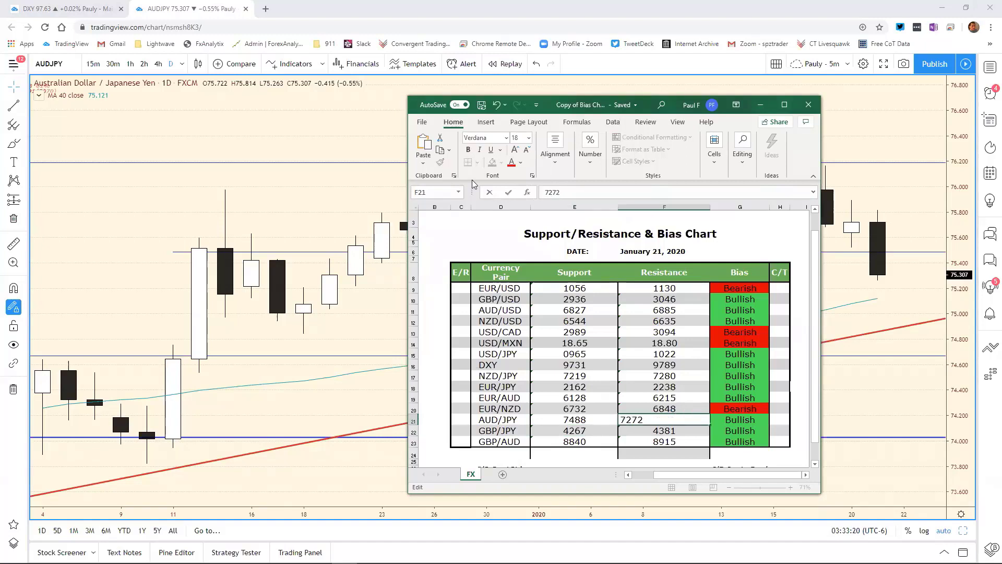
{"action": "key", "text": "BackSpace"}
{"action": "key", "text": "BackSpace"}
{"action": "key", "text": "BackSpace"}
{"action": "type", "text": "572"}
{"action": "key", "text": "Return"}
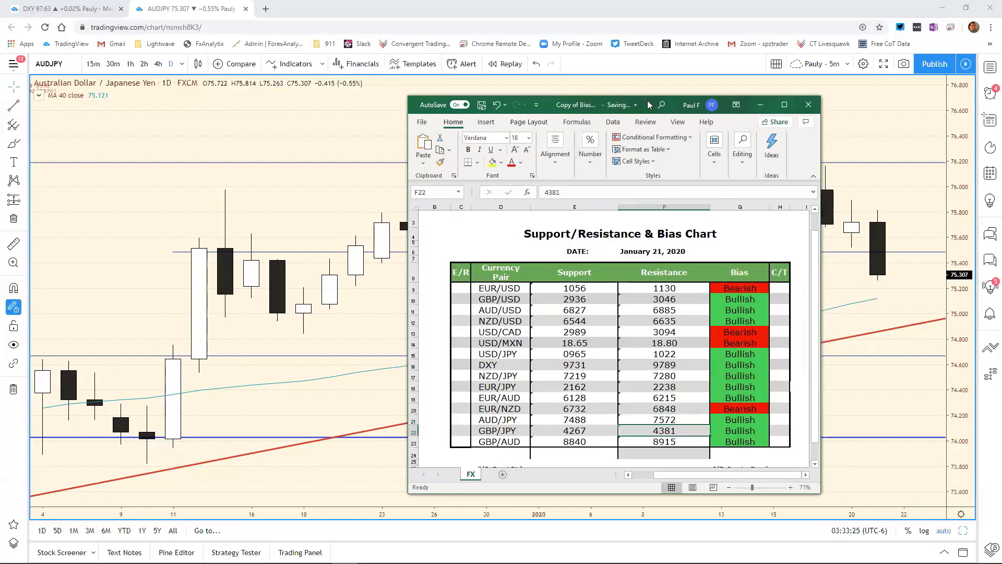
{"action": "left_click", "coordinate": [826, 261]}
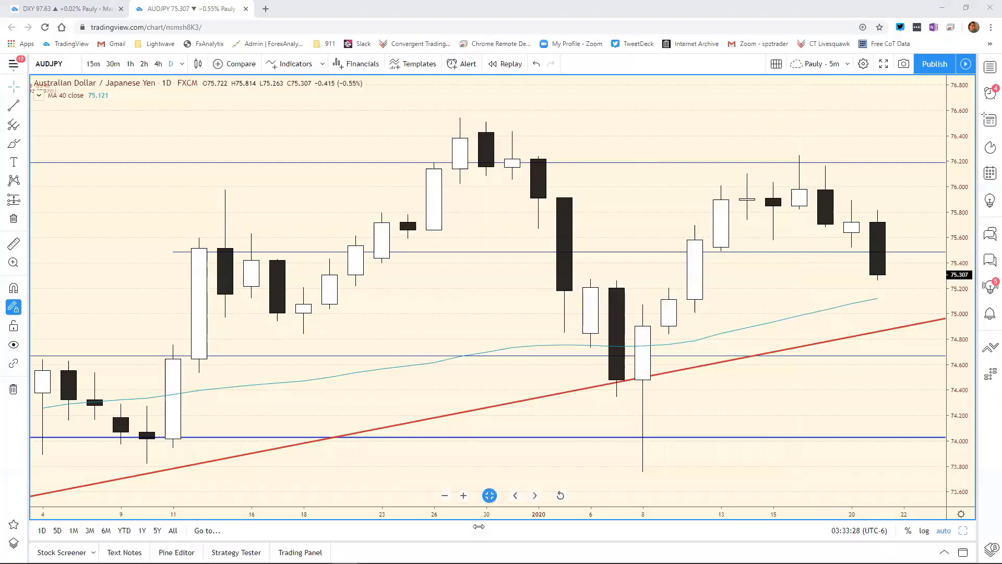
Step: Zoom the AUDJPY daily chart out to May, showing its 7473 and 7619 levels
{"action": "scroll", "coordinate": [678, 490], "scroll_direction": "down", "scroll_amount": 5}
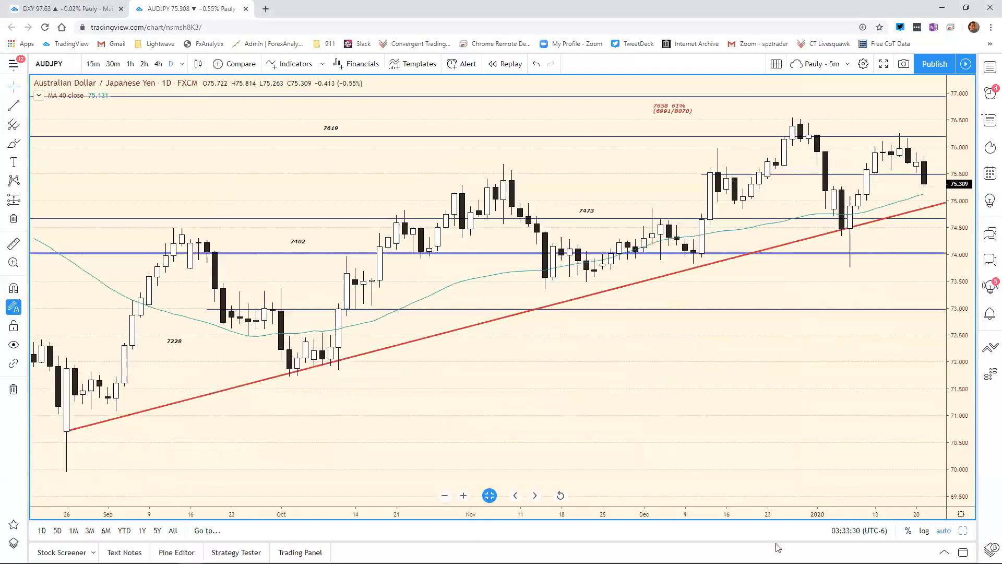
{"action": "scroll", "coordinate": [488, 292], "scroll_direction": "down", "scroll_amount": 1}
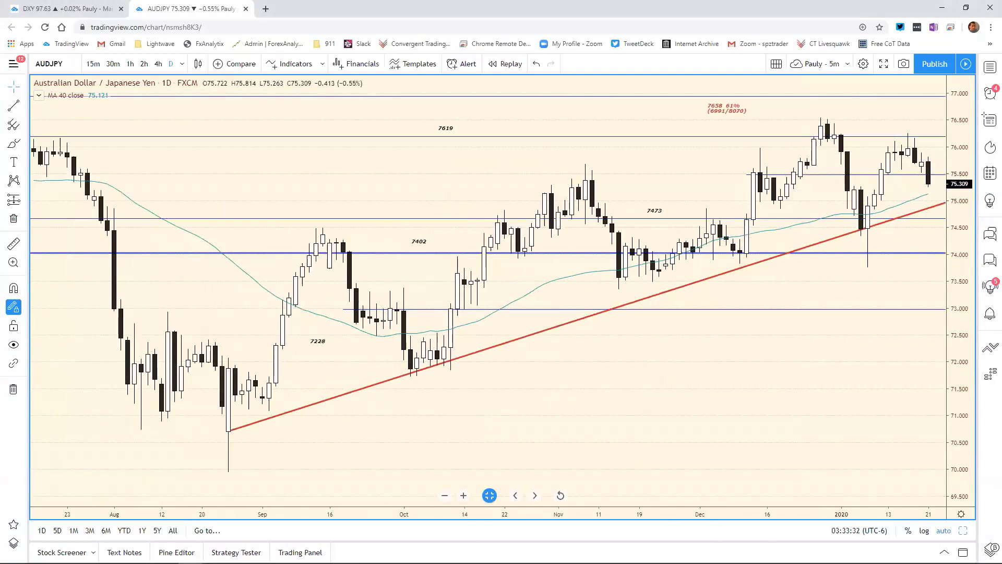
{"action": "scroll", "coordinate": [488, 293], "scroll_direction": "down", "scroll_amount": 1}
{"action": "scroll", "coordinate": [488, 292], "scroll_direction": "down", "scroll_amount": 1}
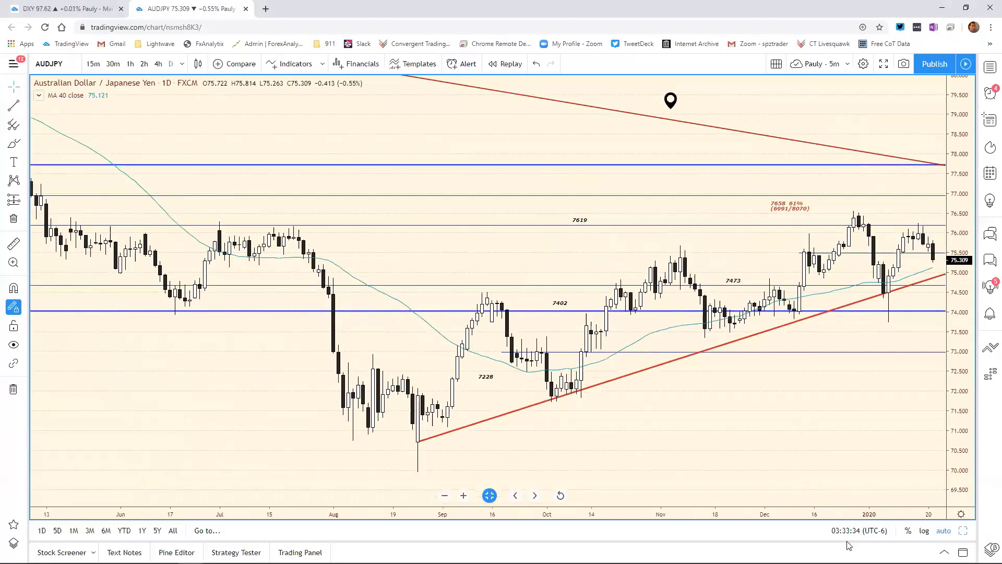
{"action": "scroll", "coordinate": [609, 192], "scroll_direction": "down", "scroll_amount": 1}
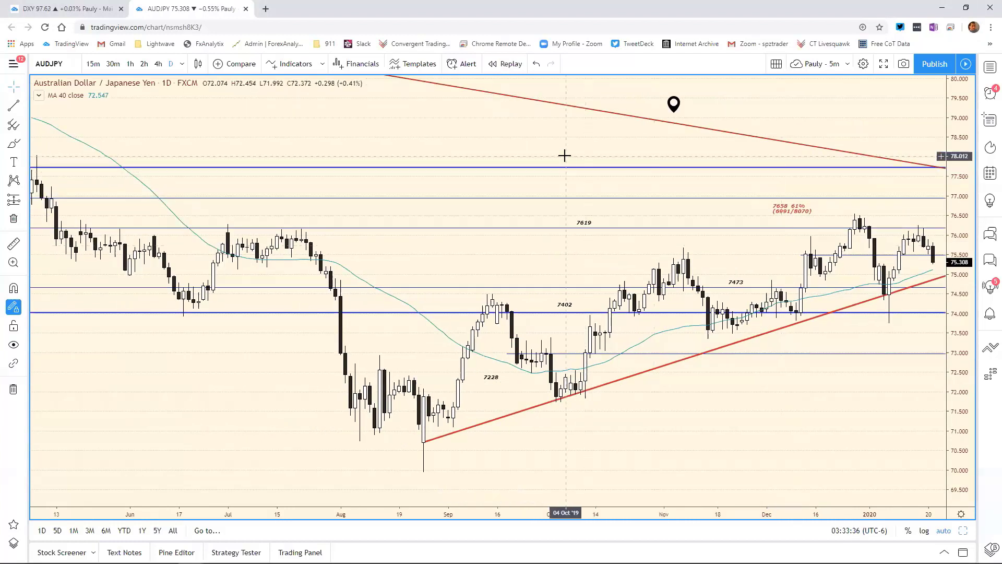
Step: Load the GBPJPY daily chart and zoom in, spreading its recent bars
{"action": "type", "text": "GBPJ"}
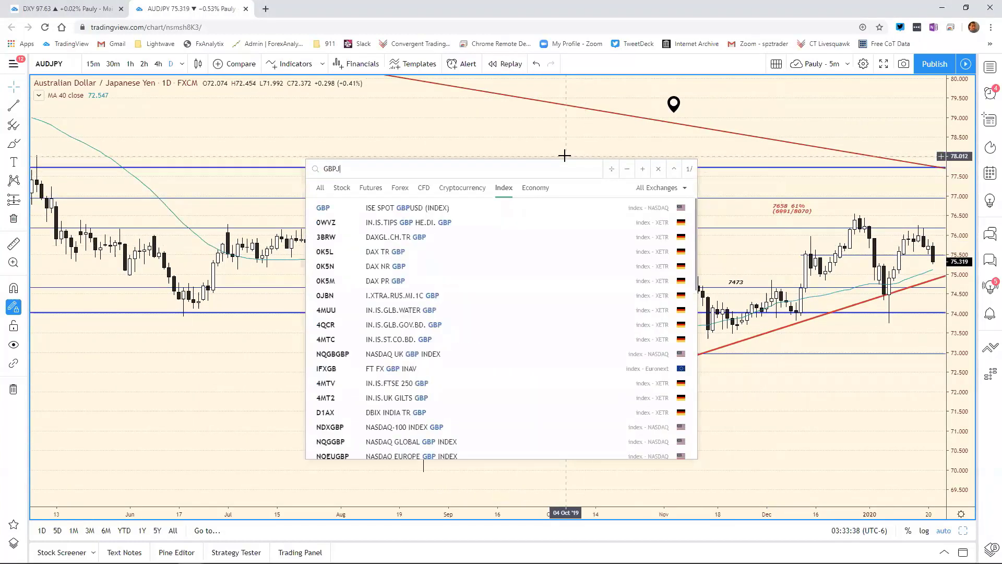
{"action": "type", "text": "PY"}
{"action": "key", "text": "Return"}
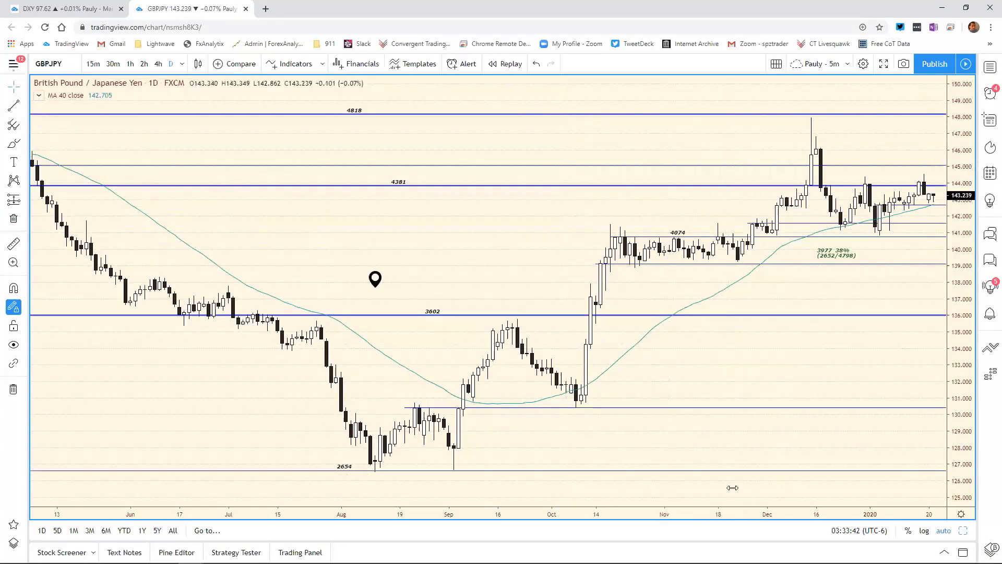
{"action": "scroll", "coordinate": [749, 521], "scroll_direction": "up", "scroll_amount": 1}
{"action": "scroll", "coordinate": [749, 522], "scroll_direction": "up", "scroll_amount": 1}
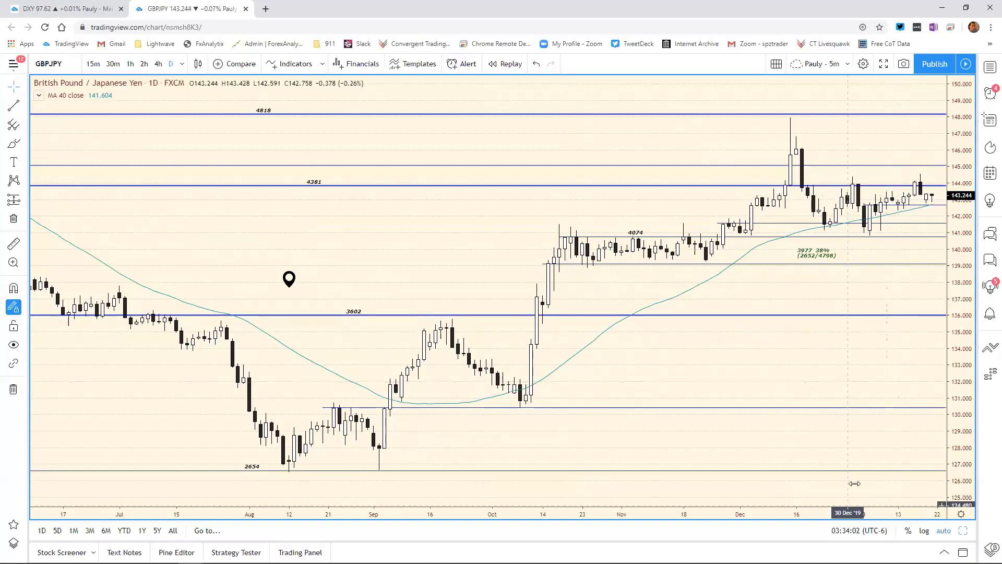
{"action": "left_click_drag", "start_coordinate": [849, 514], "coordinate": [807, 525]}
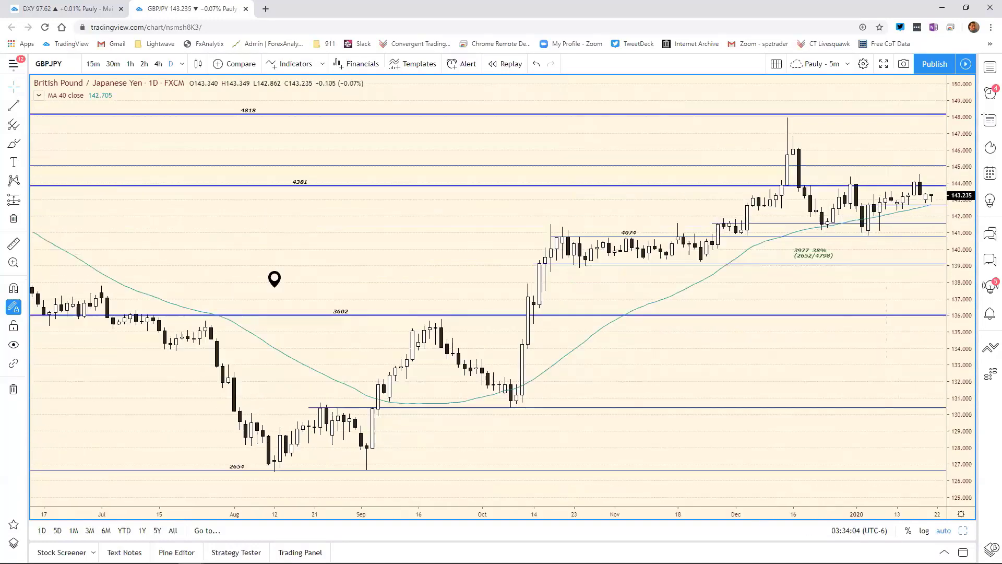
Step: Maximize the GBP/JPY 2-hour chart zoomed to two weeks, then bring Excel forward
{"action": "key", "text": "alt+Return"}
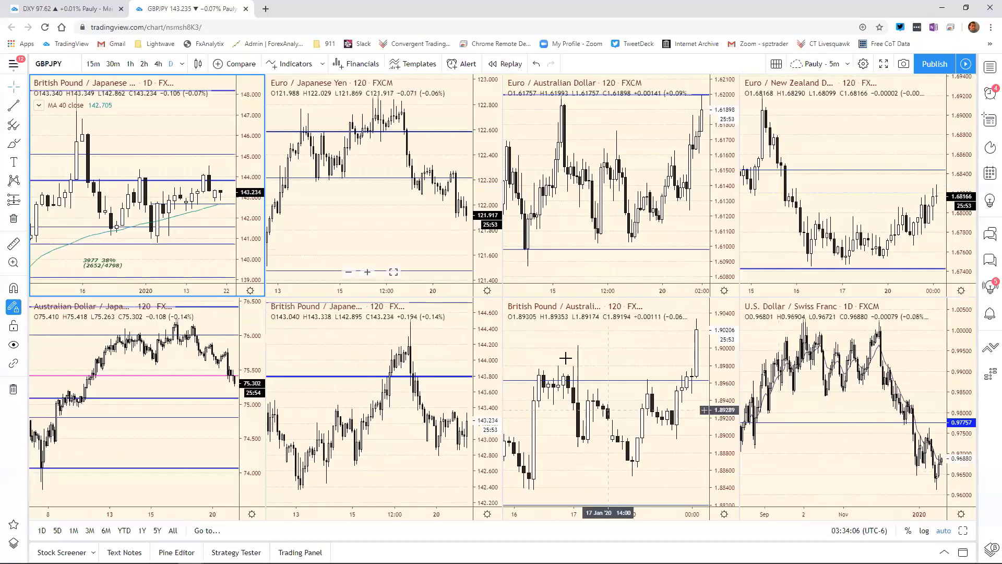
{"action": "left_click", "coordinate": [484, 355]}
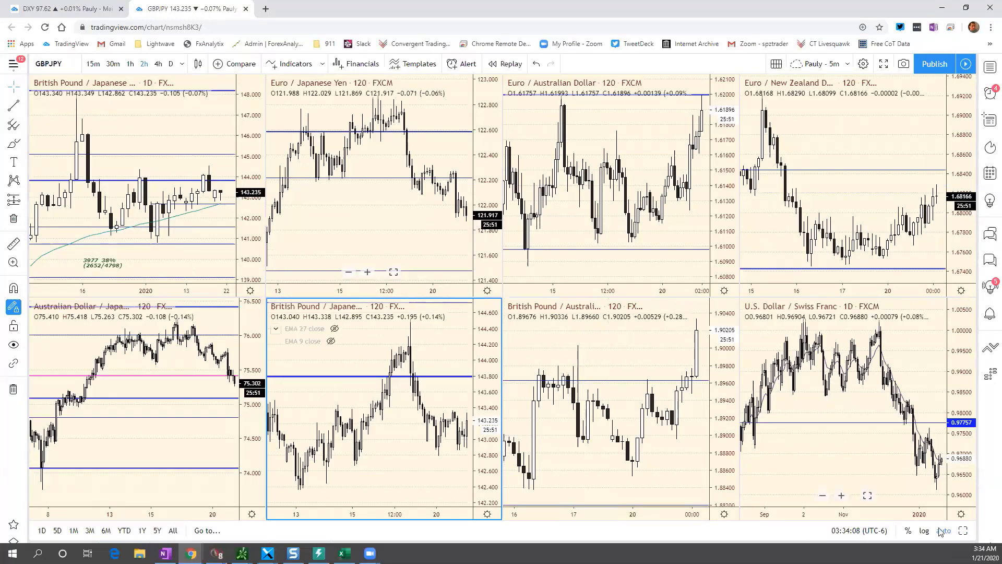
{"action": "left_click", "coordinate": [962, 531]}
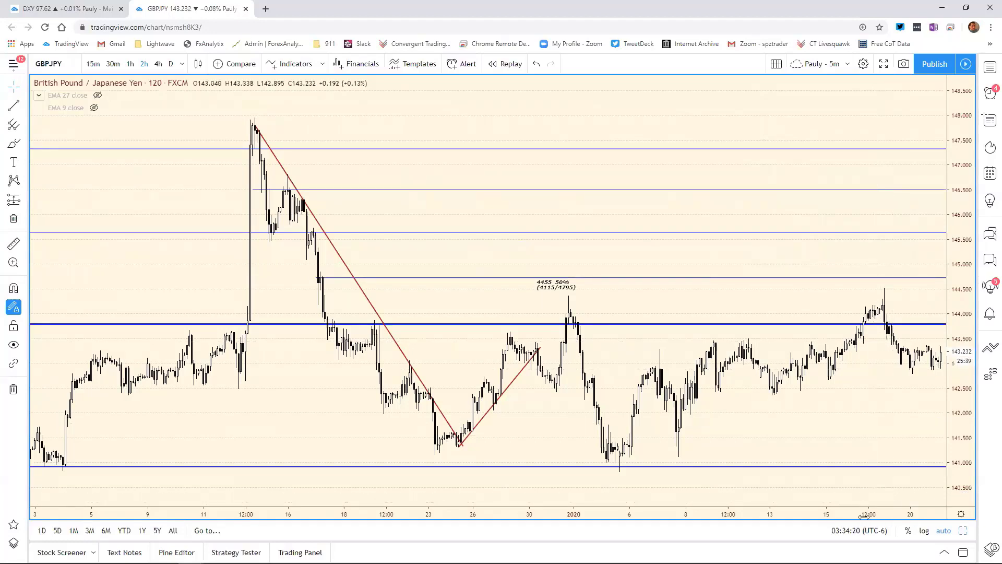
{"action": "scroll", "coordinate": [863, 517], "scroll_direction": "up", "scroll_amount": 5}
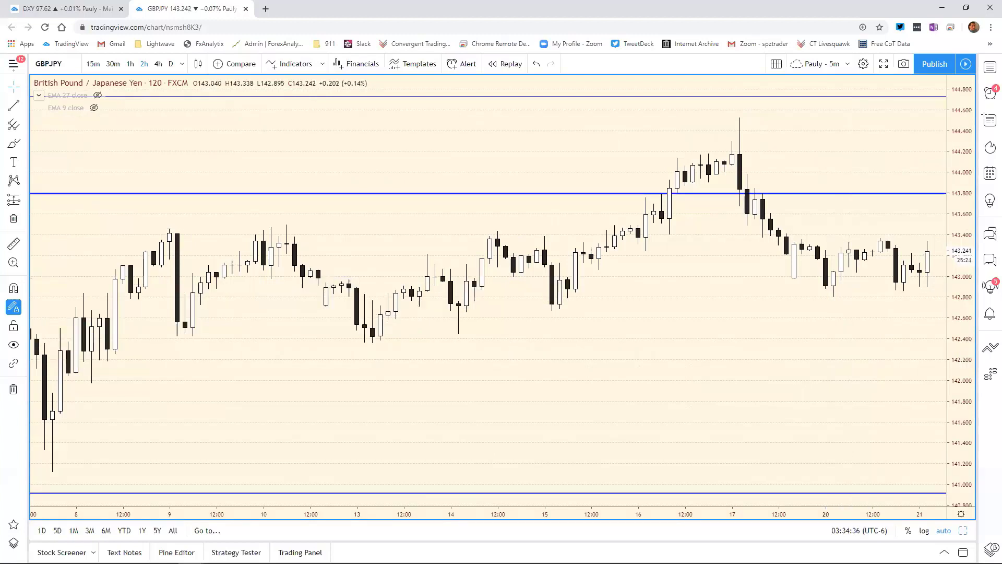
{"action": "key", "text": "alt+Tab"}
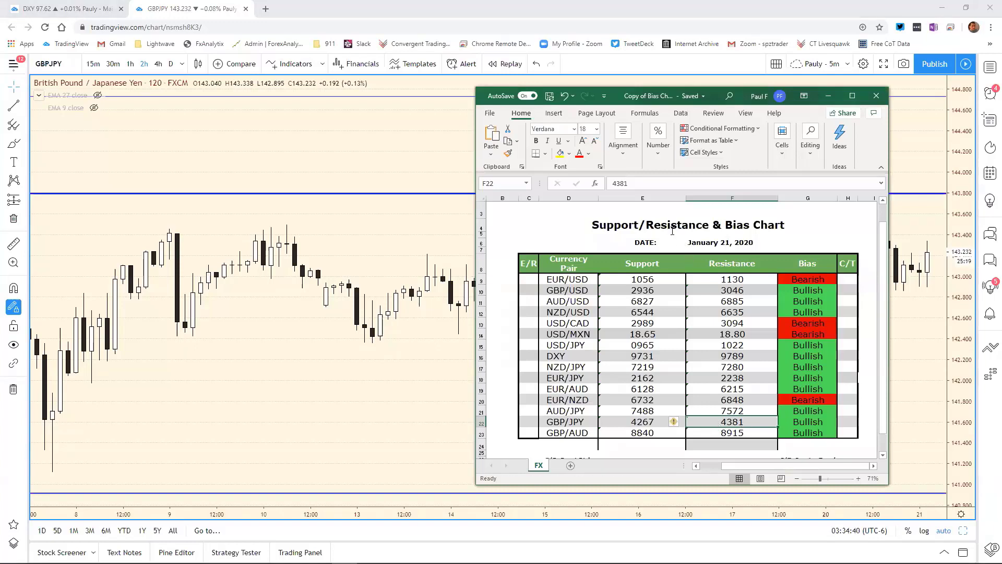
Step: Set the GBP/JPY resistance in F22 to 4345 instead of 4381, checking the chart
{"action": "left_click", "coordinate": [629, 182]}
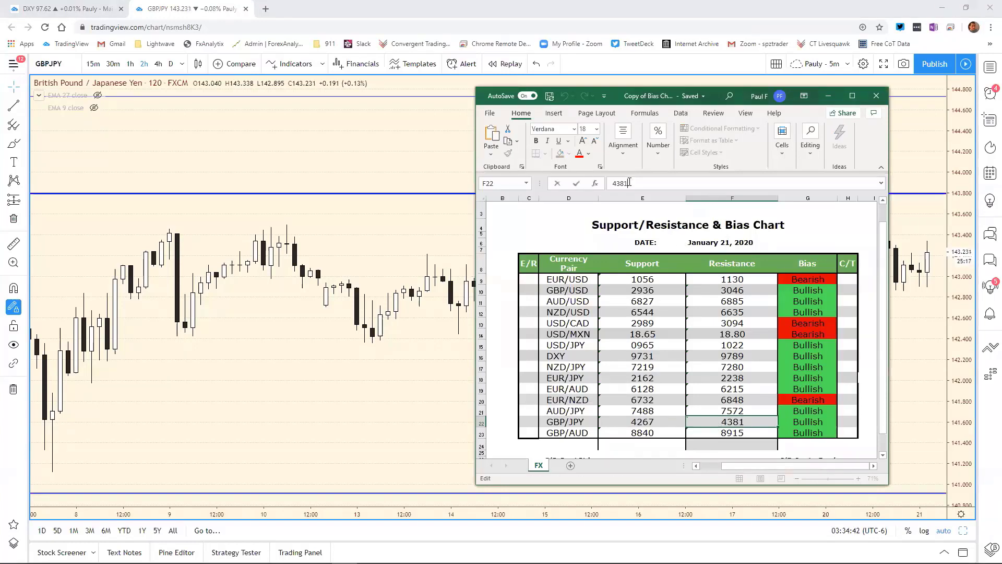
{"action": "key", "text": "BackSpace"}
{"action": "key", "text": "BackSpace"}
{"action": "key", "text": "BackSpace"}
{"action": "type", "text": "431"}
{"action": "key", "text": "BackSpace"}
{"action": "key", "text": "Return"}
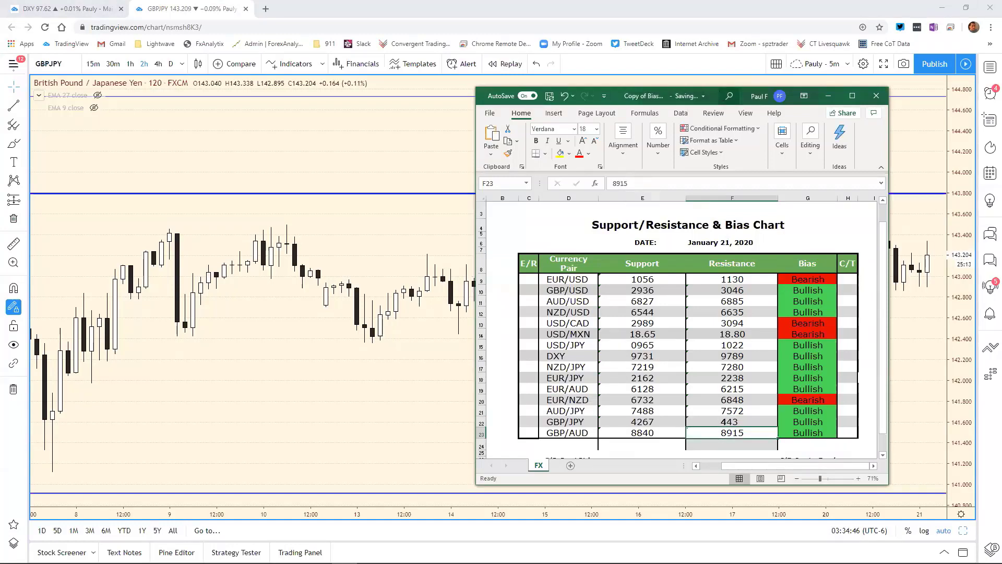
{"action": "left_click", "coordinate": [828, 95]}
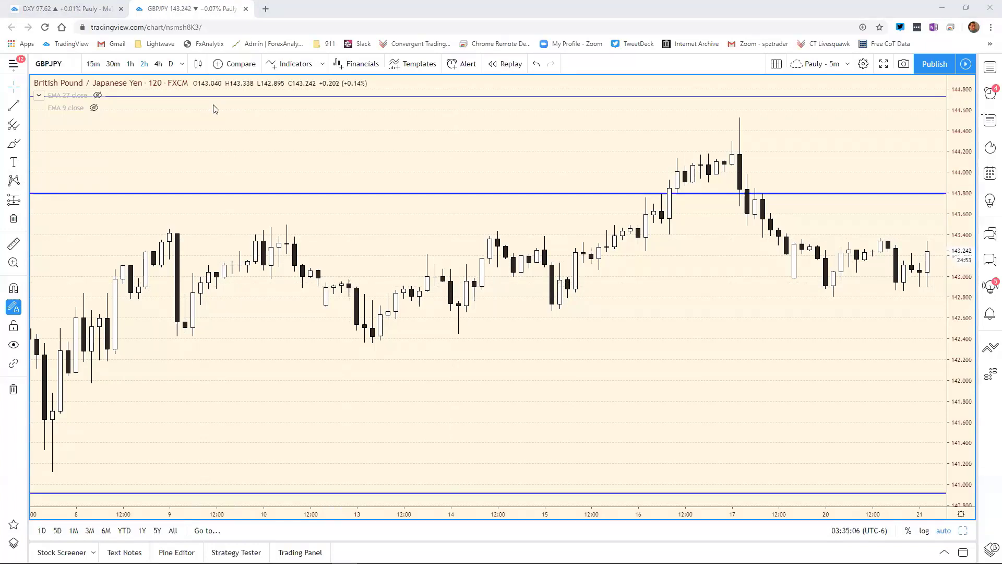
{"action": "key", "text": "alt+Tab"}
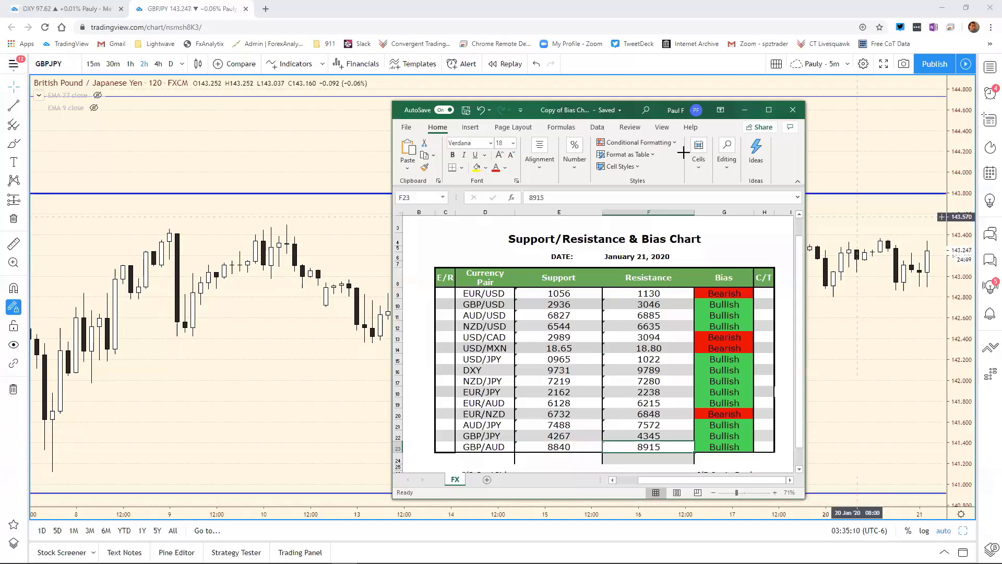
Step: Change the GBP/JPY support in E22 from 4267 to 4295
{"action": "left_click", "coordinate": [570, 434]}
{"action": "left_click", "coordinate": [520, 196]}
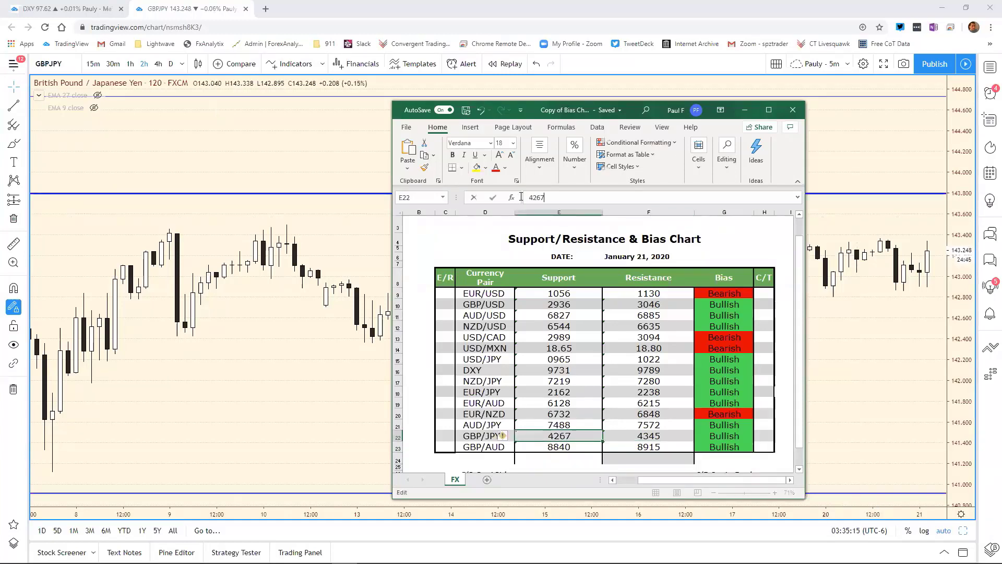
{"action": "key", "text": "BackSpace"}
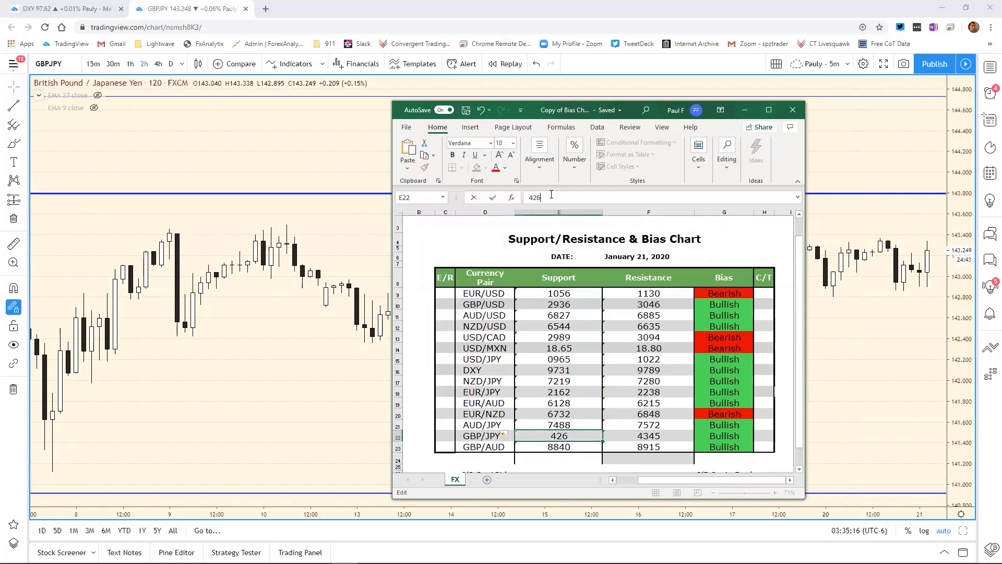
{"action": "type", "text": "5"}
{"action": "key", "text": "Return"}
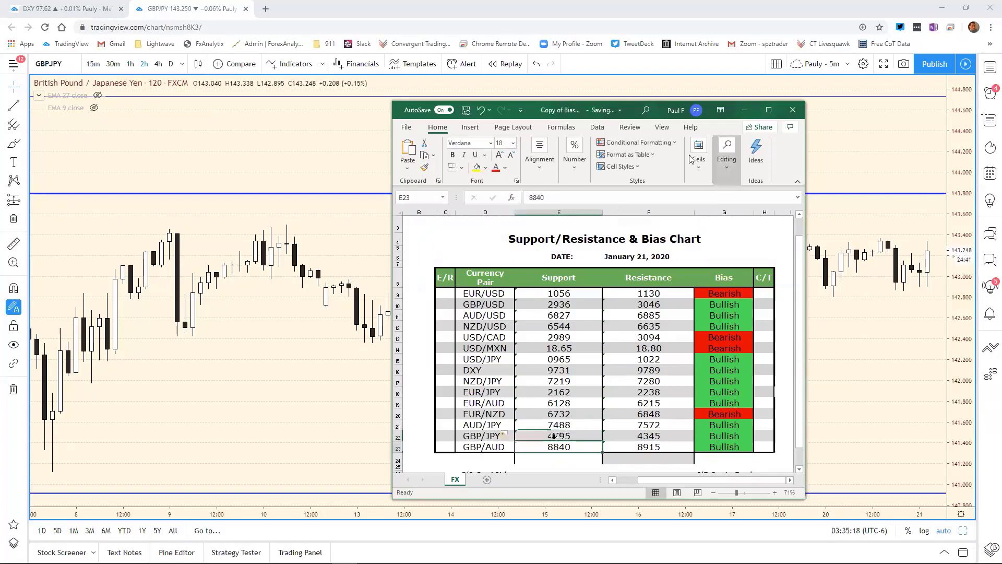
Step: Minimize Excel, return to the eight-chart grid, and select the GBP/JPY daily chart
{"action": "left_click", "coordinate": [745, 109]}
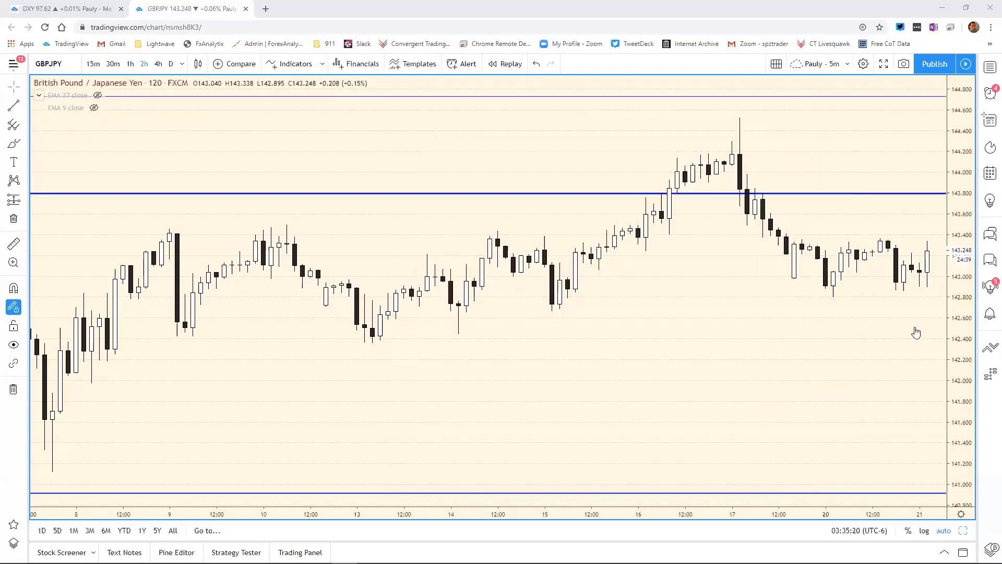
{"action": "left_click", "coordinate": [963, 531]}
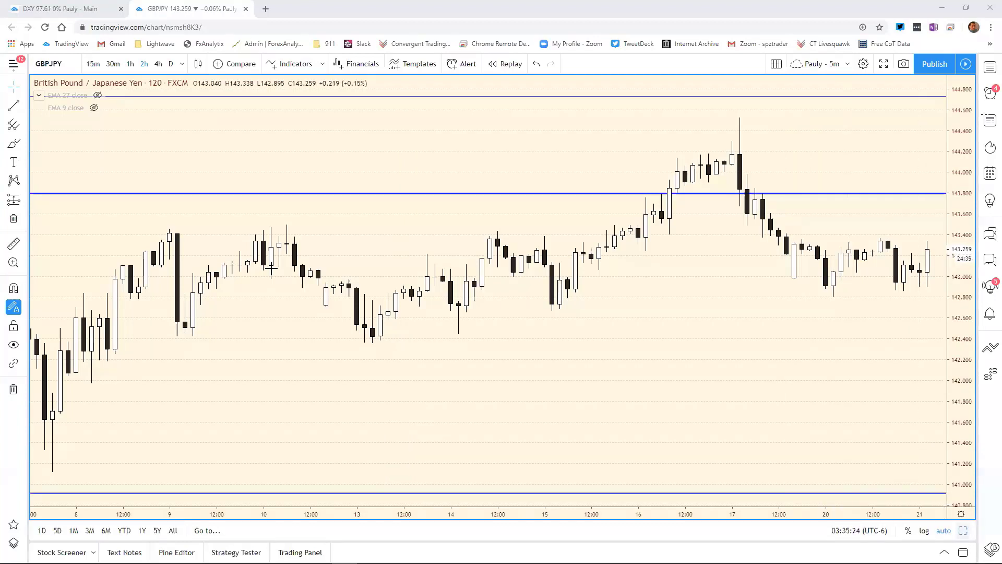
{"action": "left_click", "coordinate": [241, 94]}
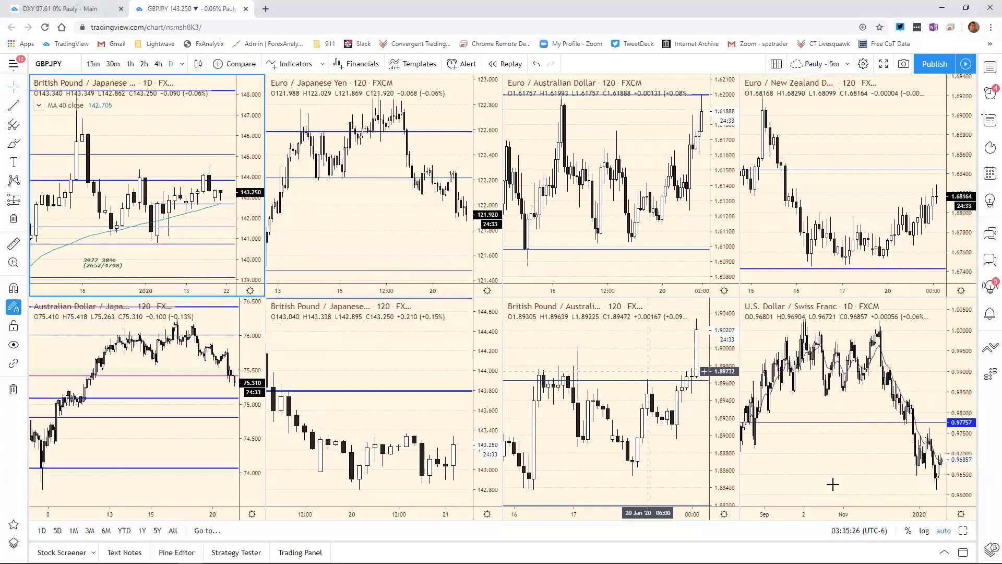
Step: Maximize the daily chart, switch it to GBPAUD, and zoom out to December 2018
{"action": "key", "text": "alt+Return"}
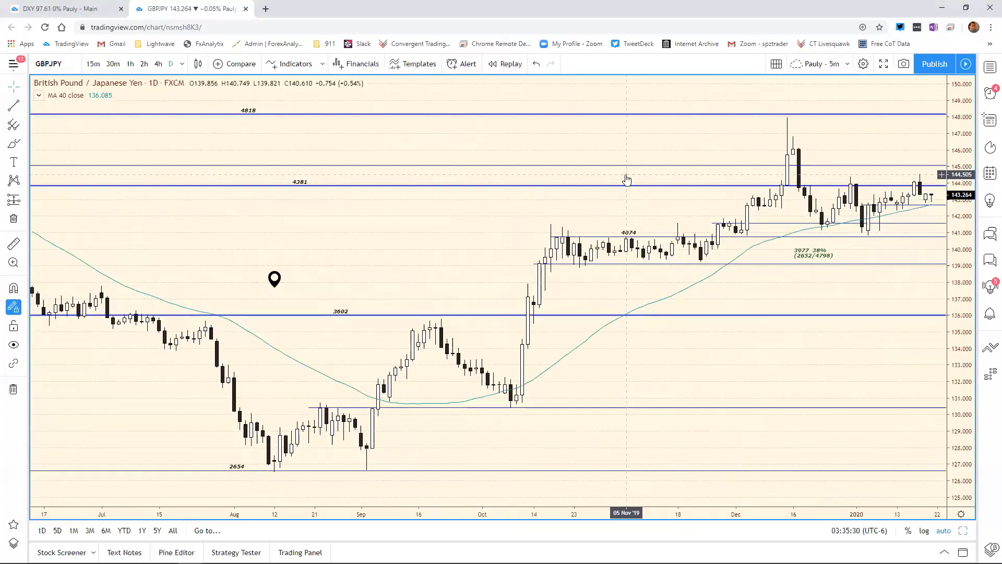
{"action": "type", "text": "GBPAUD"}
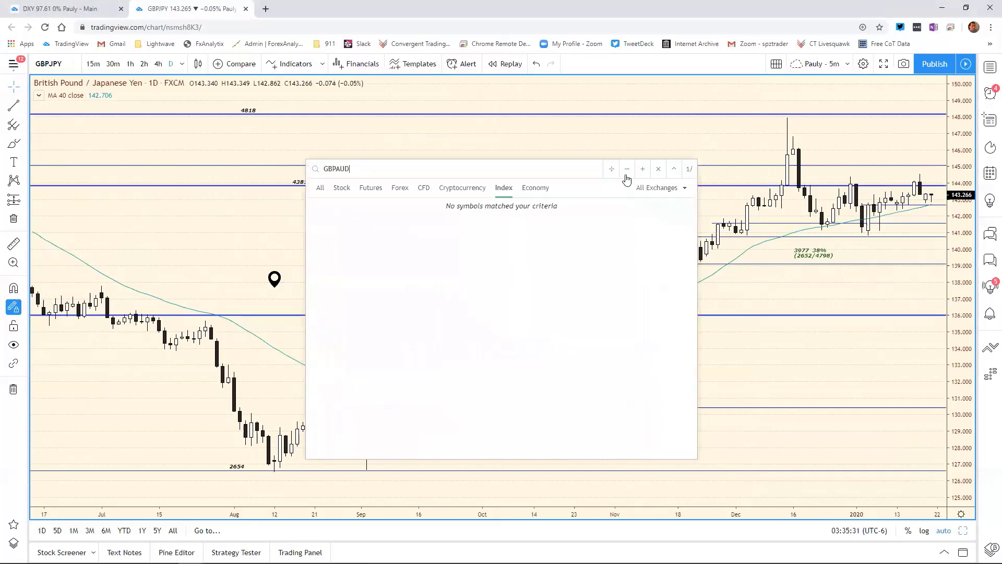
{"action": "key", "text": "Return"}
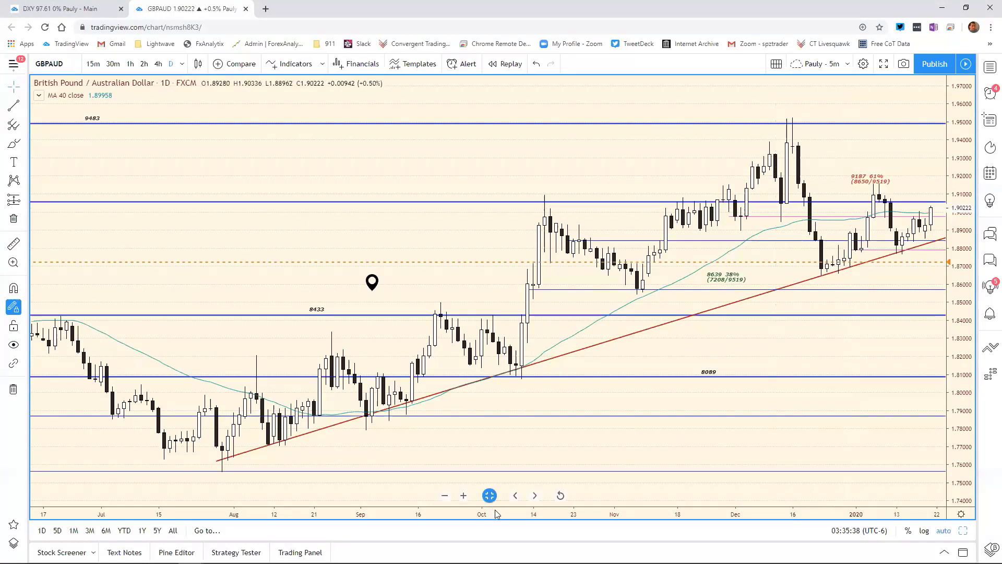
{"action": "scroll", "coordinate": [709, 512], "scroll_direction": "down", "scroll_amount": 5}
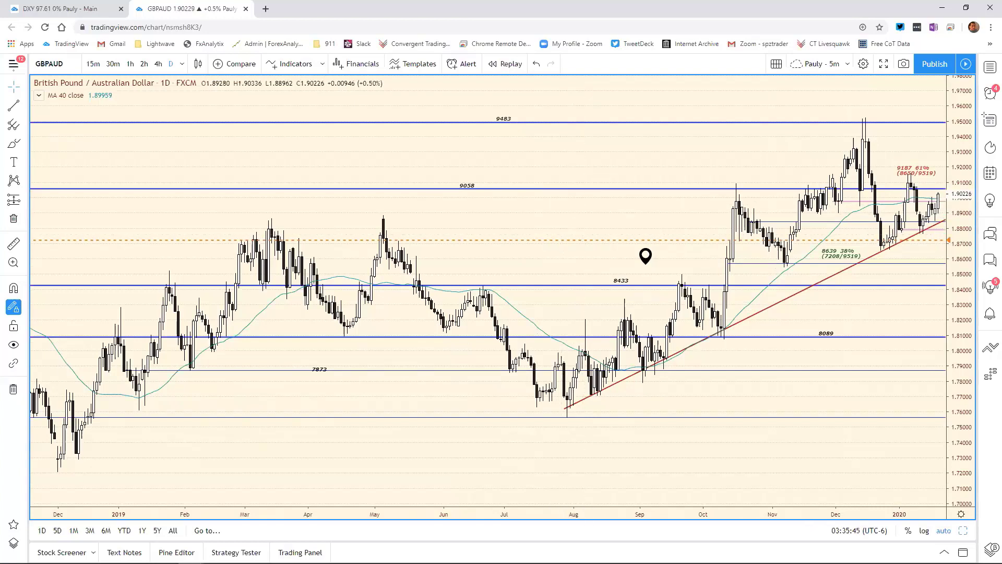
Step: Replace the GBP/AUD resistance 8915 with 9058 in F23, then return to TradingView
{"action": "key", "text": "alt+Tab"}
{"action": "left_click", "coordinate": [694, 409]}
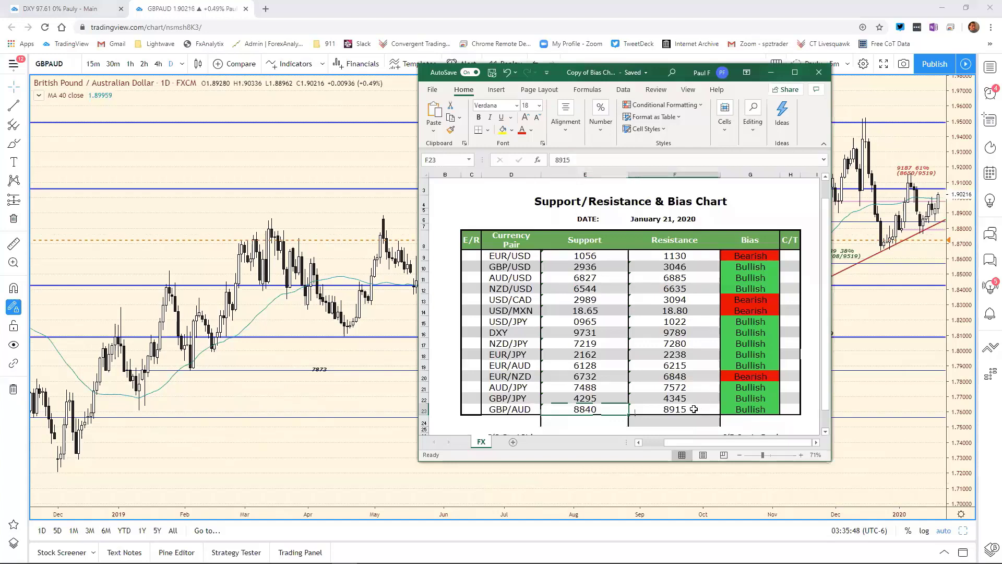
{"action": "double_click", "coordinate": [562, 160]}
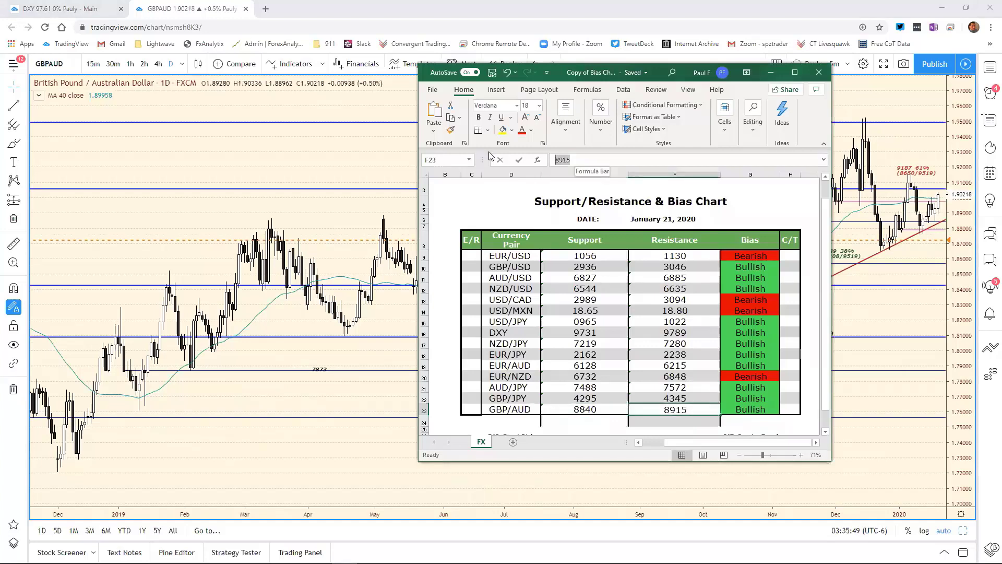
{"action": "type", "text": "9058"}
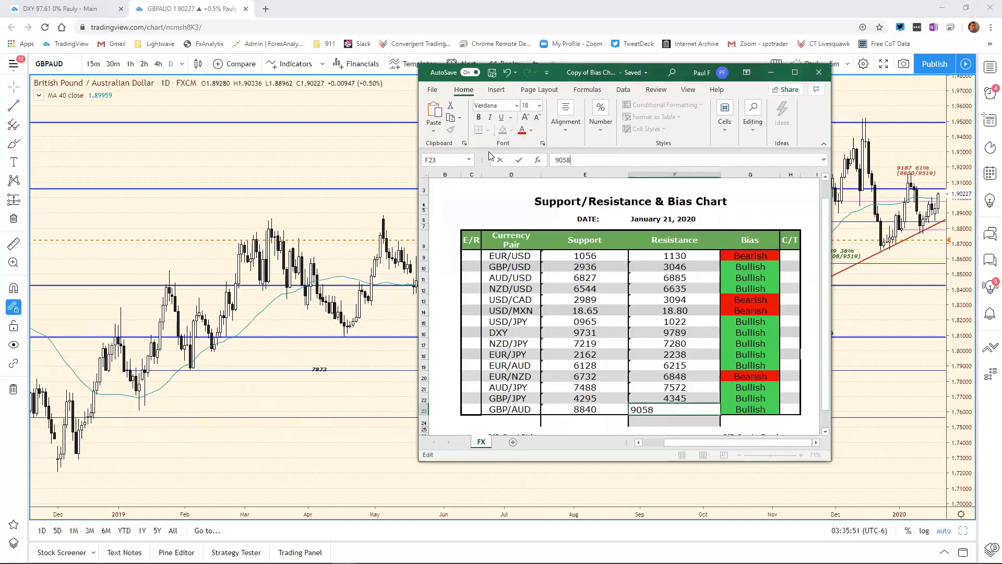
{"action": "key", "text": "Return"}
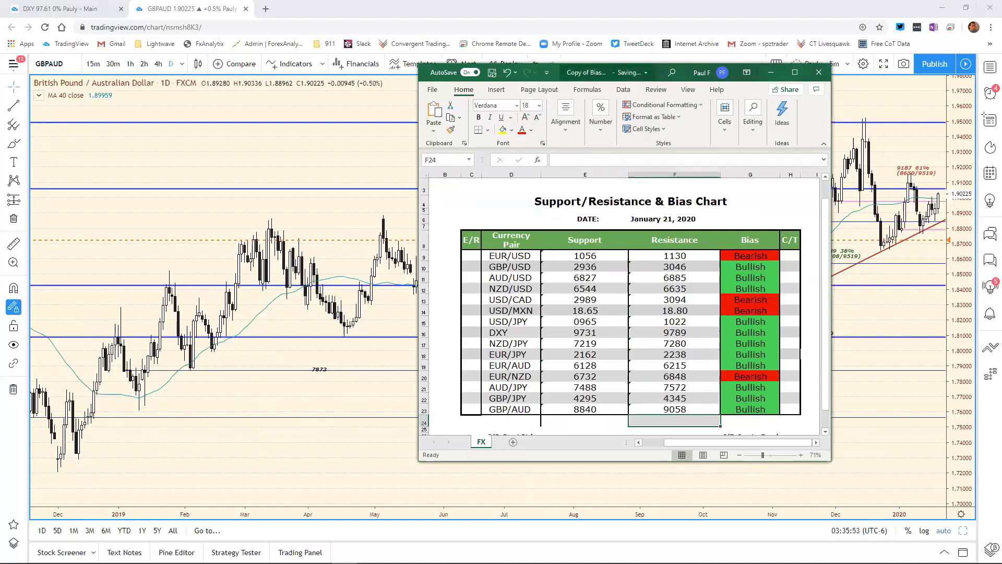
{"action": "key", "text": "alt+Tab"}
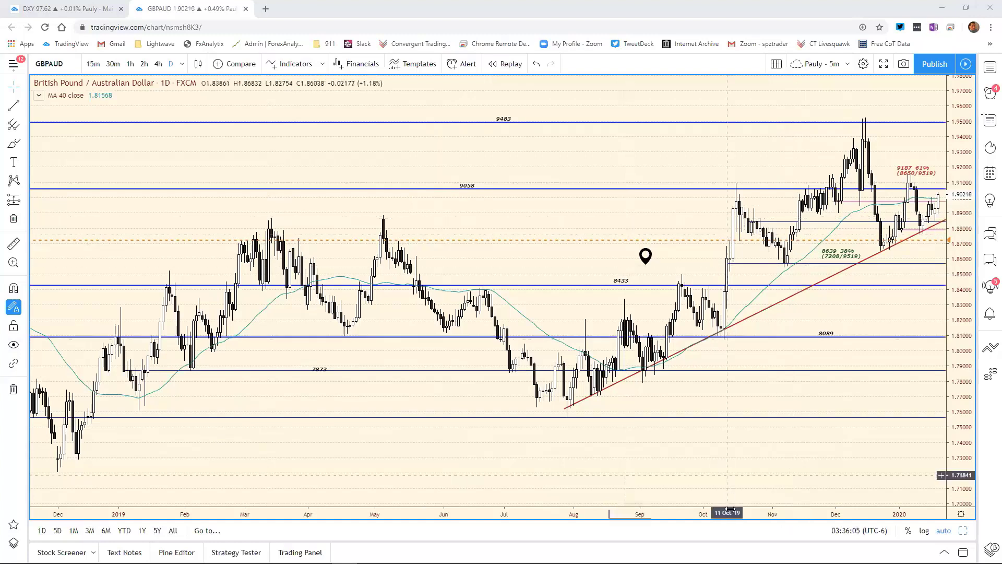
Step: Maximize the GBP/AUD 120-minute chart from the grid, then bring the bias spreadsheet forward
{"action": "left_click_drag", "start_coordinate": [729, 509], "coordinate": [850, 510]}
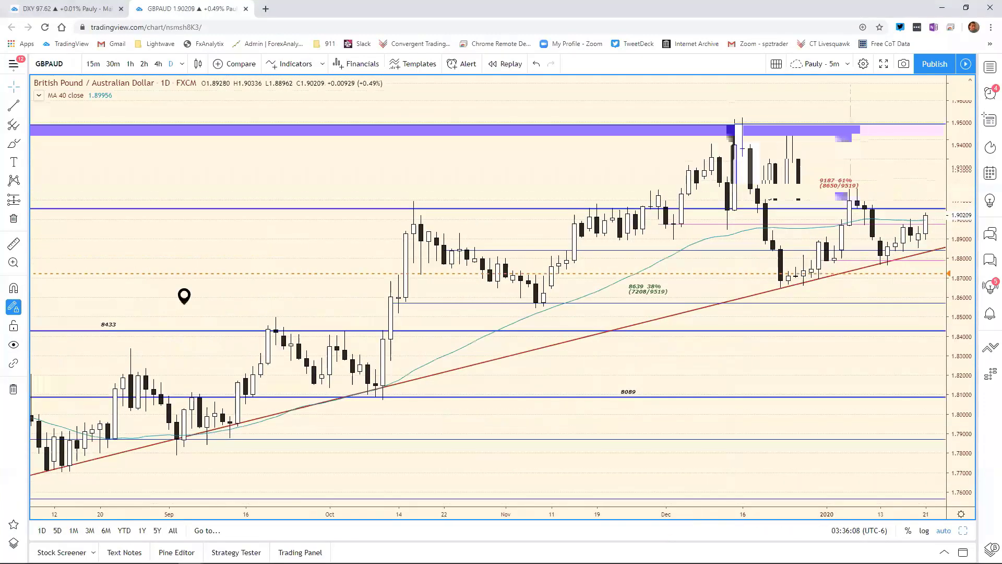
{"action": "scroll", "coordinate": [488, 292], "scroll_direction": "down", "scroll_amount": 5}
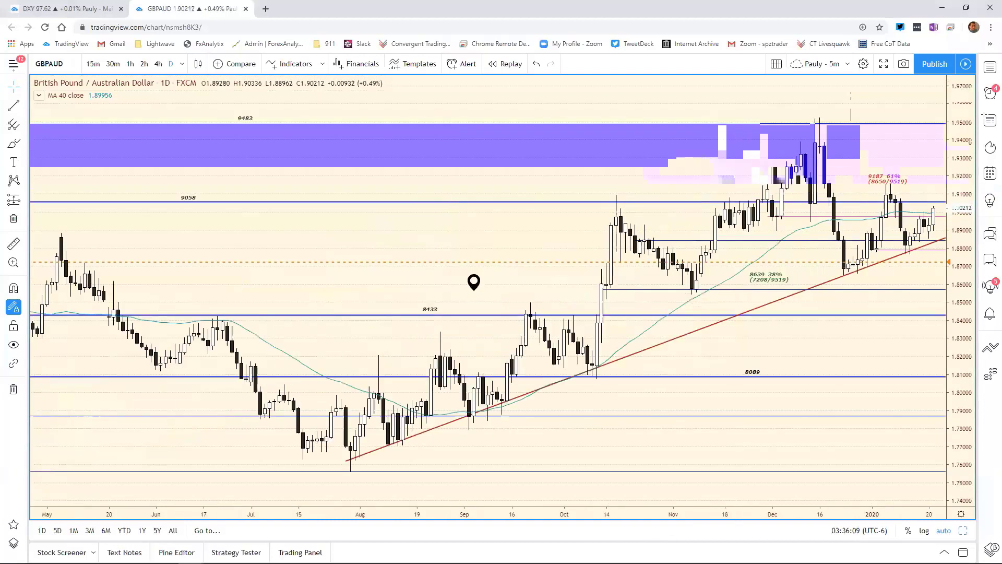
{"action": "scroll", "coordinate": [488, 292], "scroll_direction": "up", "scroll_amount": 1}
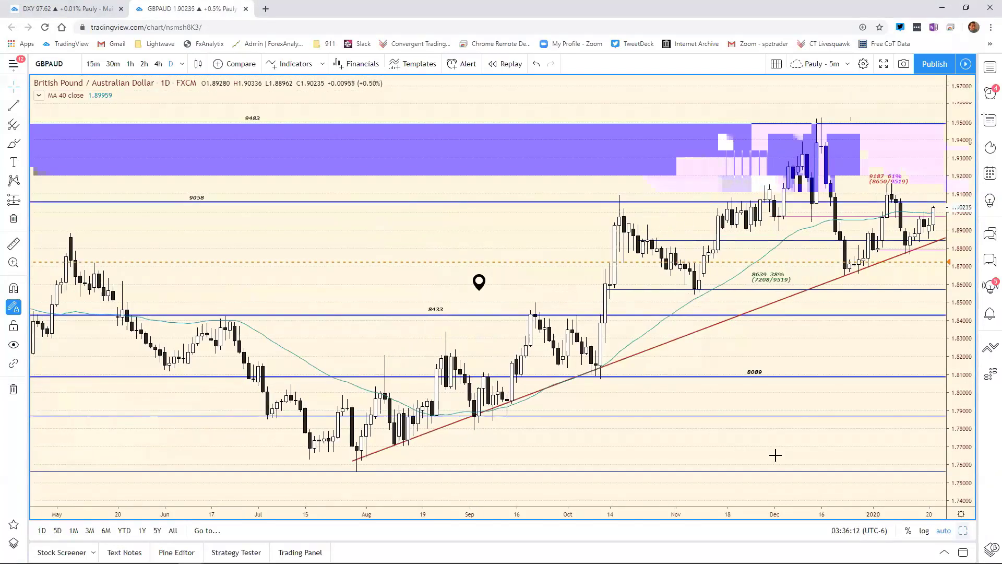
{"action": "key", "text": "alt+Return"}
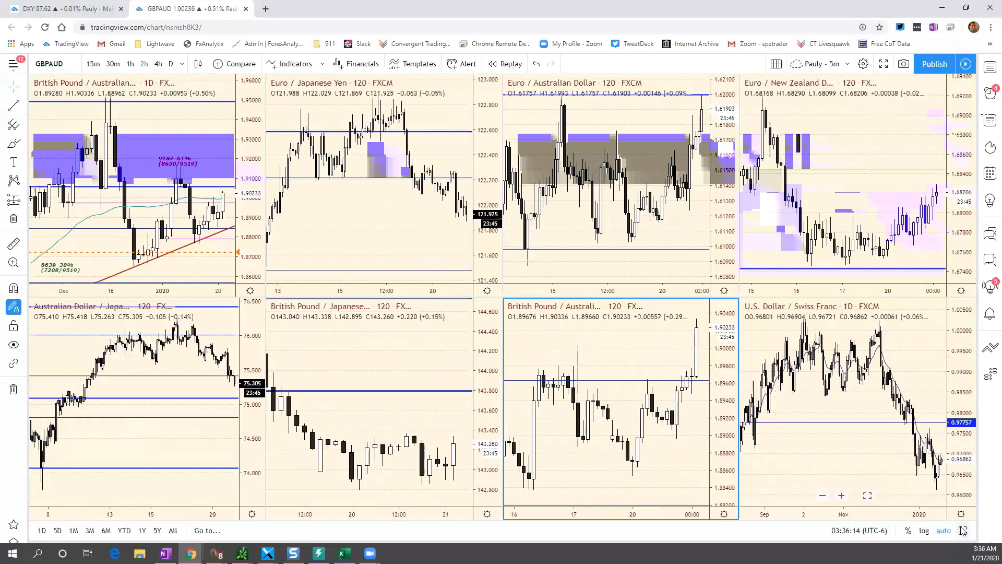
{"action": "left_click", "coordinate": [963, 530]}
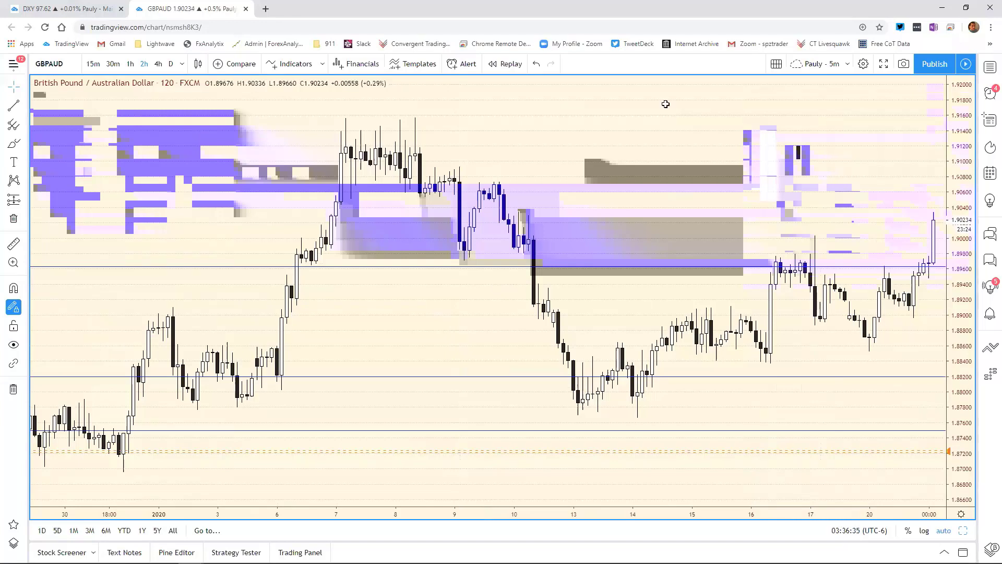
{"action": "key", "text": "alt+Tab"}
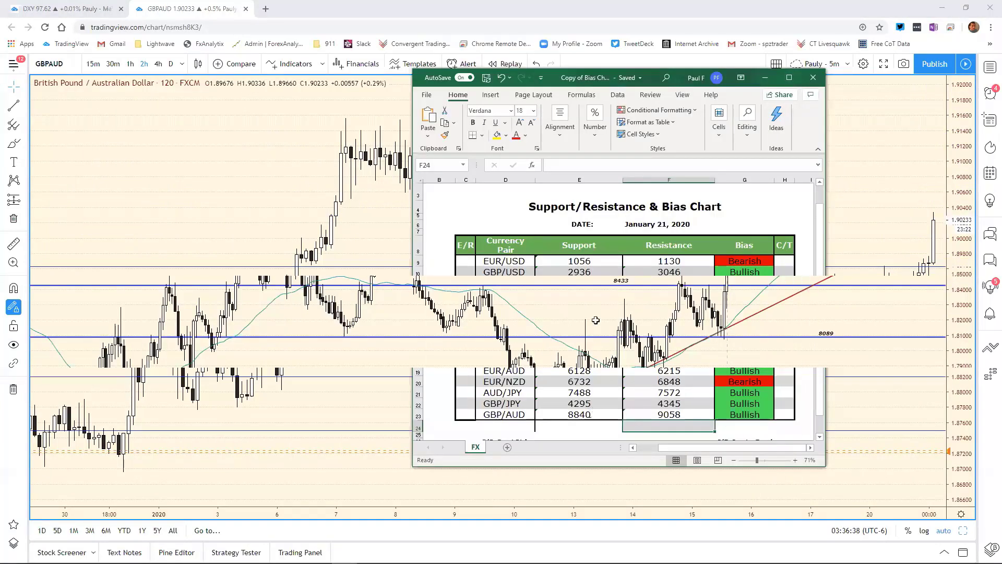
Step: Change GBP/AUD's support in cell E23 from 8840 to 8984, then minimize Excel
{"action": "left_click", "coordinate": [592, 414]}
{"action": "double_click", "coordinate": [556, 164]}
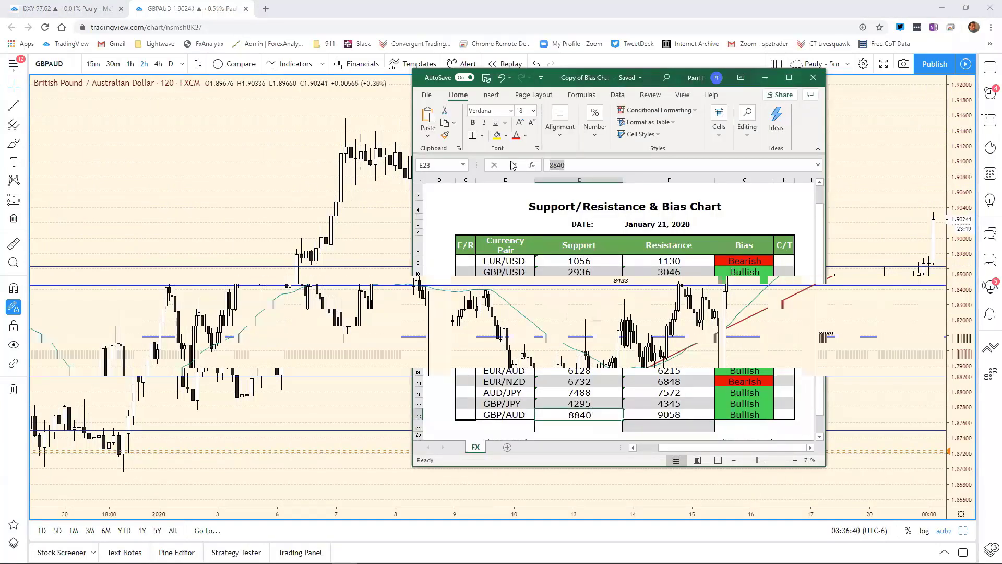
{"action": "type", "text": "8984"}
{"action": "key", "text": "Return"}
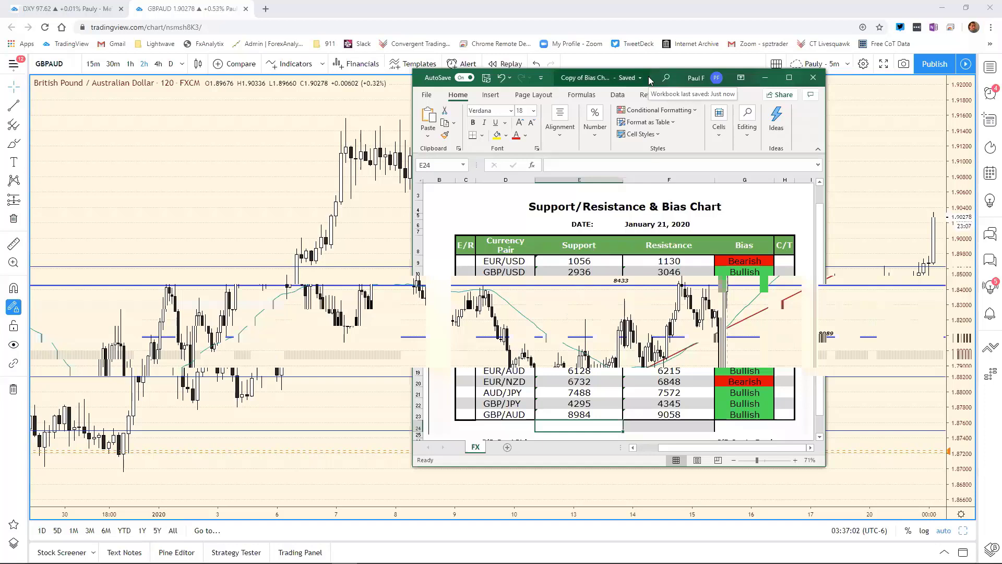
{"action": "left_click", "coordinate": [57, 91]}
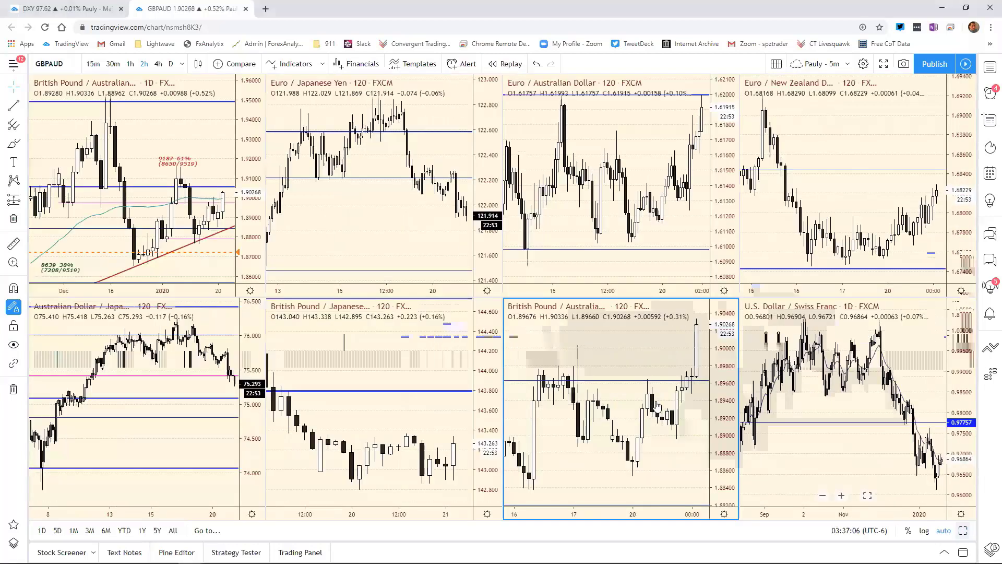
Step: Restore the eight-chart grid, switch to the DXY dollar layout, and bring the thinkorswim /ES chart forward
{"action": "key", "text": "alt+Return"}
{"action": "left_click", "coordinate": [108, 13]}
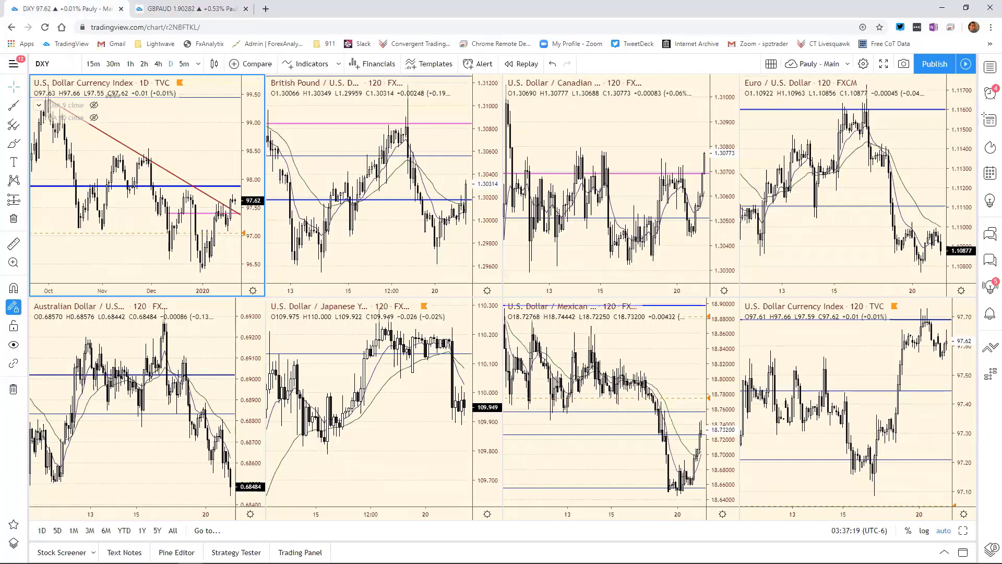
{"action": "key", "text": "alt+Tab"}
Step: Center and enlarge the /ES 30-minute chart window, zooming out to show Wednesday through Tuesday
{"action": "left_click_drag", "start_coordinate": [31, 76], "coordinate": [513, 33]}
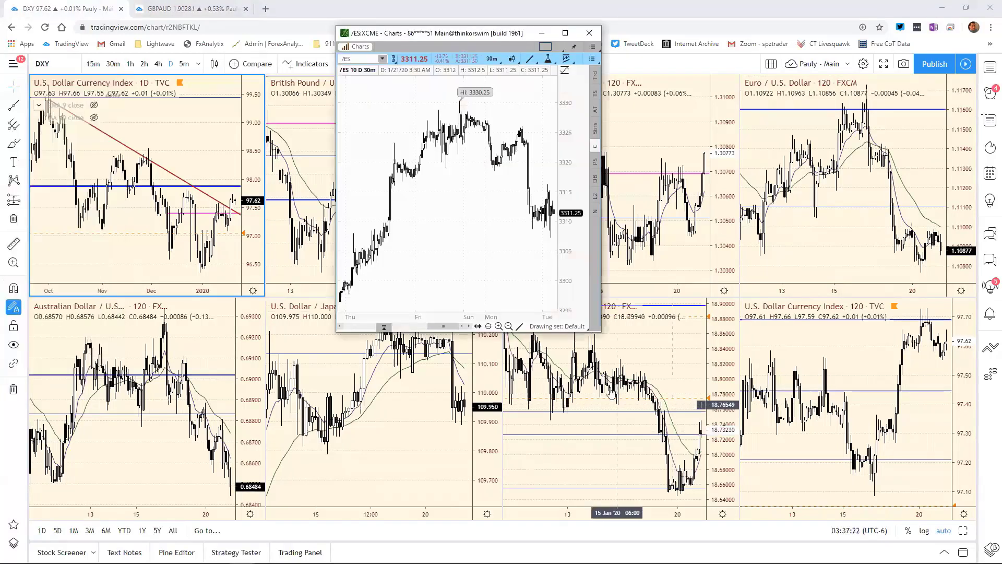
{"action": "left_click", "coordinate": [530, 342]}
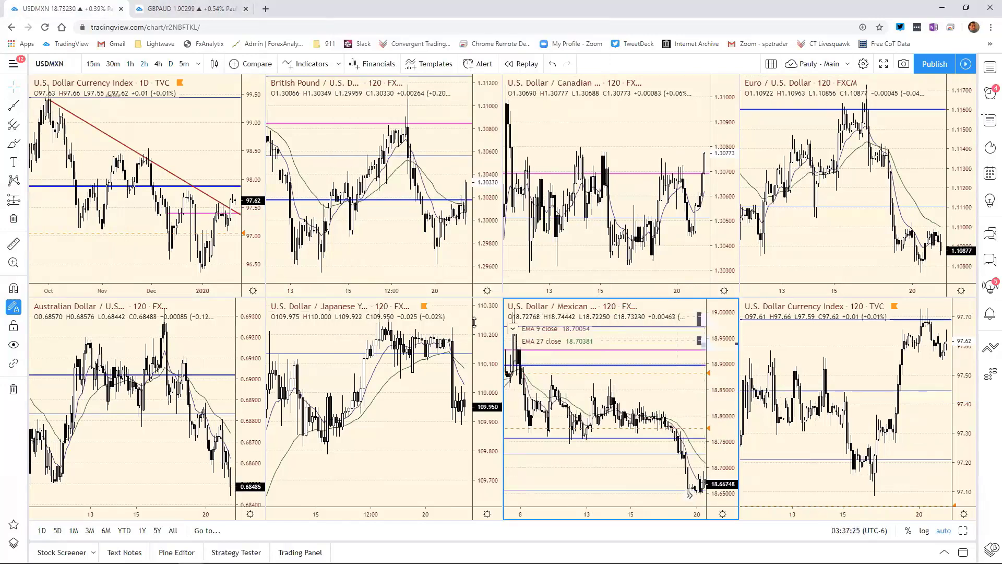
{"action": "key", "text": "alt+Tab"}
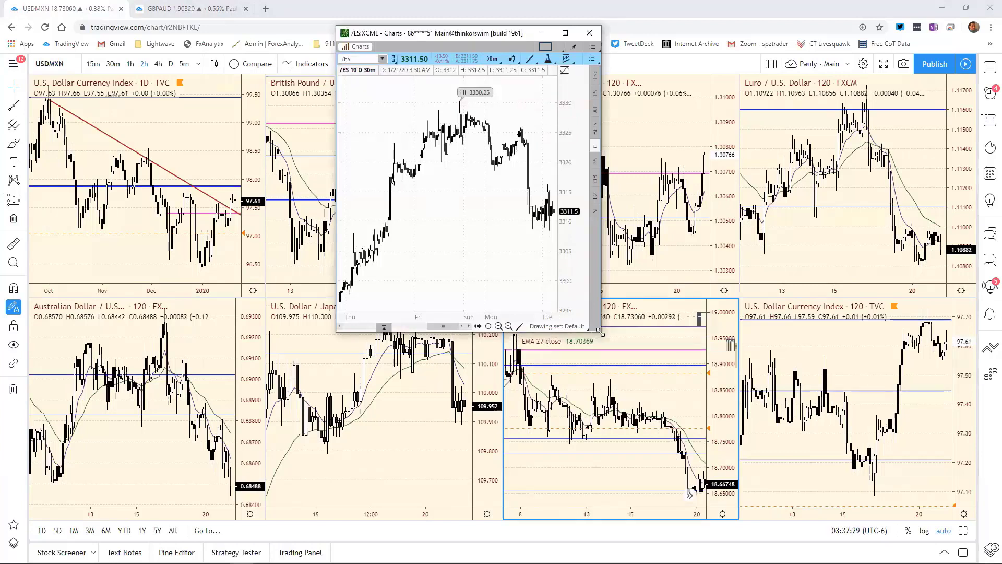
{"action": "left_click_drag", "start_coordinate": [599, 331], "coordinate": [804, 450]}
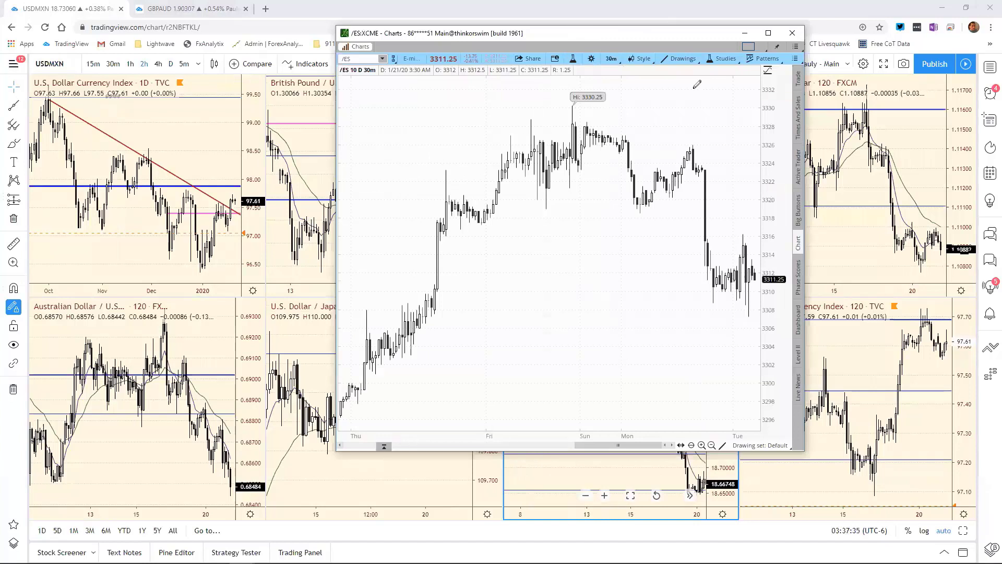
{"action": "scroll", "coordinate": [696, 89], "scroll_direction": "down", "scroll_amount": 3}
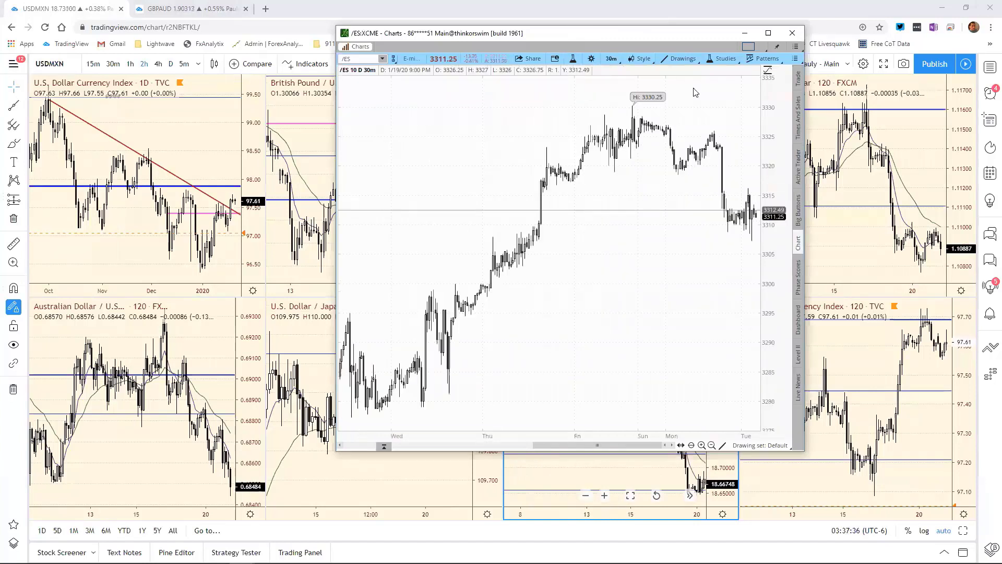
Step: Set the /ES chart to the Pointer tool, compress the time axis beyond a week, and shrink the window
{"action": "left_click", "coordinate": [680, 59]}
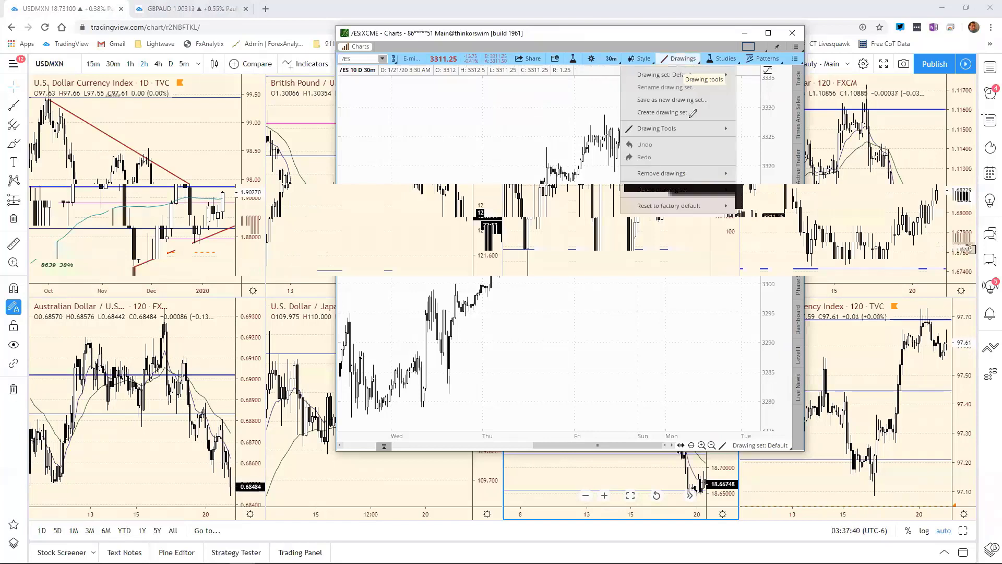
{"action": "left_click", "coordinate": [697, 130]}
{"action": "left_click", "coordinate": [685, 60]}
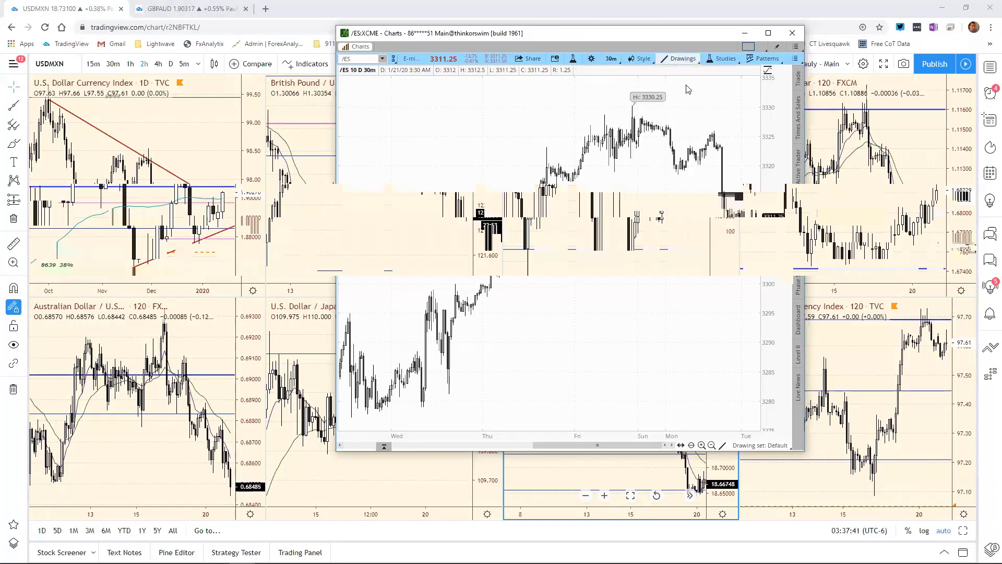
{"action": "mouse_move", "coordinate": [724, 130]}
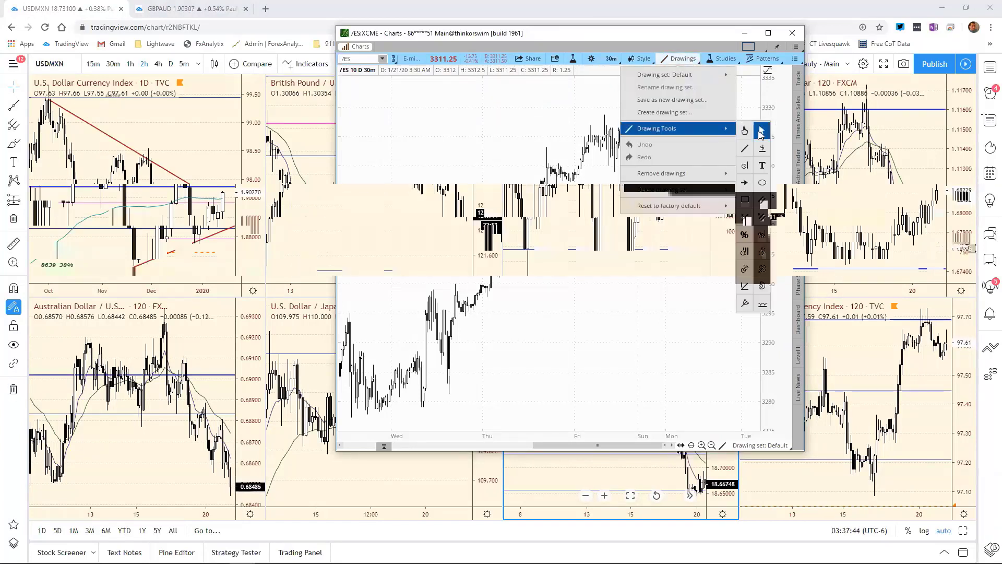
{"action": "left_click", "coordinate": [761, 132]}
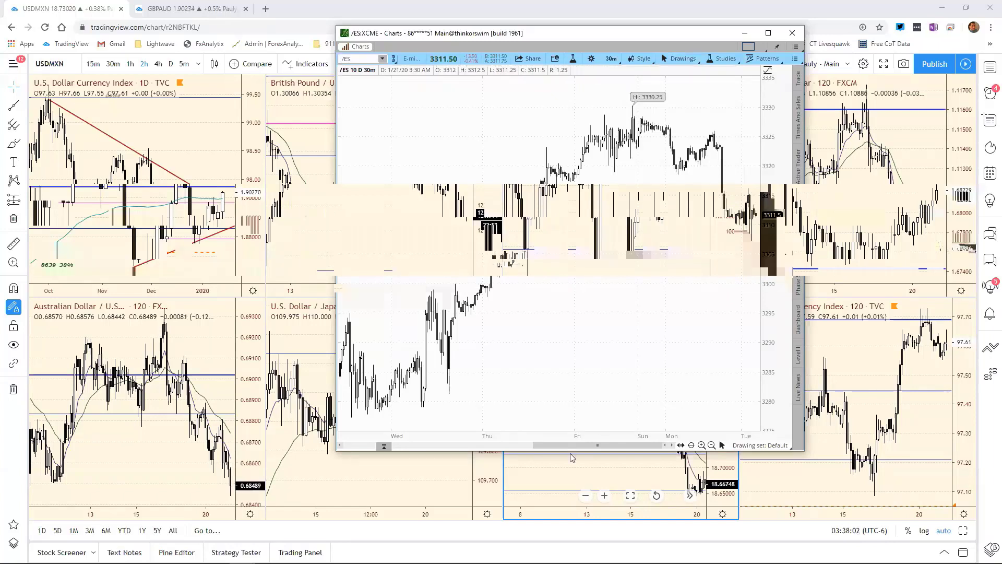
{"action": "left_click_drag", "start_coordinate": [558, 434], "coordinate": [616, 434]}
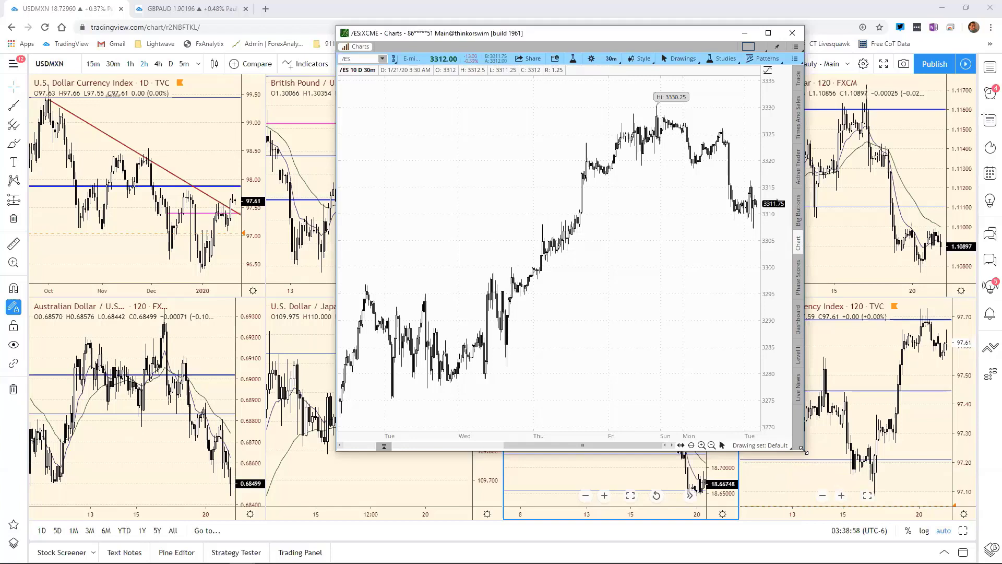
{"action": "left_click_drag", "start_coordinate": [803, 449], "coordinate": [599, 258]}
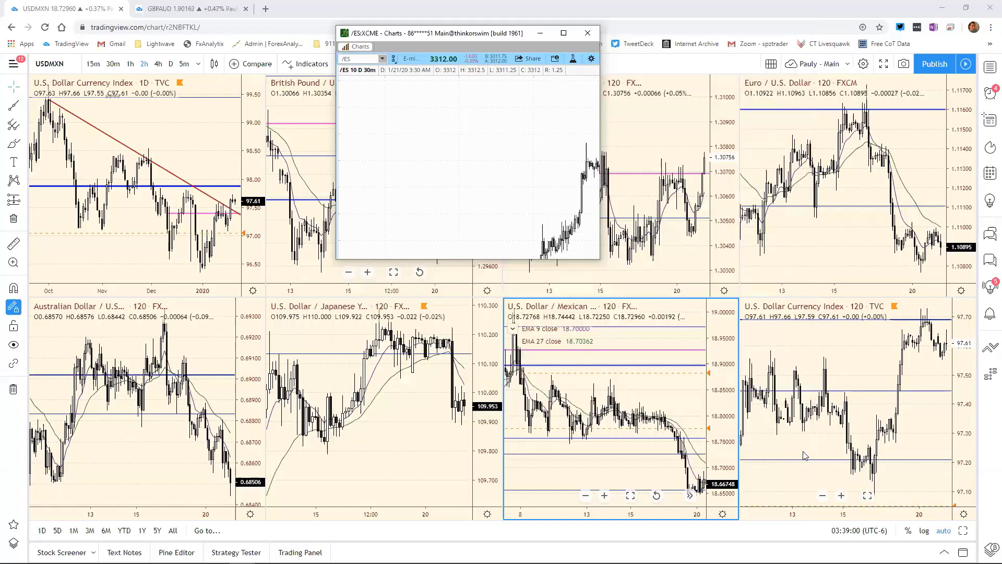
Step: Replace DXY with USDJPY in the top-left daily pane of the TradingView grid
{"action": "left_click", "coordinate": [230, 62]}
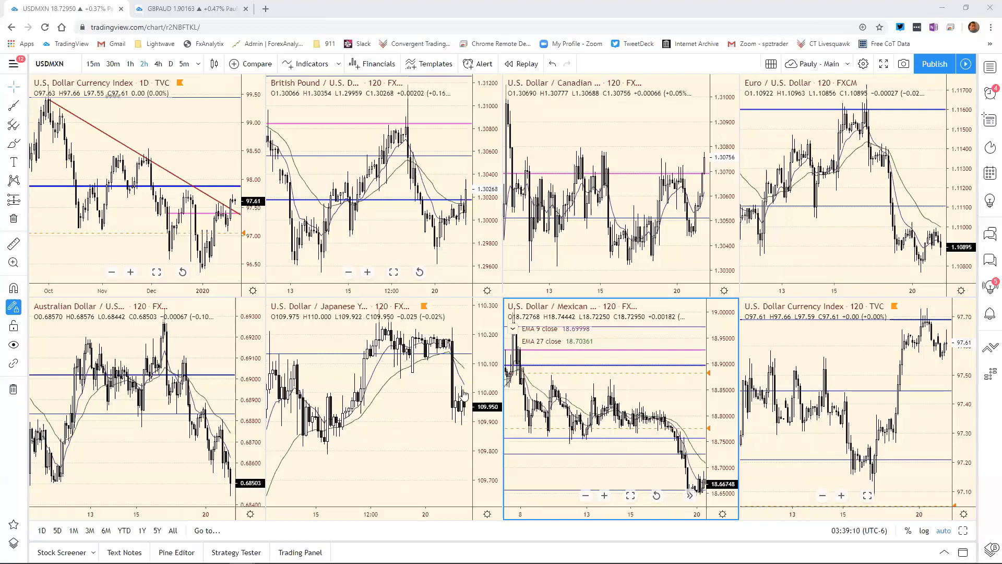
{"action": "left_click", "coordinate": [219, 113]}
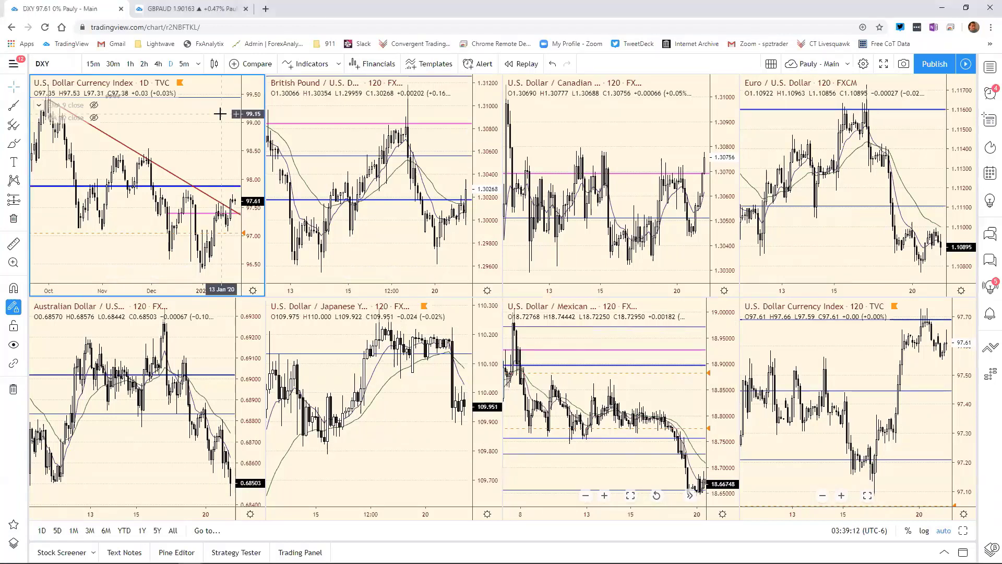
{"action": "type", "text": "USD"}
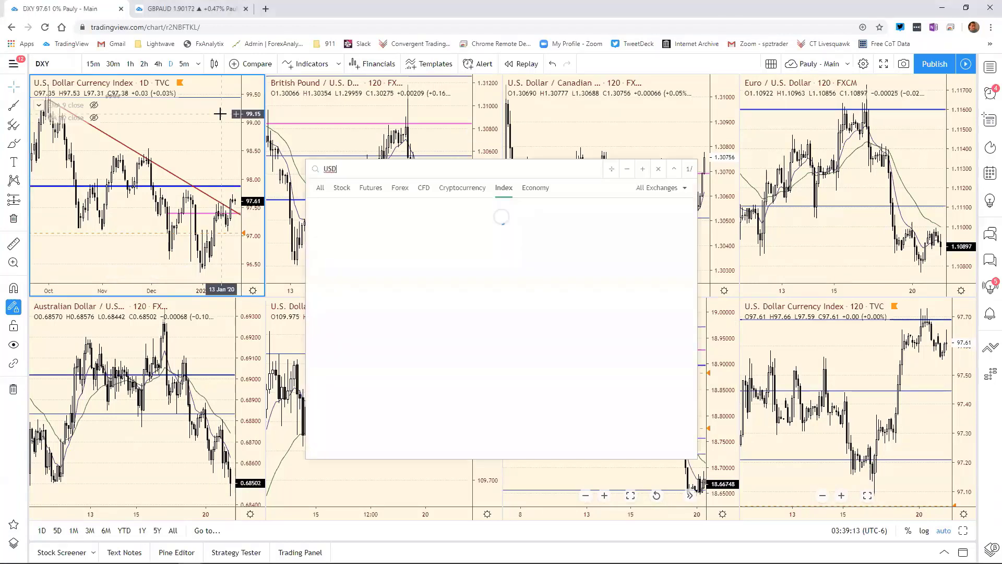
{"action": "type", "text": "JPY"}
{"action": "key", "text": "Return"}
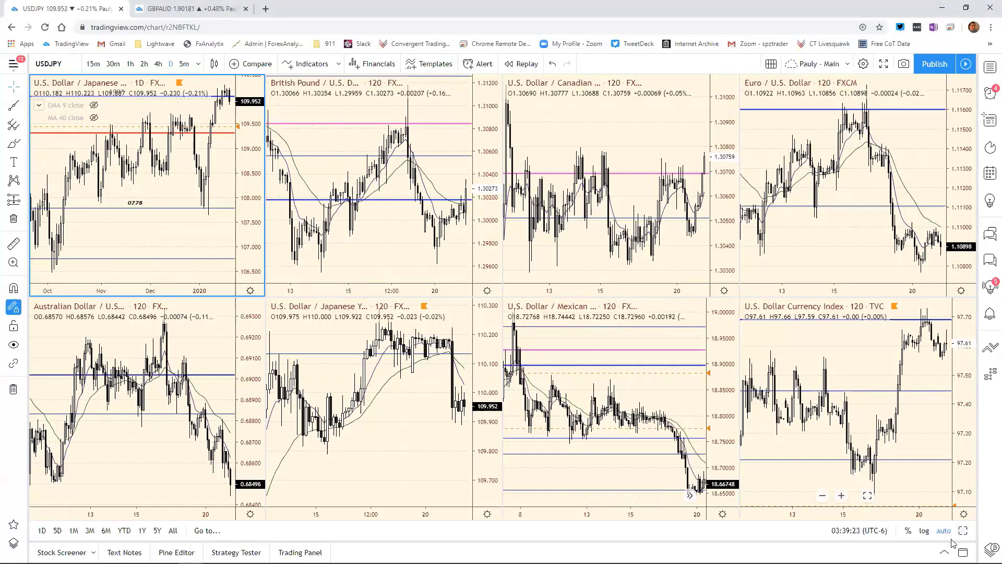
Step: Review the USDJPY daily chart full-size, restore the grid, and bring up Economic Monitor's events
{"action": "key", "text": "alt+Return"}
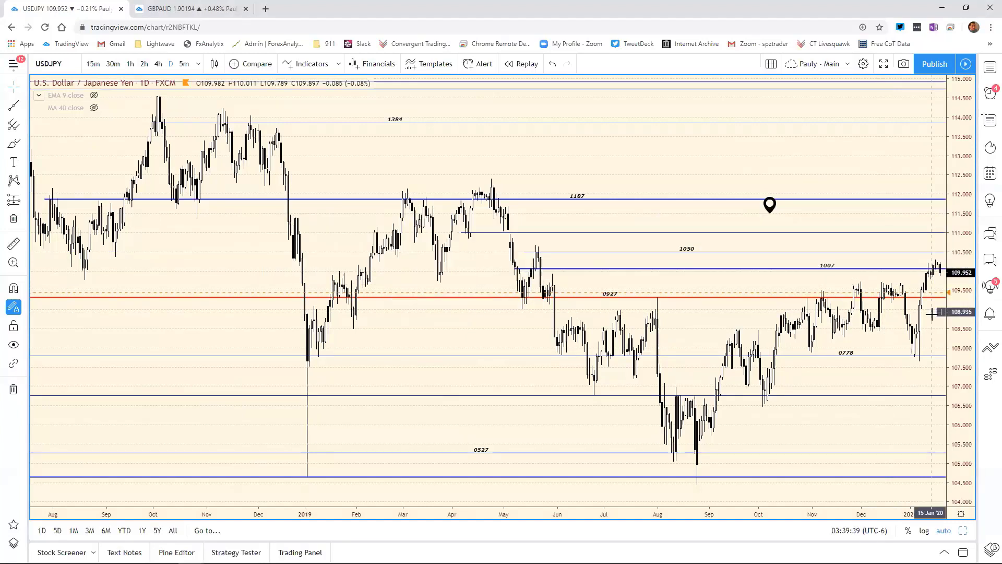
{"action": "left_click", "coordinate": [958, 543]}
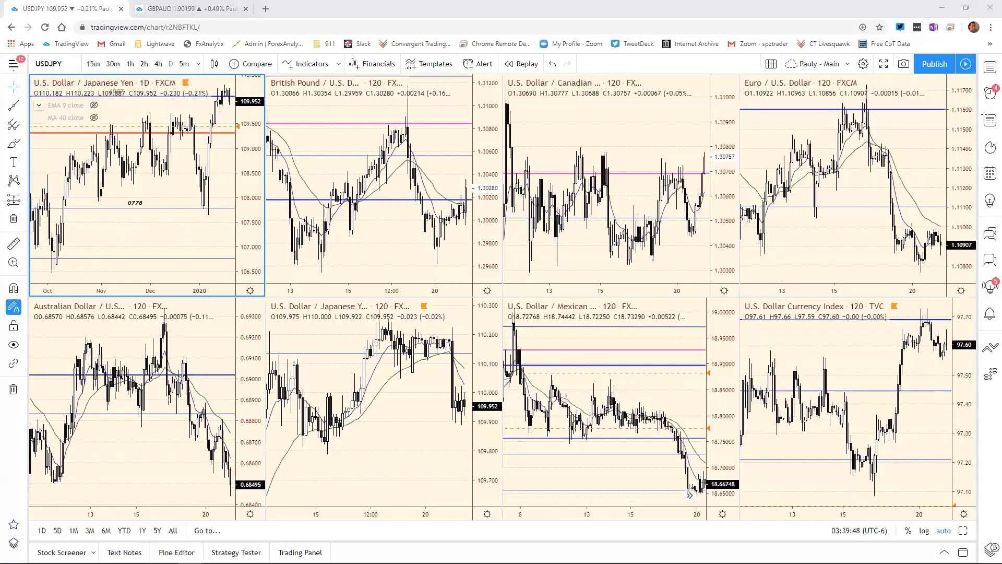
{"action": "key", "text": "alt+Tab"}
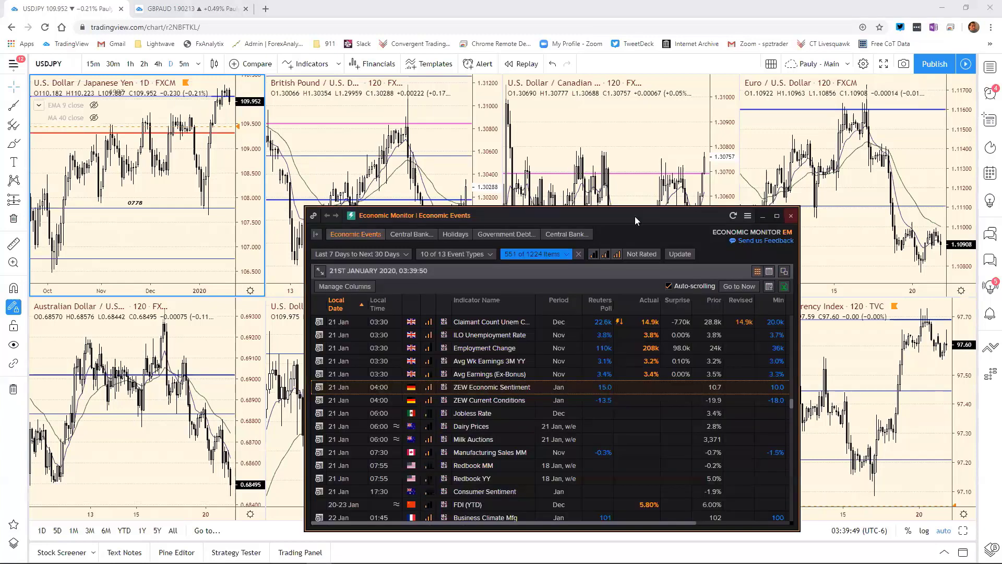